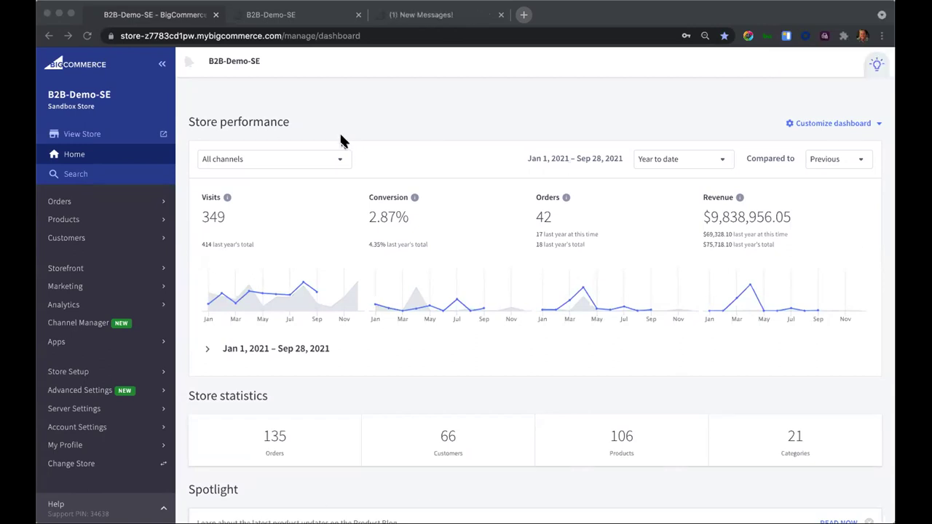
Open the BundleB2B app from the store's installed apps
scroll(342, 140, down, 1)
scroll(342, 140, up, 1)
click(82, 342)
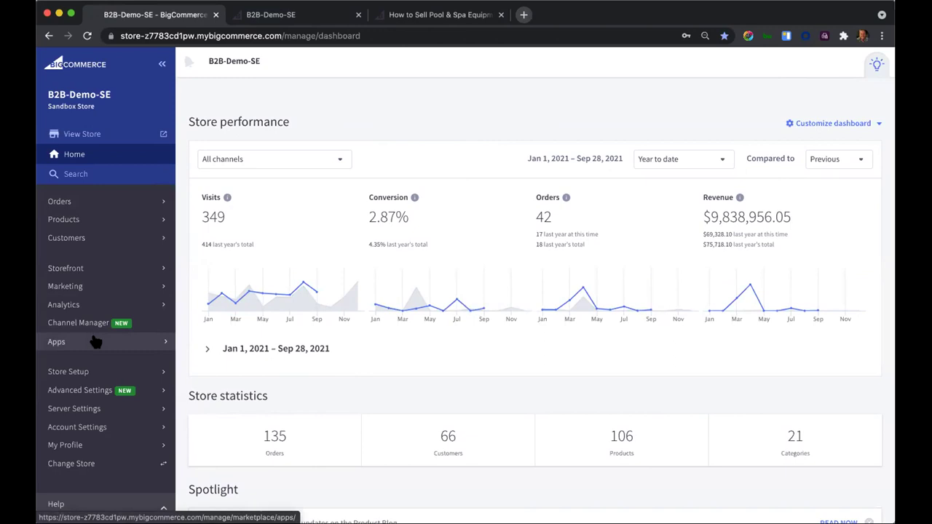
click(71, 341)
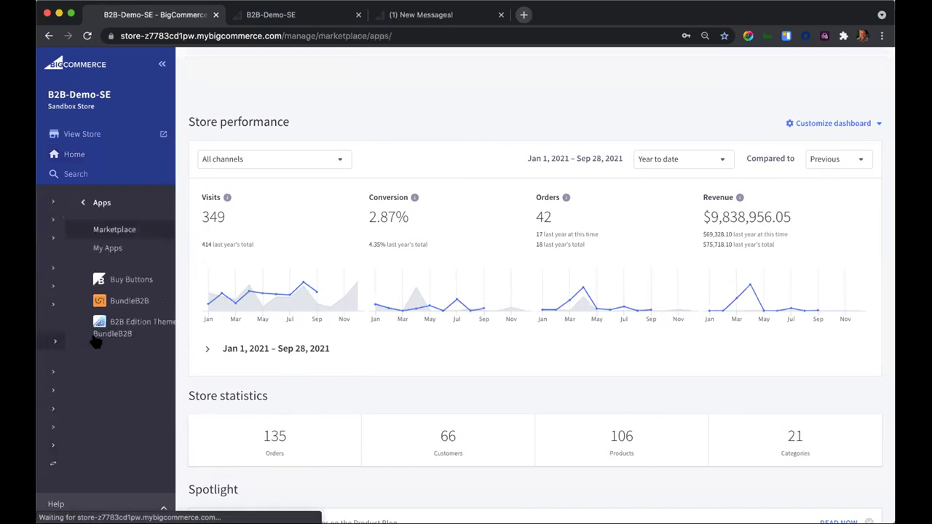
click(105, 304)
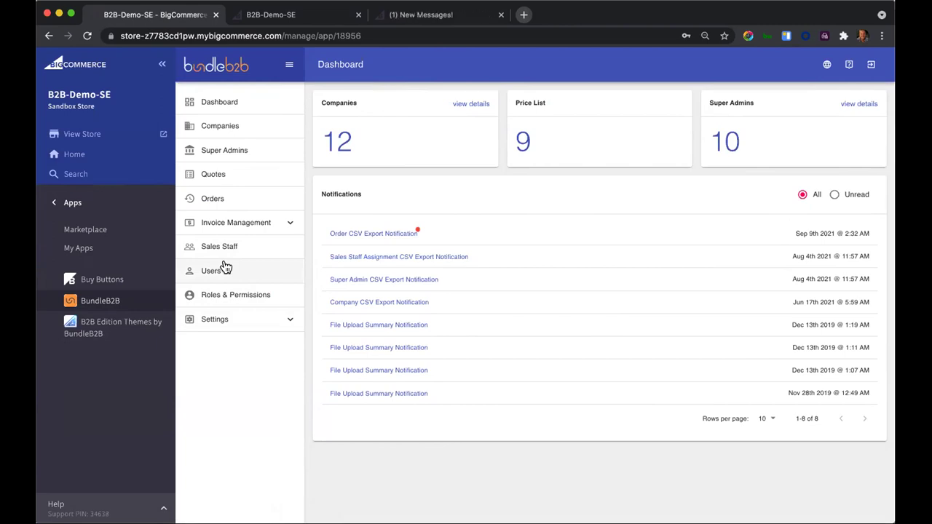
Start a new role under Roles & Permissions and try granting, then clearing, the View Quotes permission with its sub-permissions
click(239, 295)
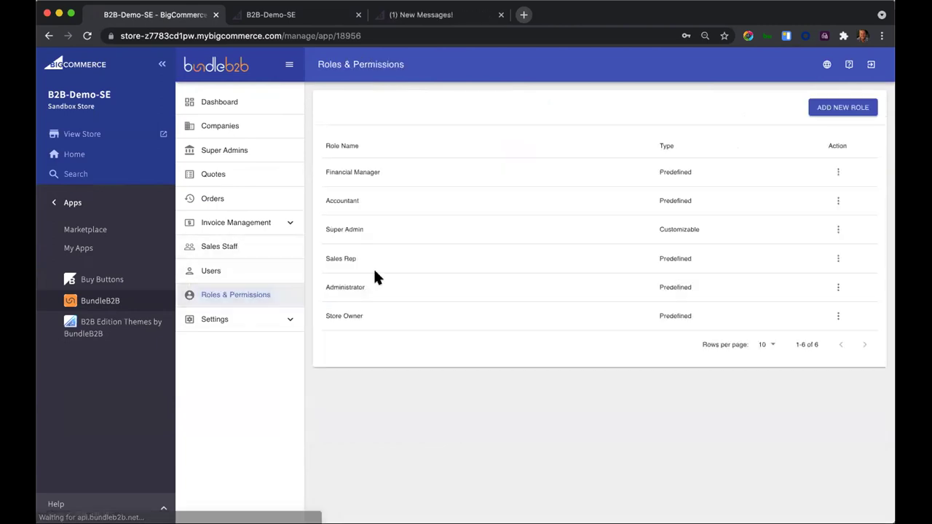
click(837, 109)
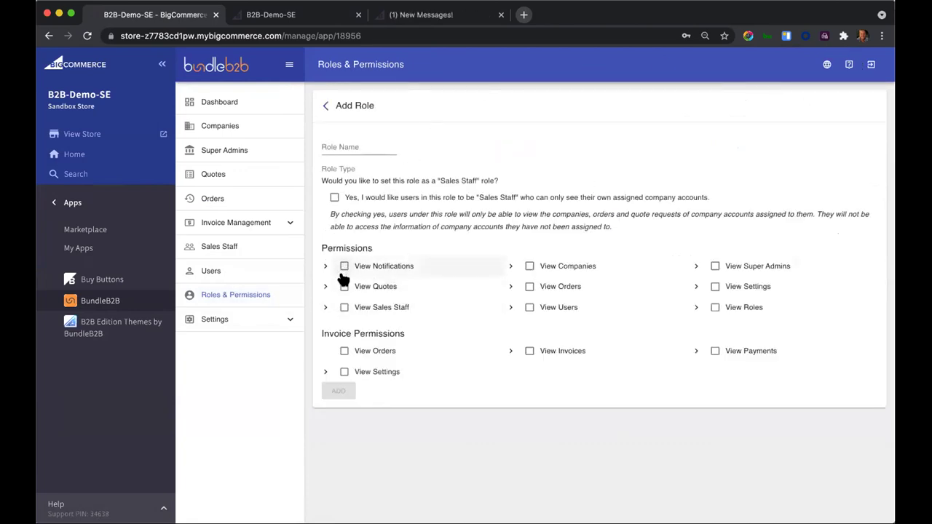
click(343, 286)
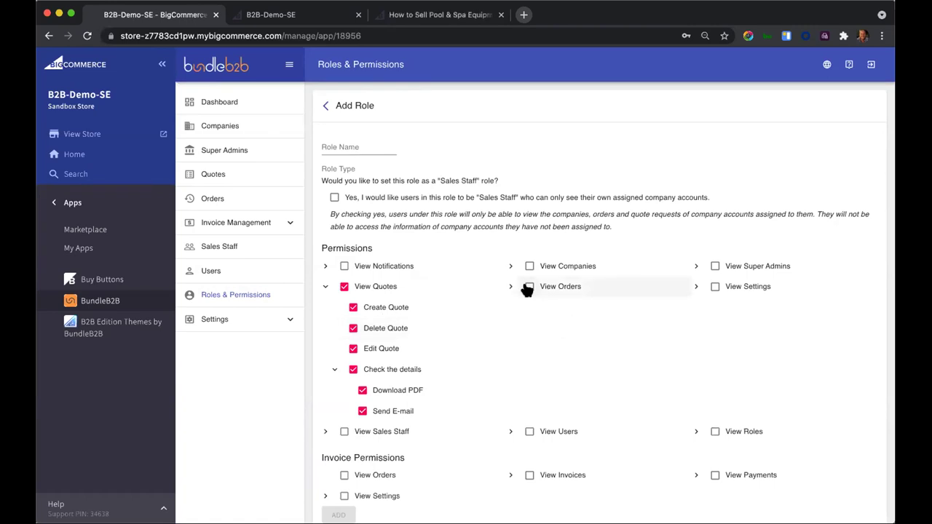
scroll(542, 309, down, 1)
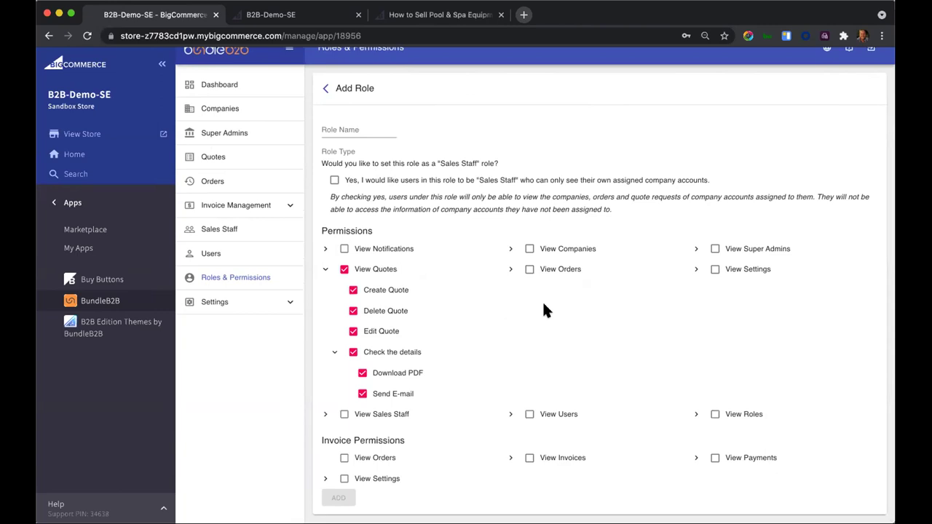
click(344, 271)
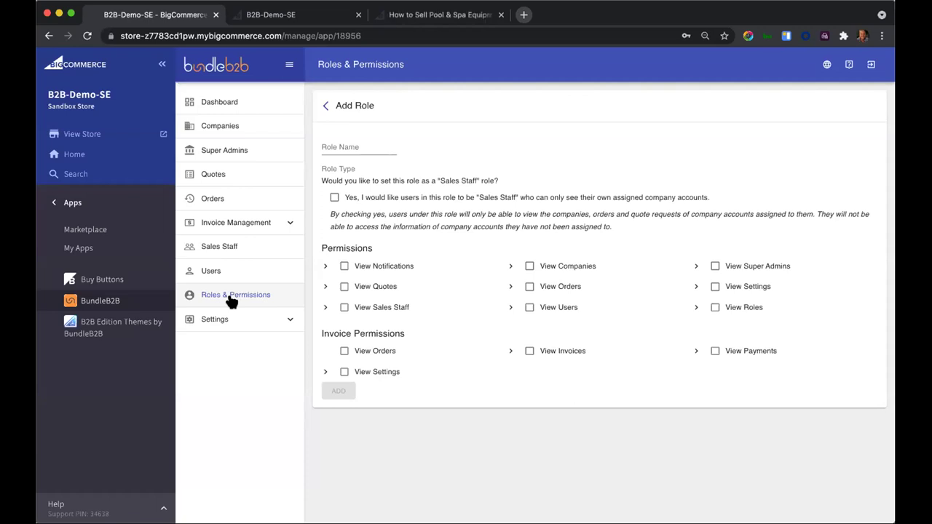
Review the approval statuses of the companies on both pages of the Companies list
click(230, 129)
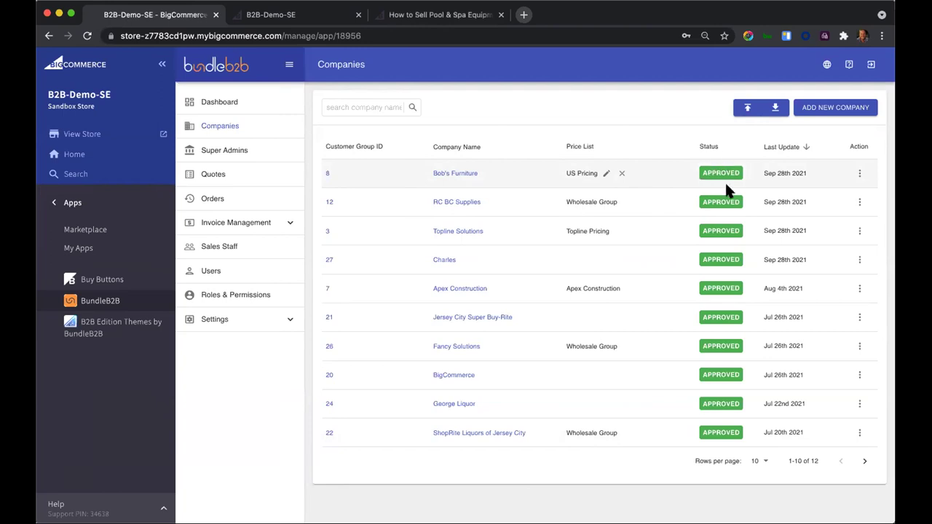
drag(725, 184, 689, 222)
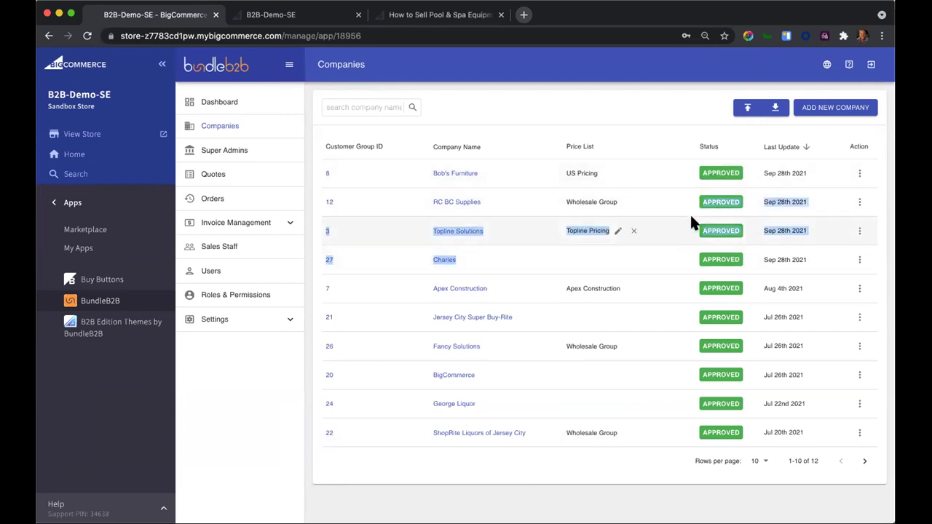
click(672, 110)
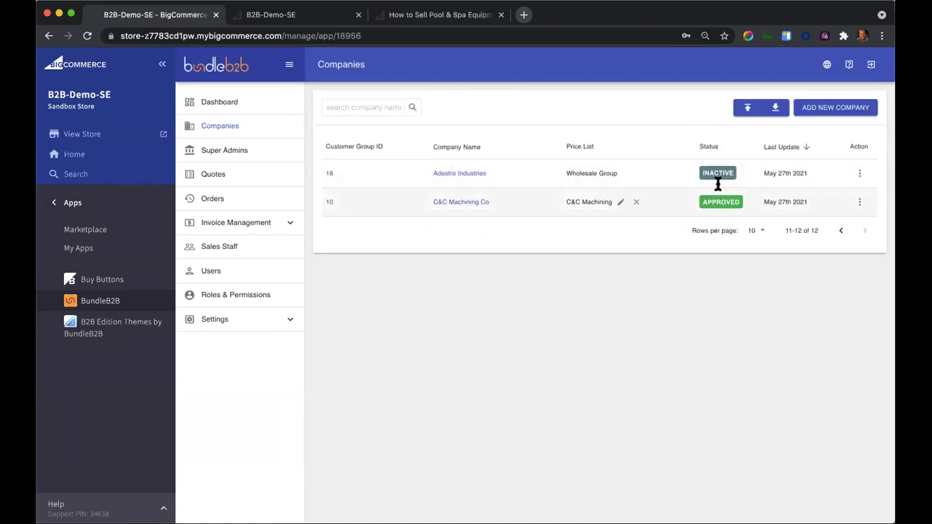
click(840, 231)
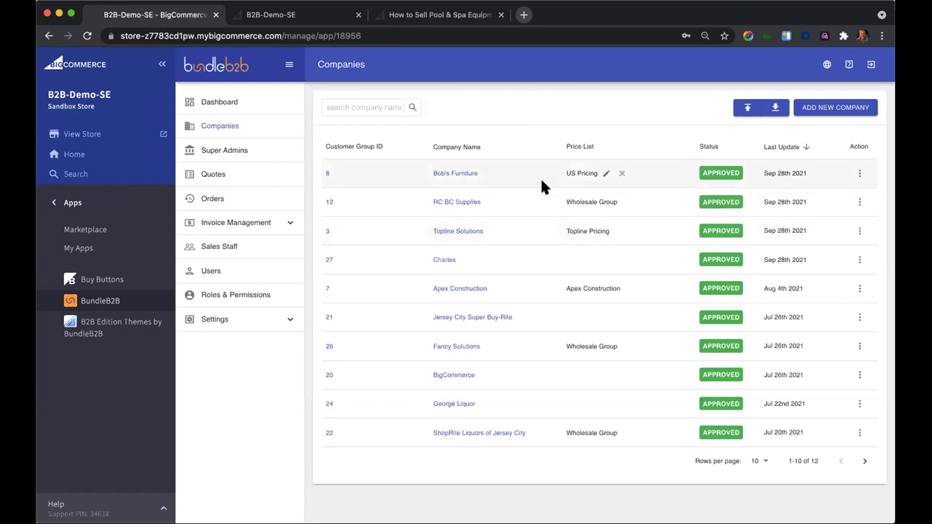
Open the Bob's Furniture company record and examine its company users, their roles and the assigned super admins
click(458, 176)
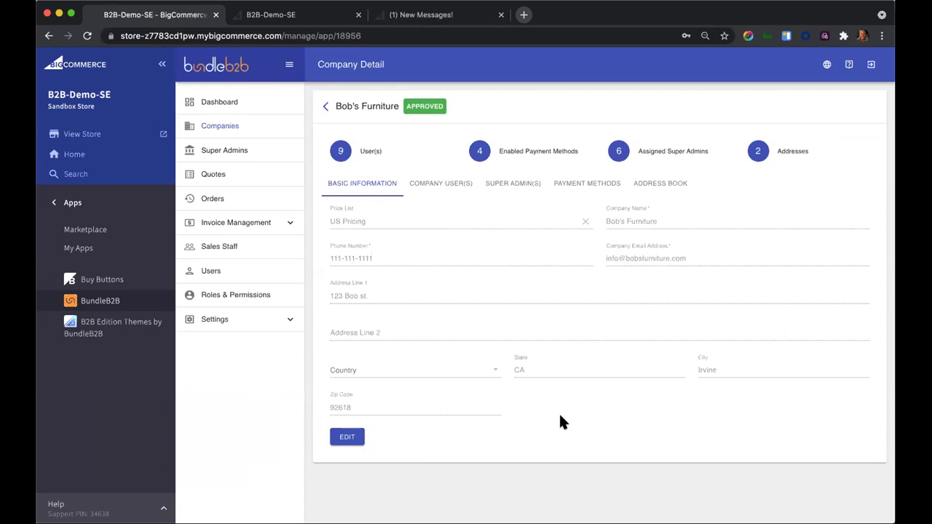
click(434, 184)
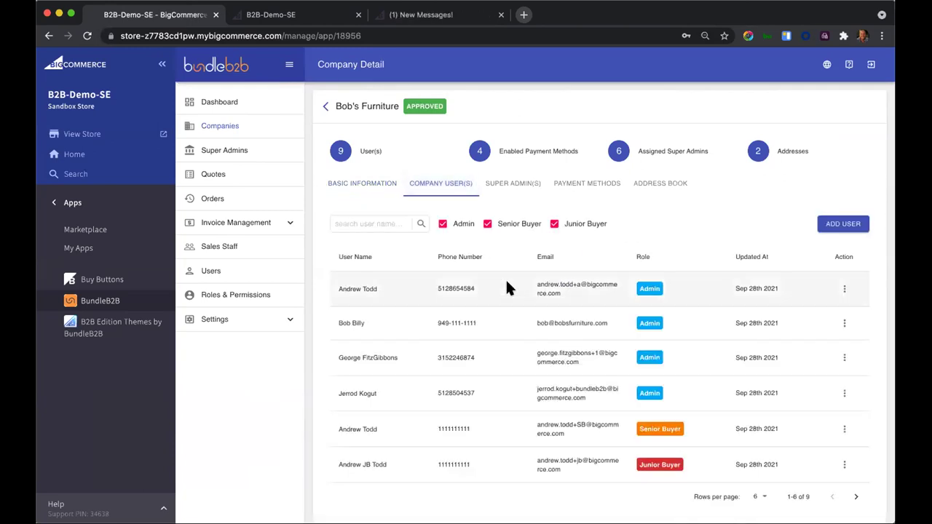
scroll(586, 324, down, 1)
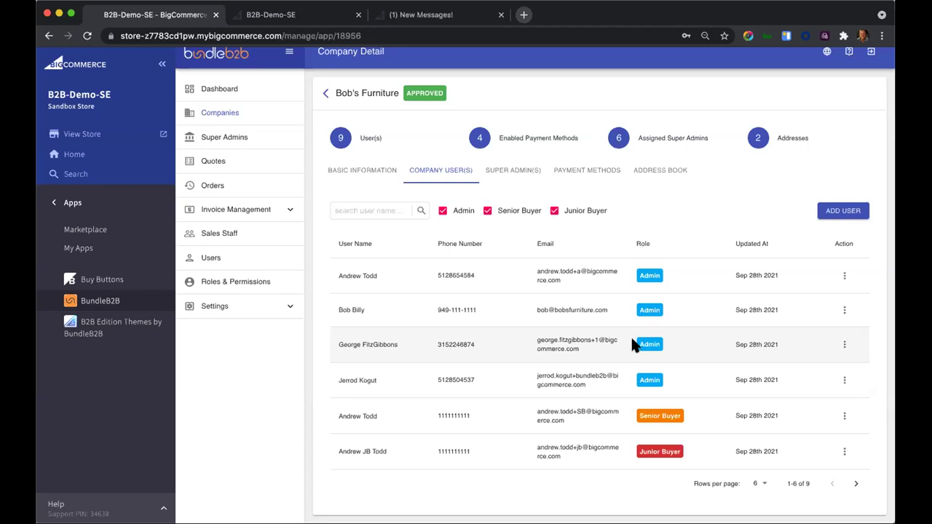
click(498, 171)
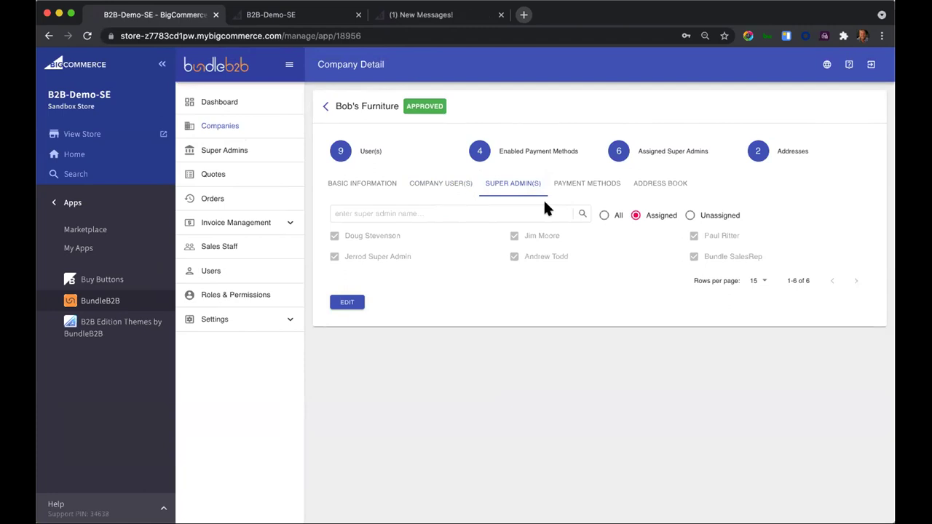
click(431, 186)
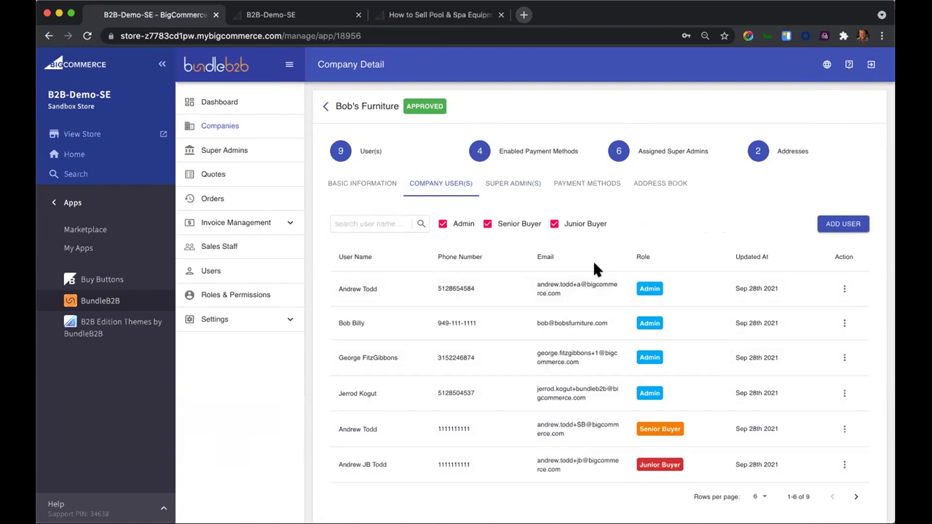
drag(358, 286, 333, 285)
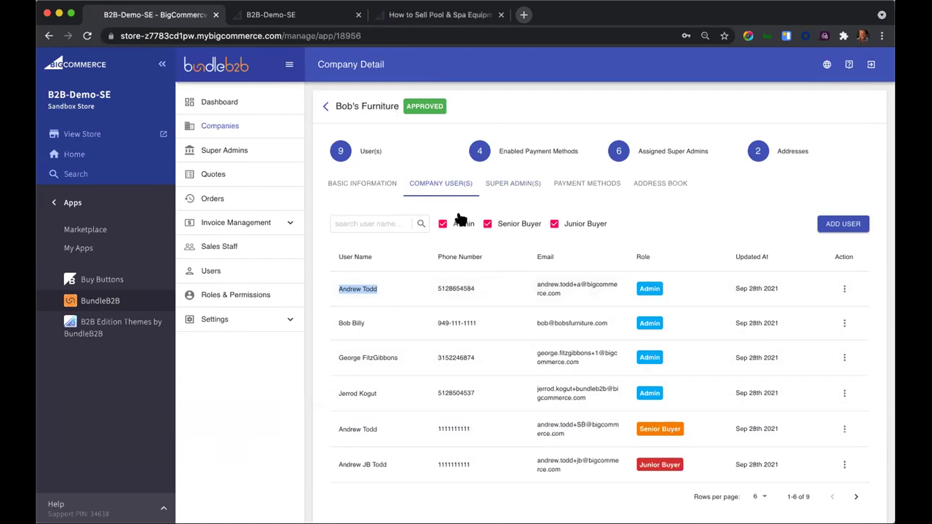
click(501, 186)
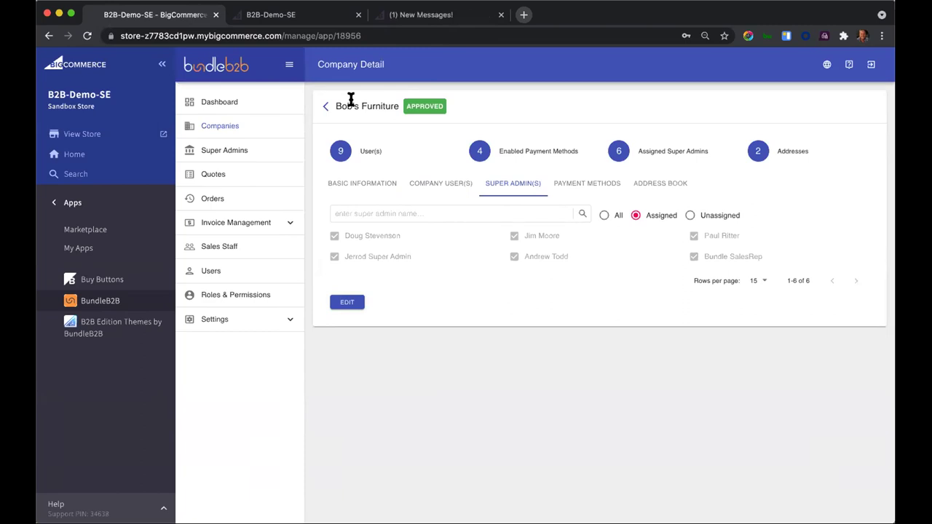
Disable the Braintree and Braintree (PayPal) payment methods for Bob's Furniture and save the change
click(583, 182)
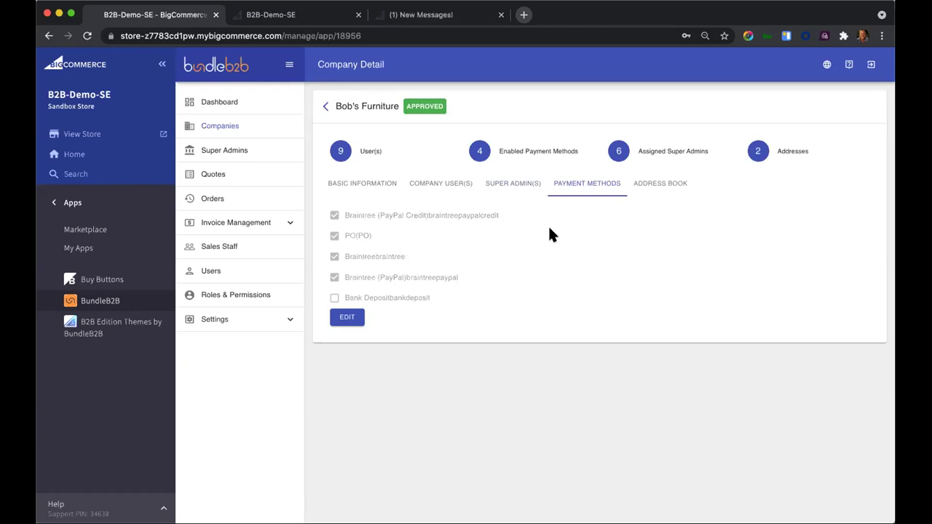
click(347, 317)
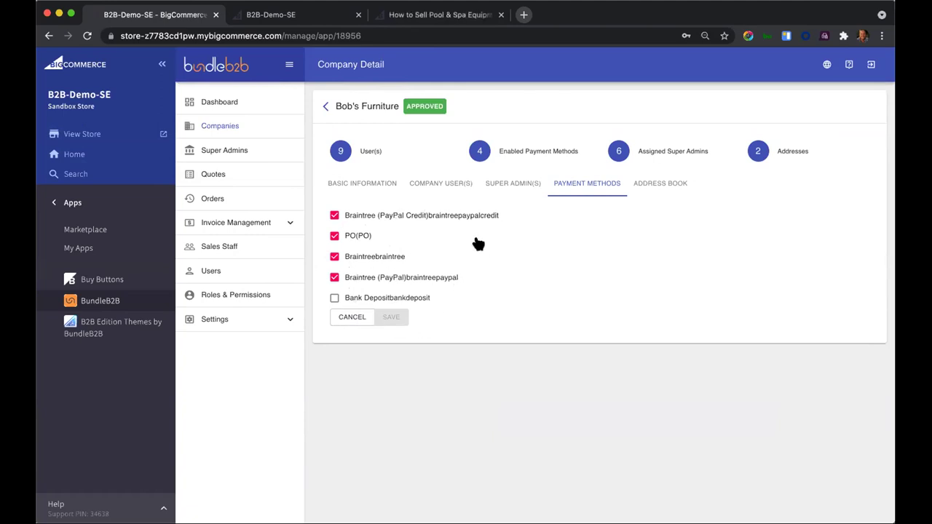
click(334, 279)
click(336, 256)
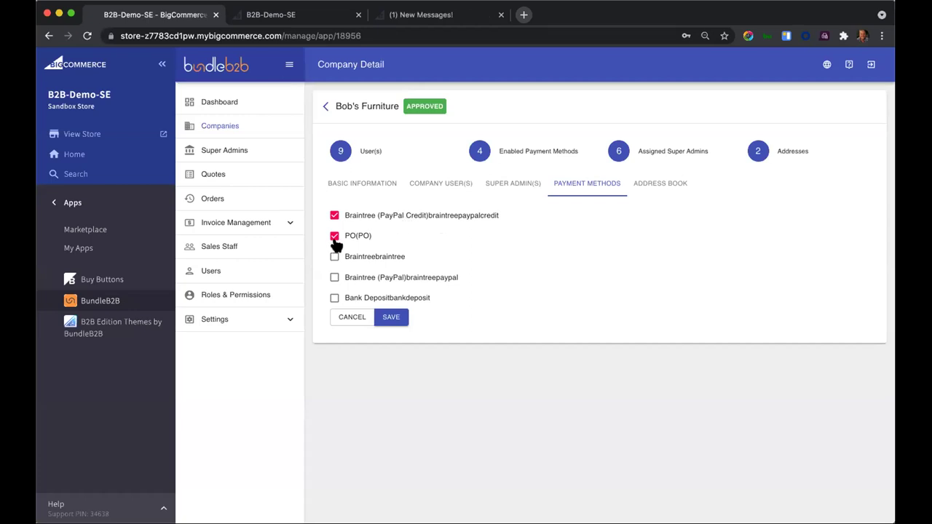
click(386, 318)
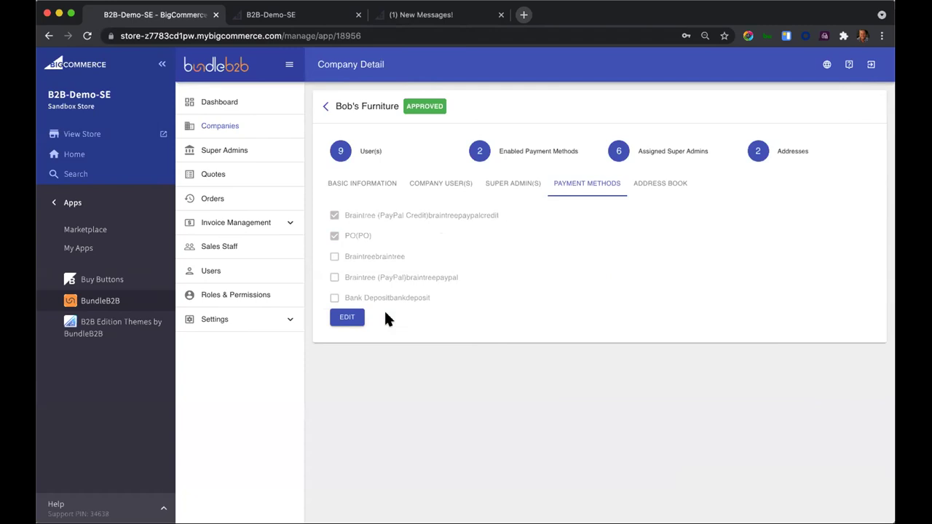
Check the shipping and billing addresses in the Bob's Furniture address book and return to the companies list
click(665, 187)
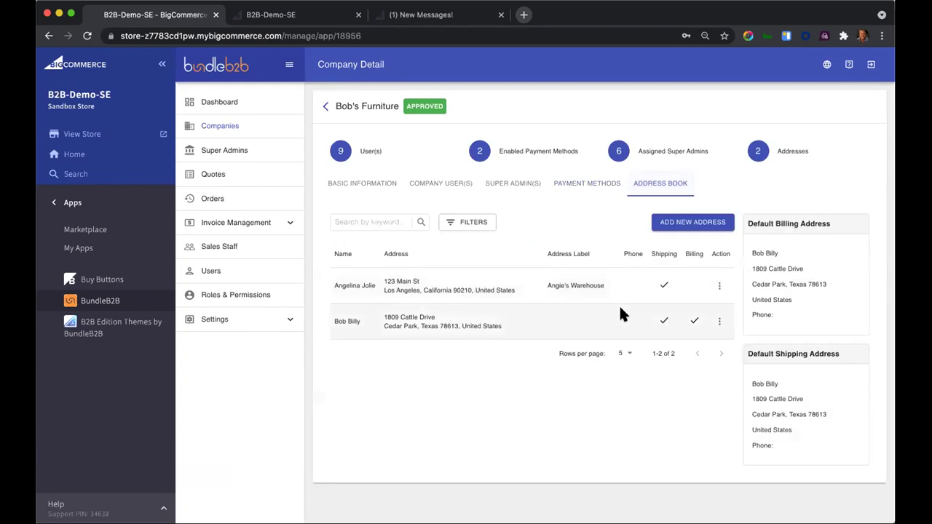
click(694, 321)
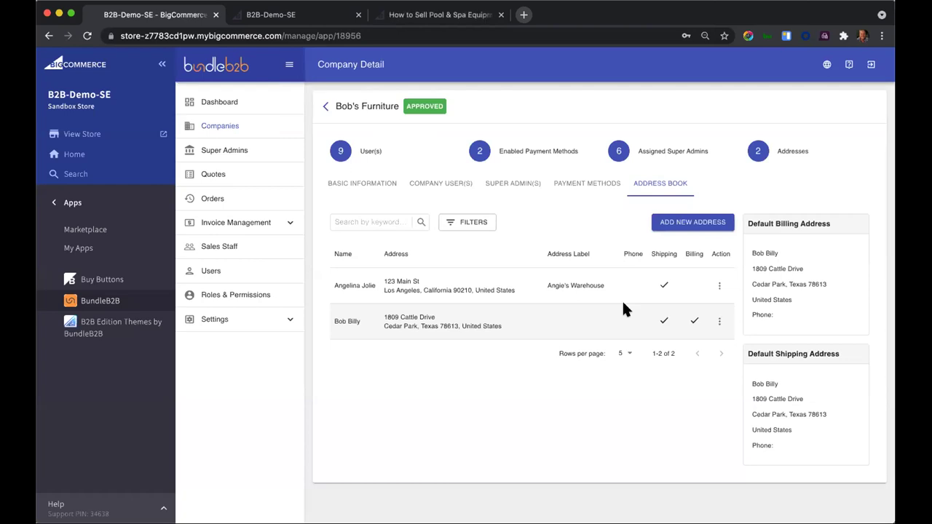
click(327, 107)
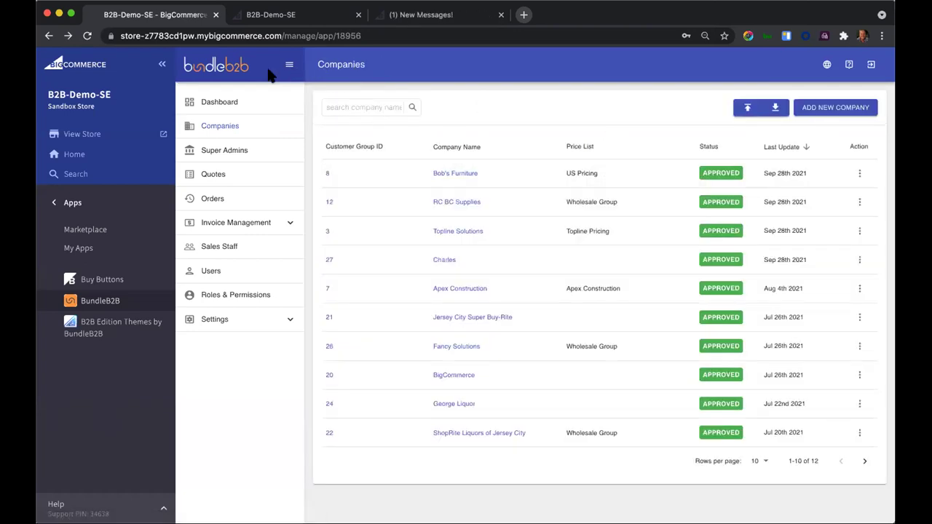
Create a new quote and assign it to the company Bob's Furniture
click(216, 177)
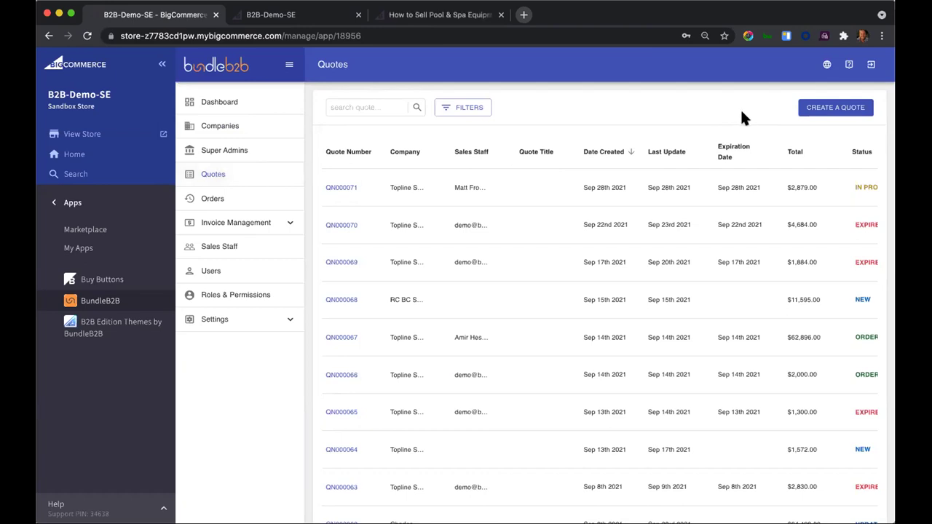
click(830, 110)
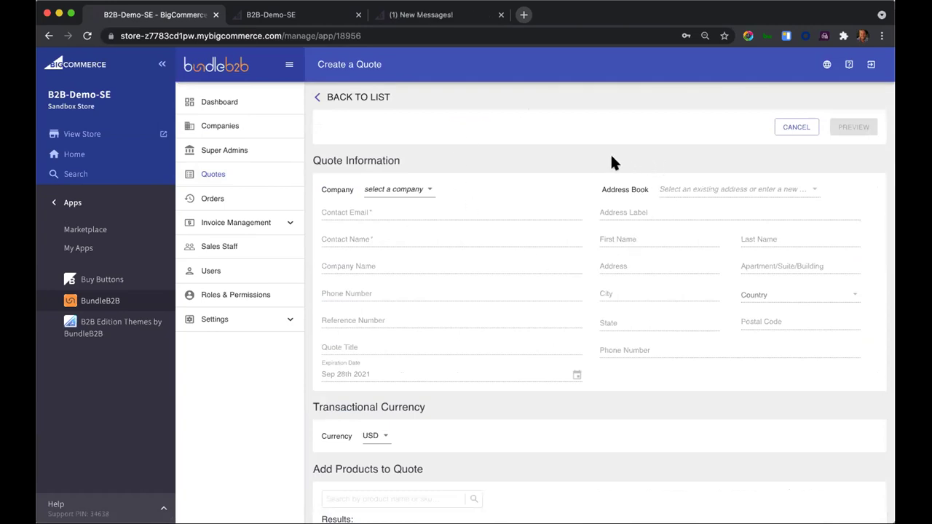
click(426, 190)
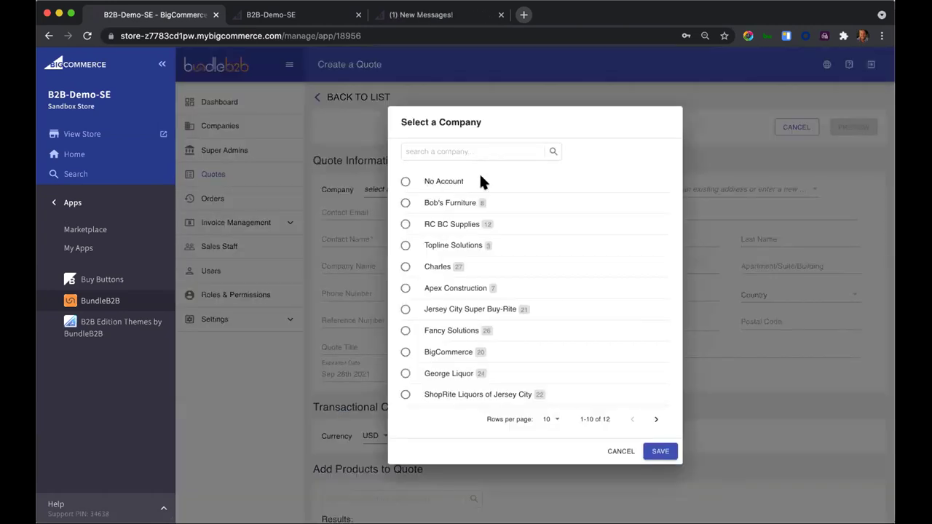
click(403, 204)
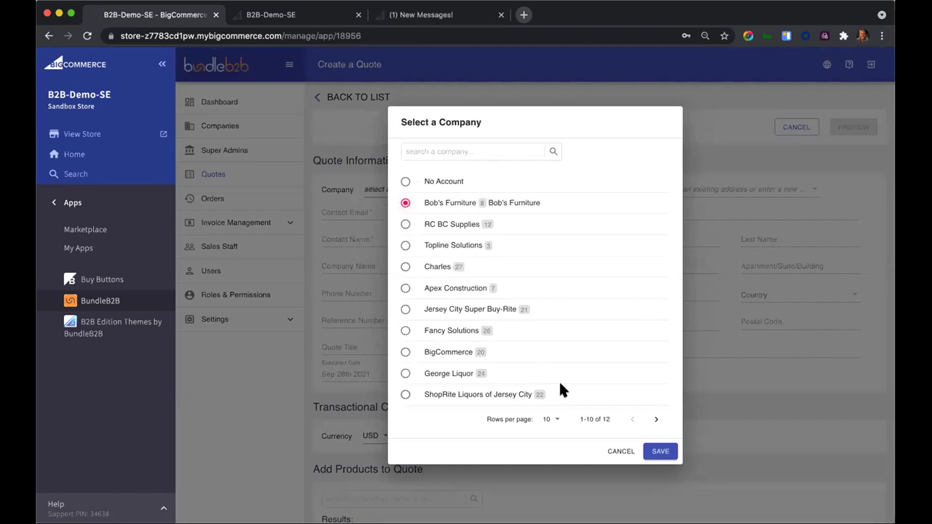
click(656, 452)
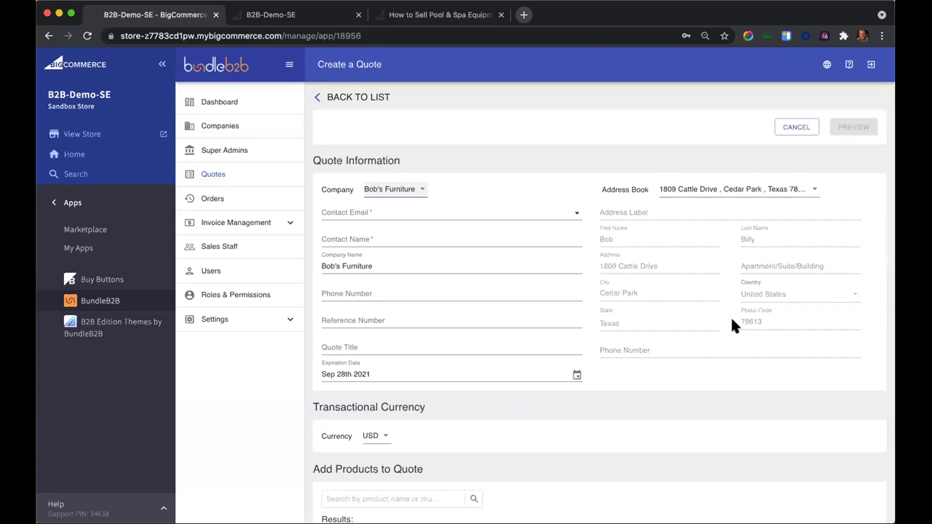
Set the quote's contact email to the first contact listed for Bob's Furniture
click(575, 213)
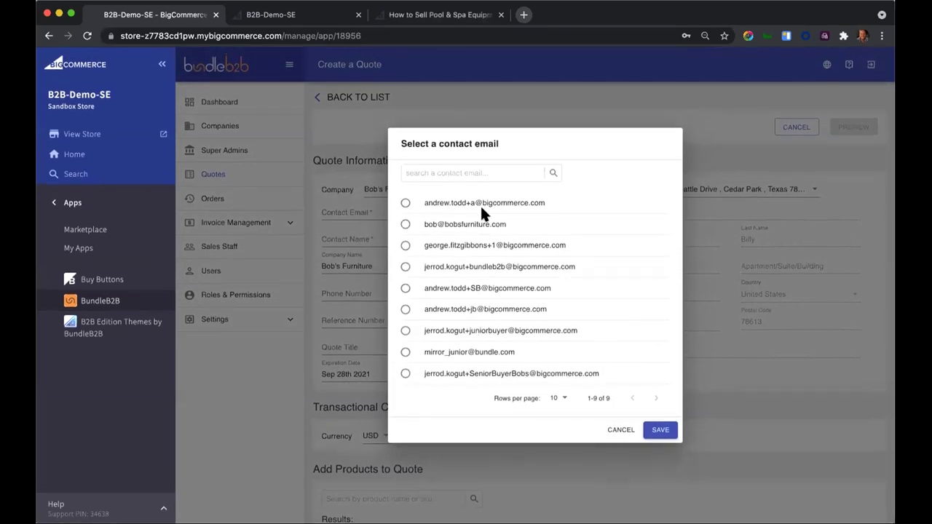
click(406, 203)
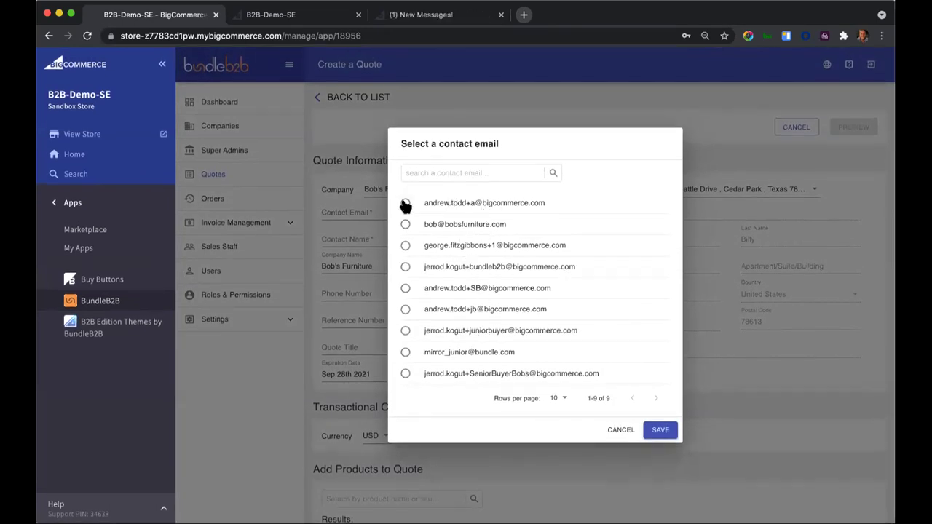
click(405, 204)
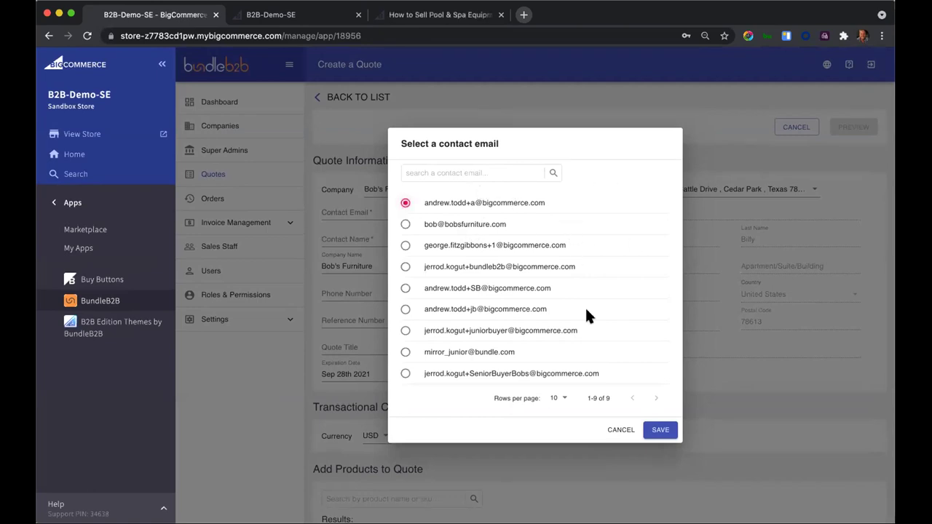
click(660, 430)
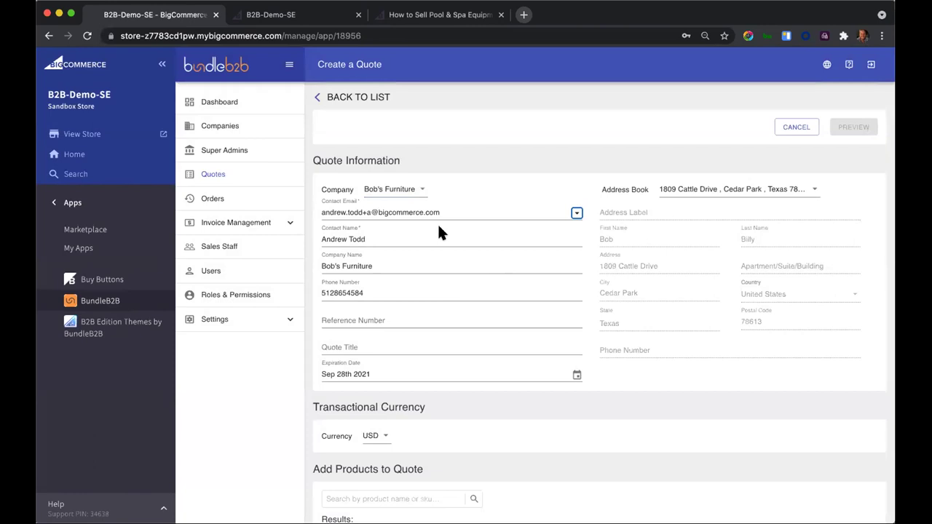
Choose US Dollars as the quote's transactional currency
scroll(629, 349, down, 4)
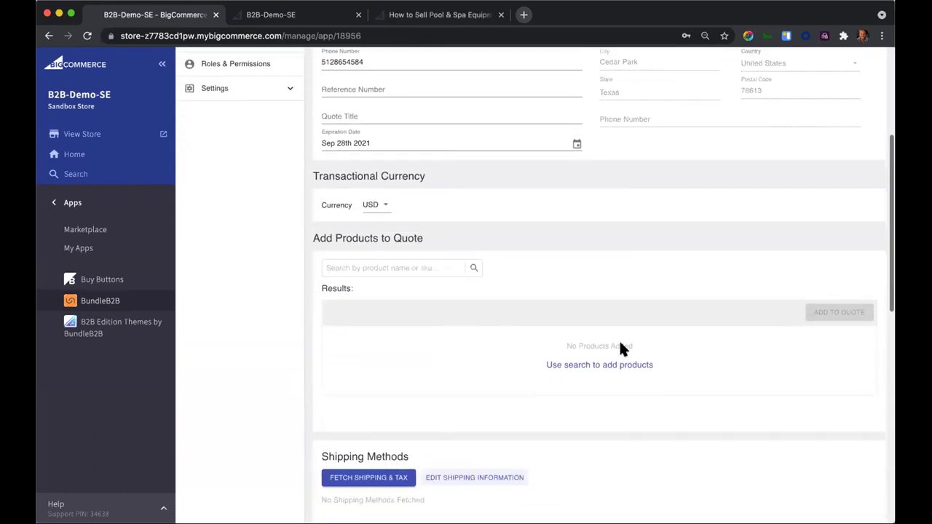
scroll(619, 339, down, 1)
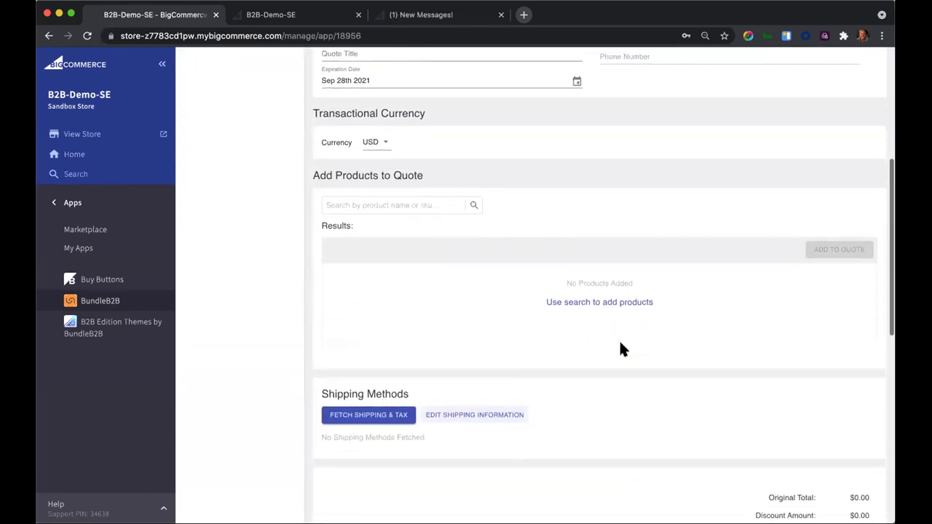
click(375, 141)
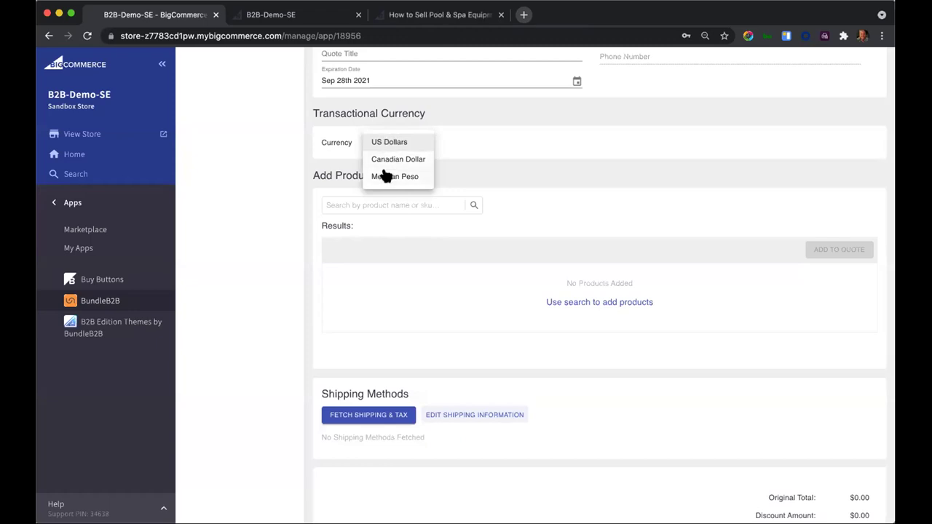
click(390, 143)
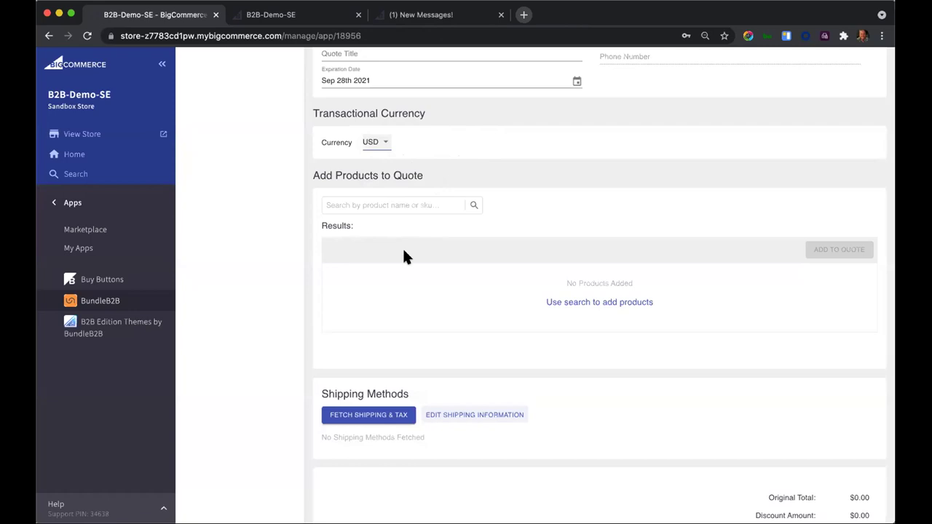
Search products for "iron" and add the Iron Fire screen - Leaf Collection - Single Panel with Feet to the quote
click(388, 201)
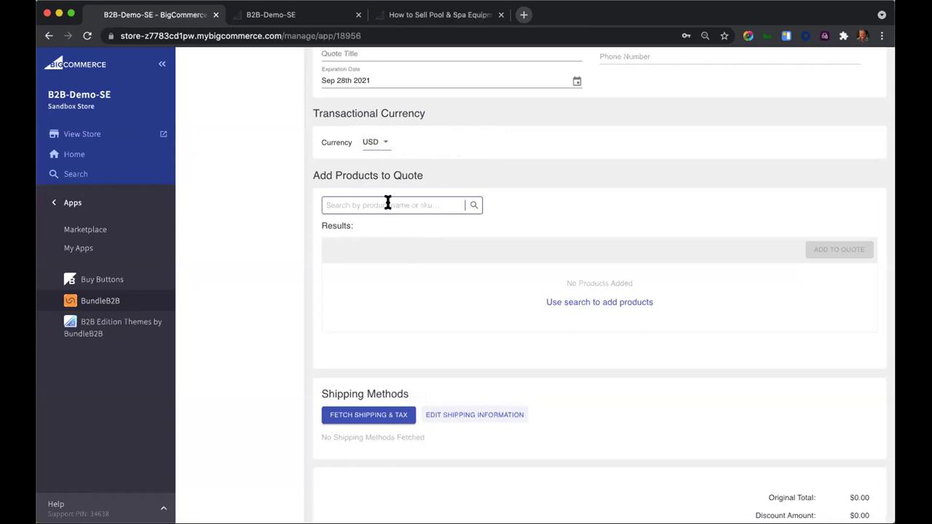
text(iron)
key(Return)
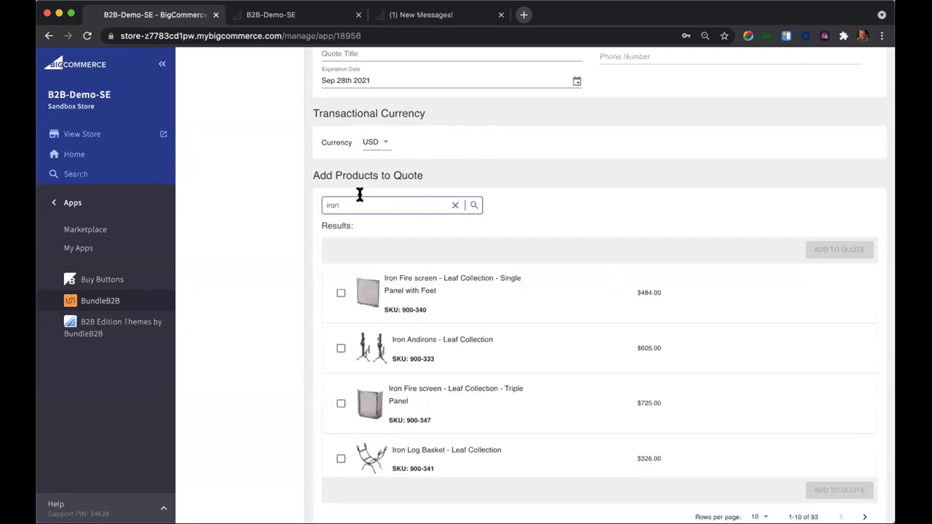
scroll(386, 298, down, 2)
scroll(388, 297, up, 2)
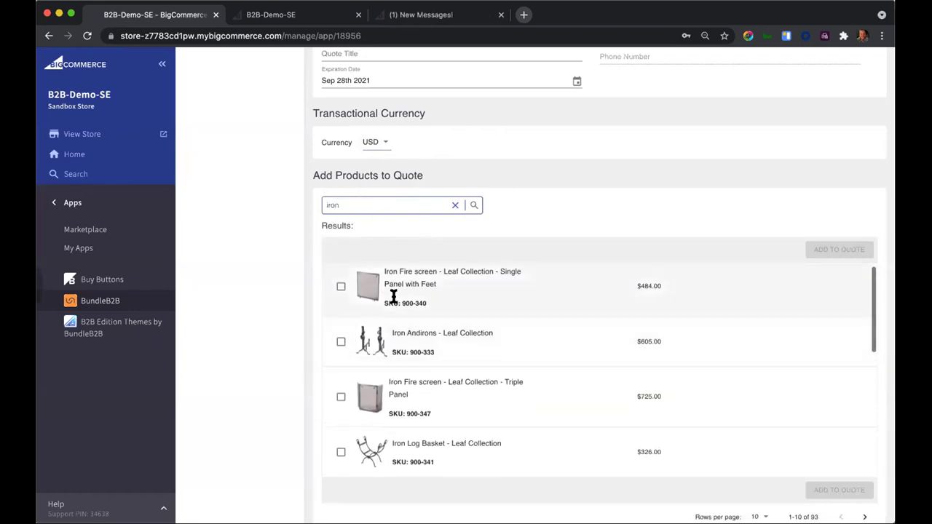
click(341, 286)
click(832, 250)
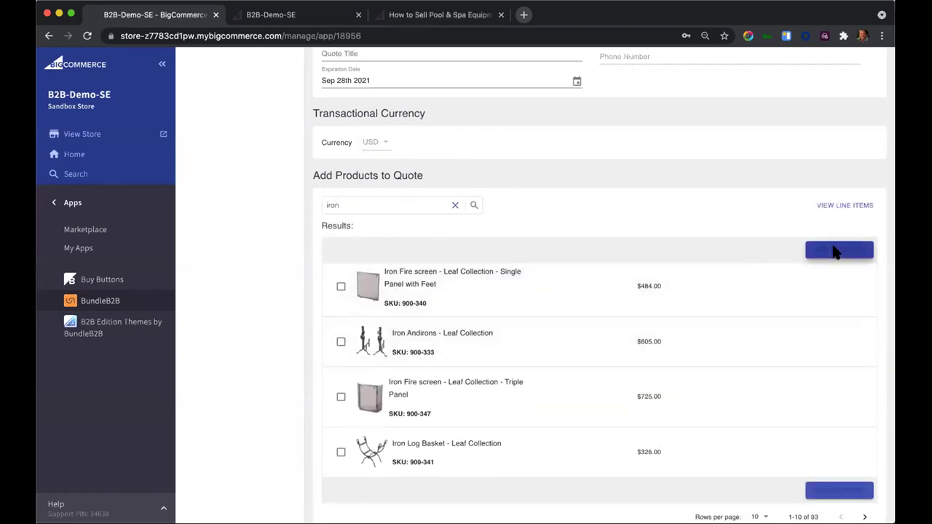
scroll(254, 251, down, 5)
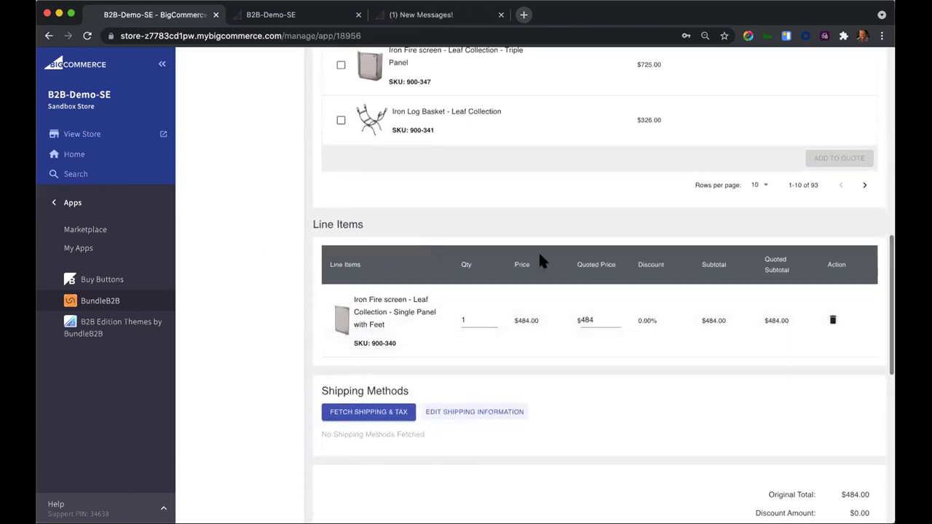
Search products for "self" and add the Custom Self Rising Display to the quote in Red with a Matte surface finish
scroll(510, 299, up, 4)
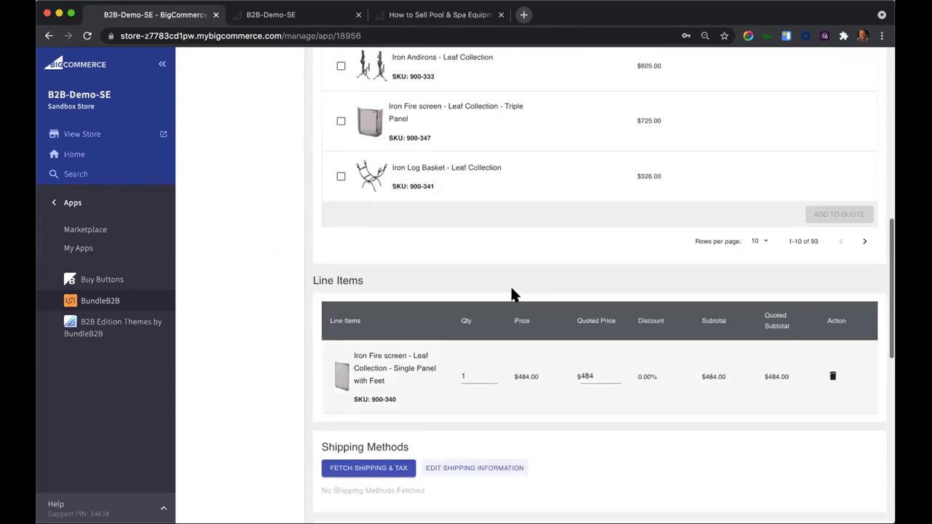
double_click(344, 102)
text(self)
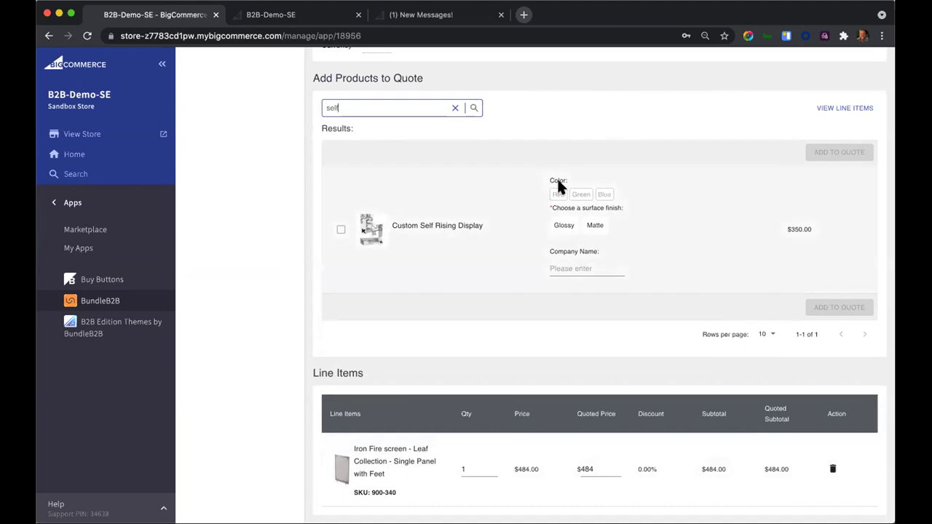
click(557, 193)
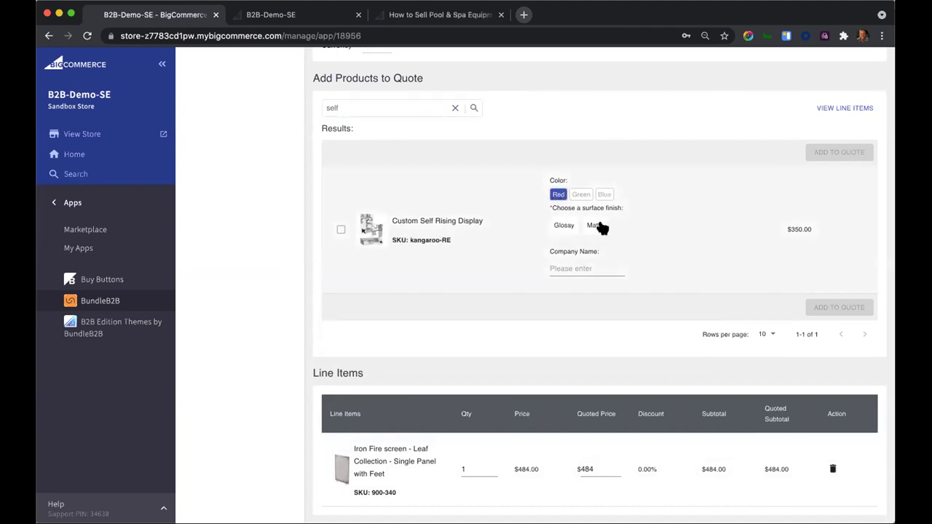
click(595, 227)
click(340, 230)
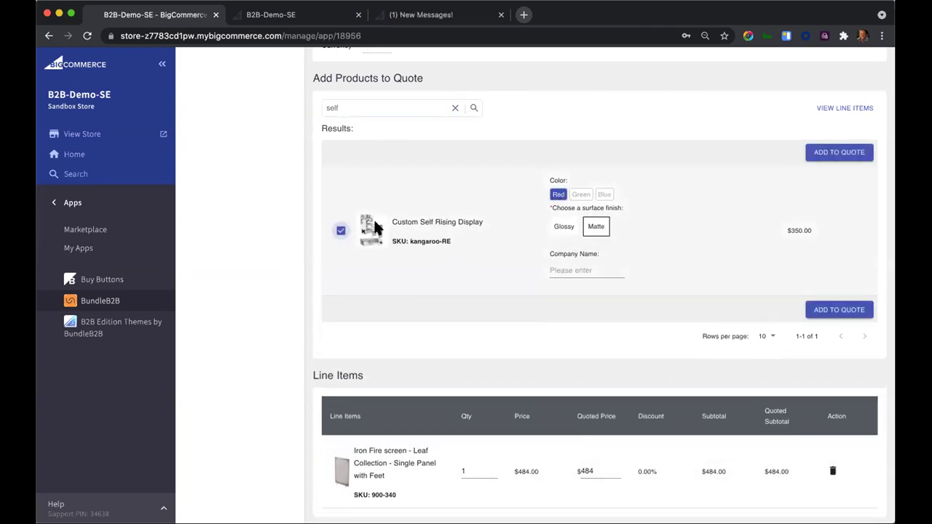
click(836, 152)
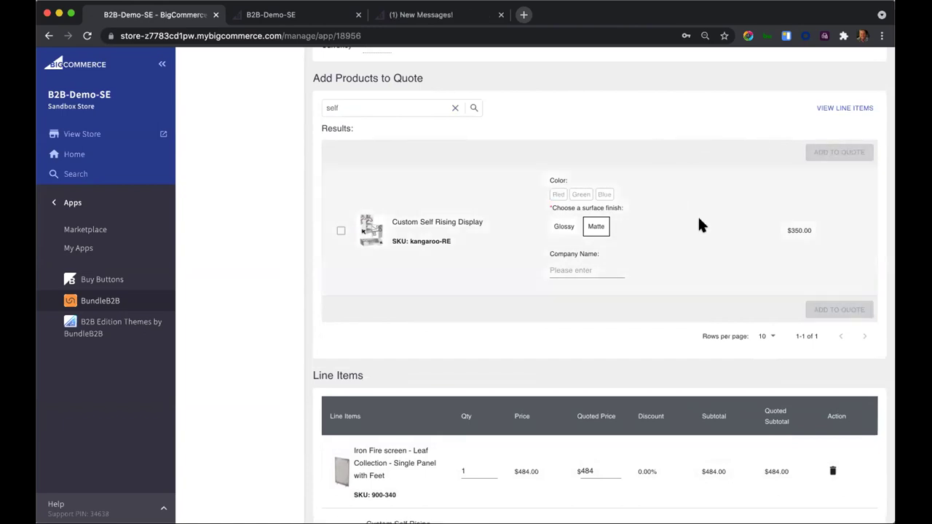
Set the Iron Fire screen line item to a quantity of 100 and a quoted price of $470
scroll(697, 225, down, 3)
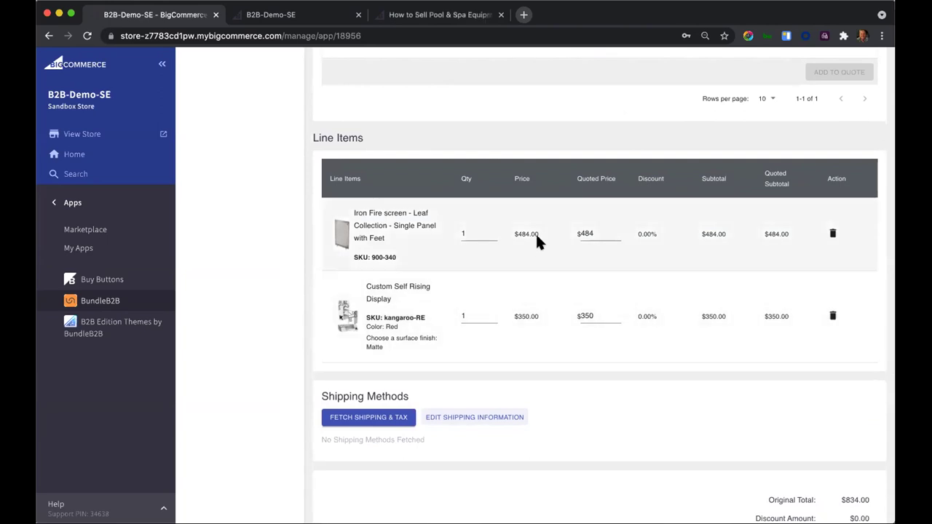
drag(537, 235, 513, 233)
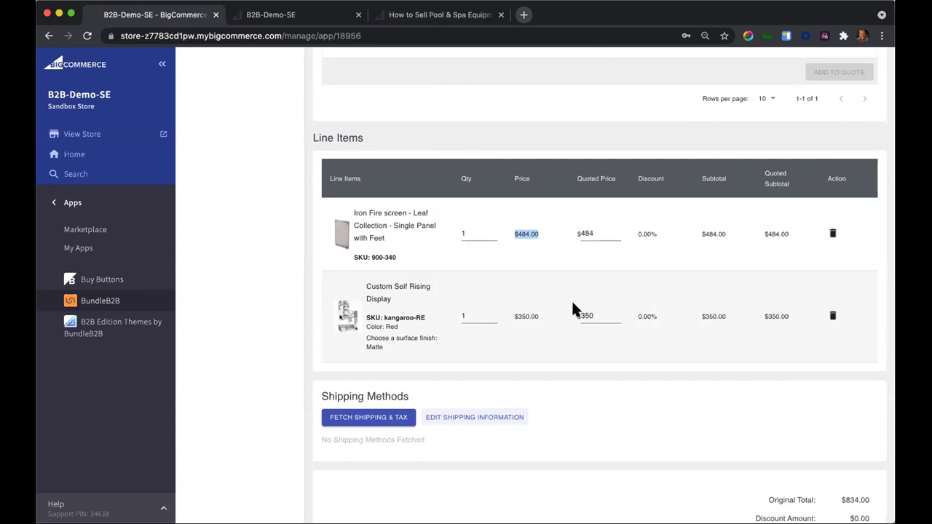
click(554, 269)
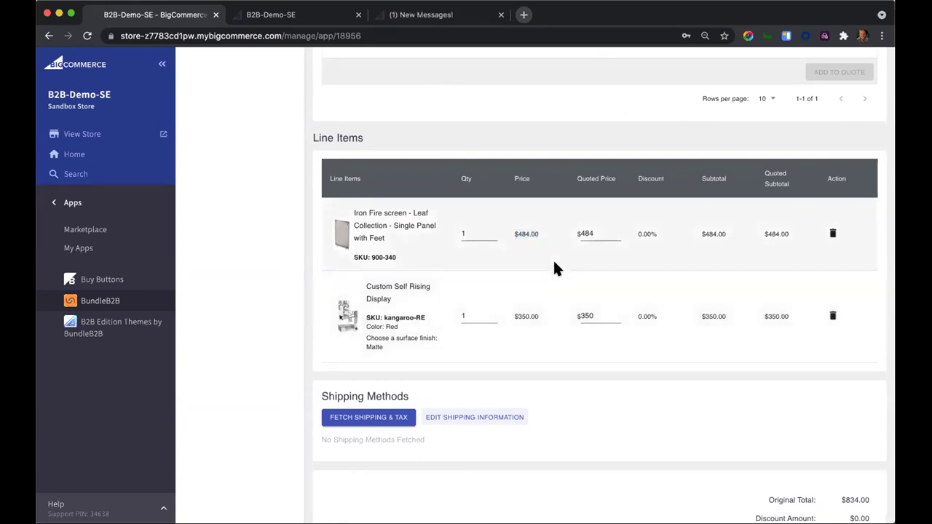
click(465, 230)
text(00)
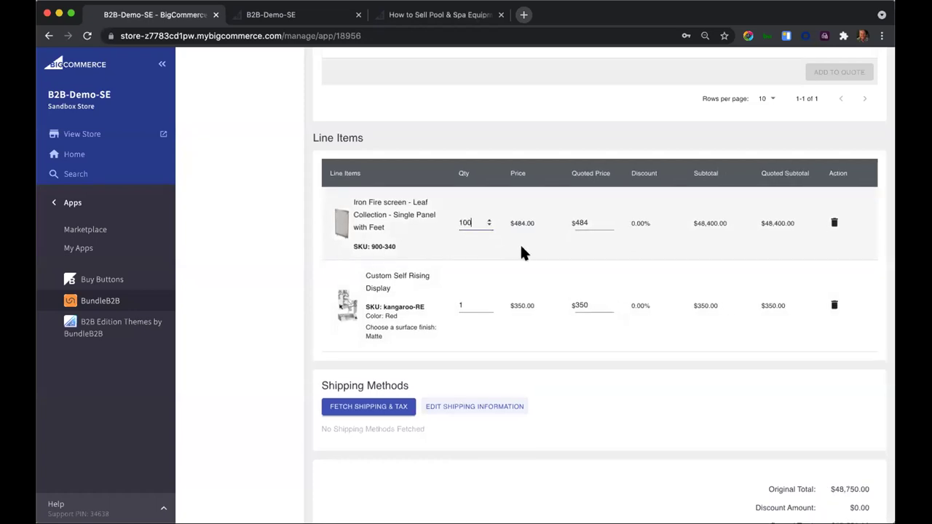
double_click(583, 216)
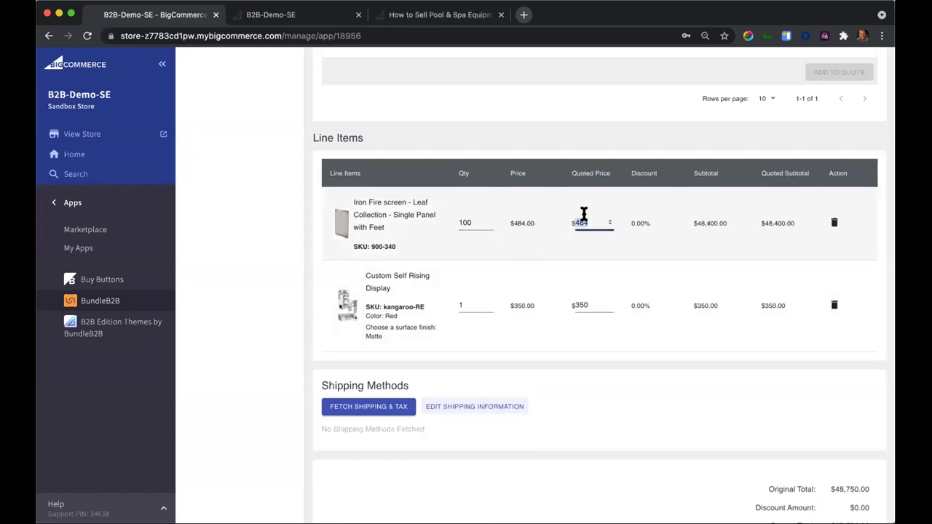
text(470)
click(634, 249)
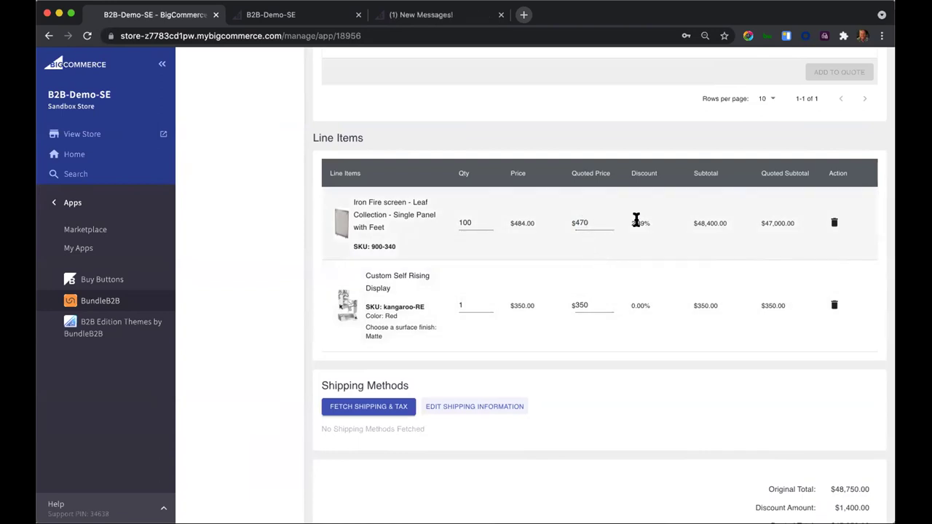
Set the Custom Self Rising Display line item to a quantity of 150 and a quoted price of $329
click(480, 304)
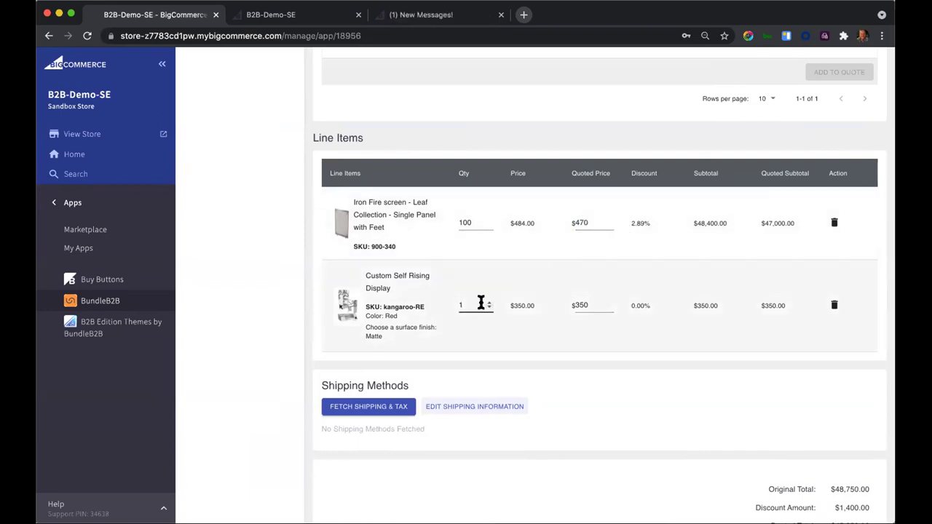
text(50)
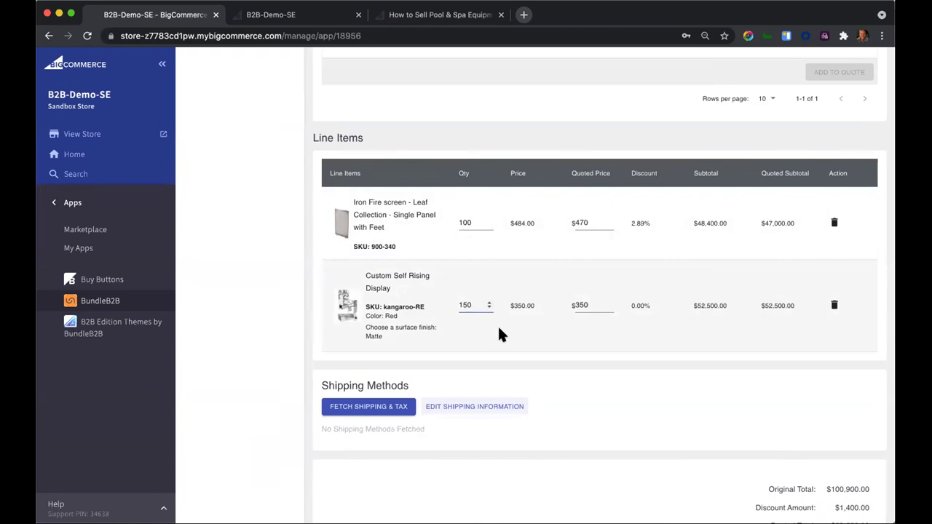
click(589, 303)
double_click(588, 301)
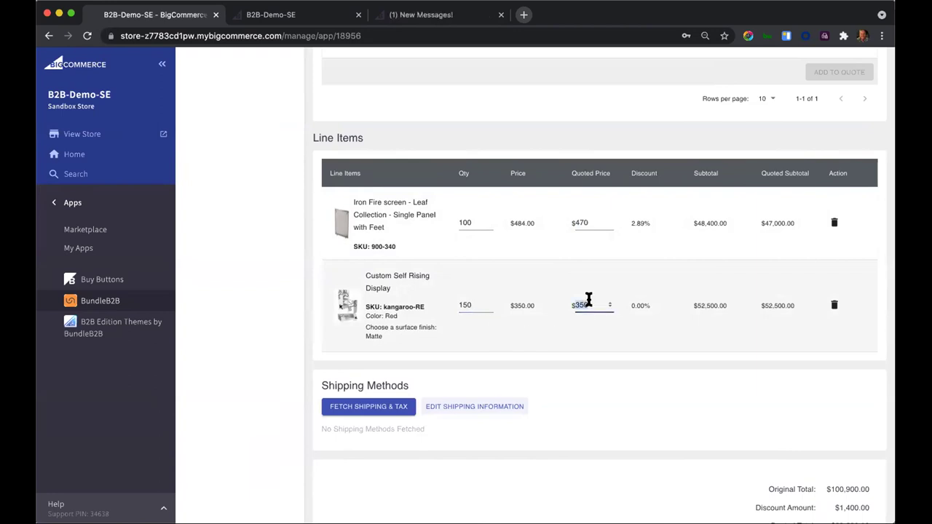
text(329)
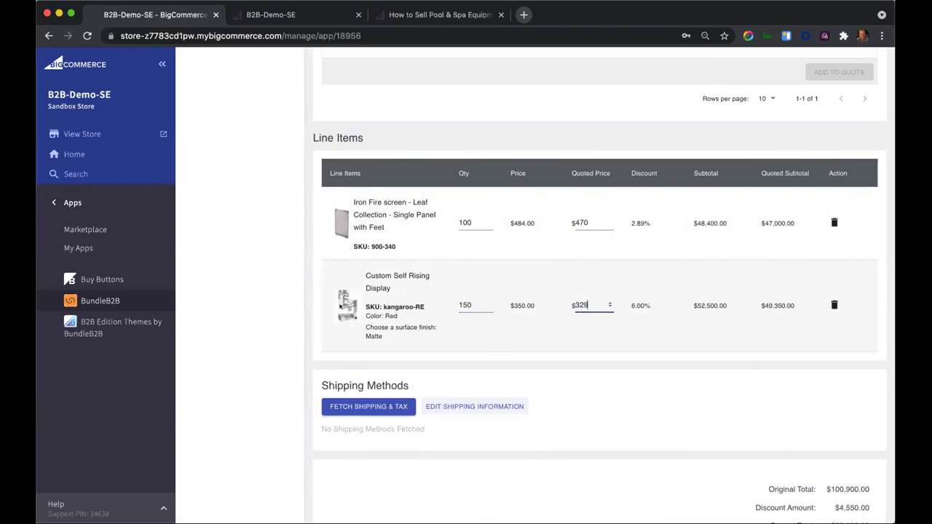
Review the quote's shipping methods, totals, notes, terms and conditions, and message sections
scroll(603, 349, down, 1)
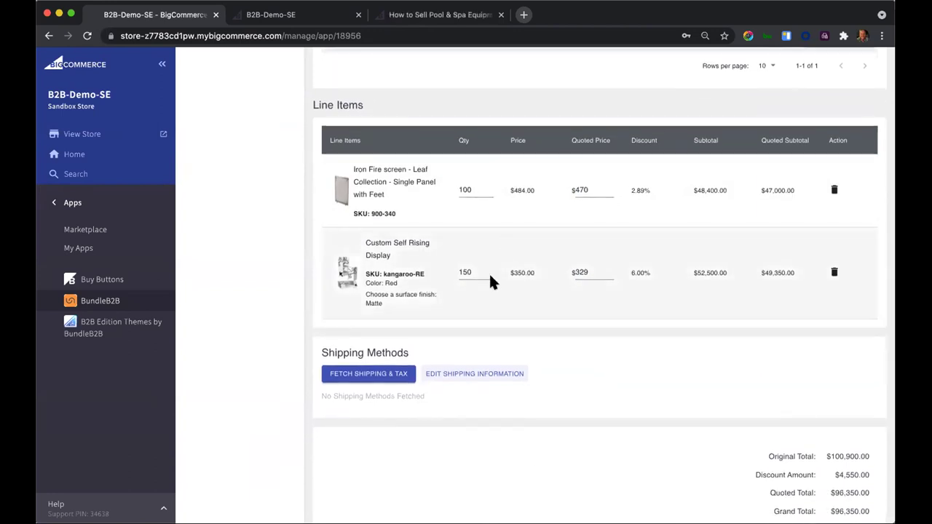
scroll(491, 280, down, 2)
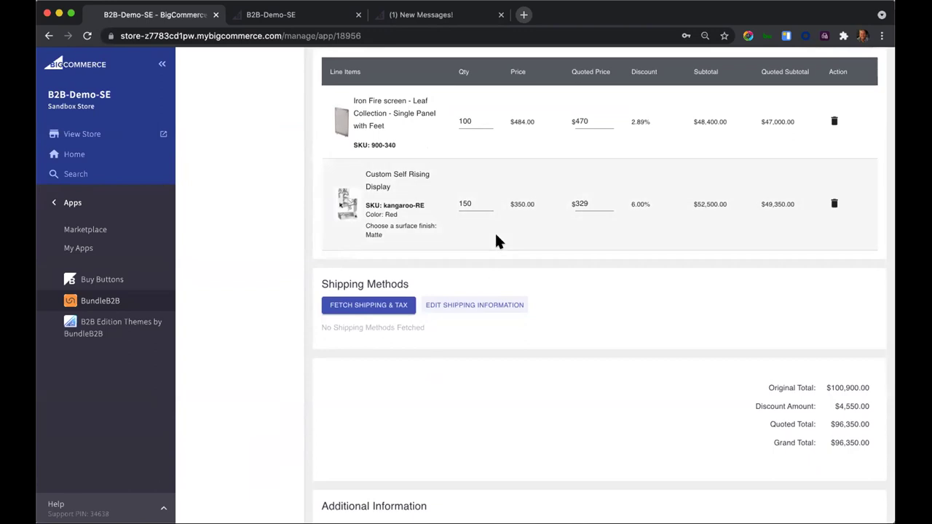
scroll(615, 226, up, 1)
scroll(615, 227, down, 2)
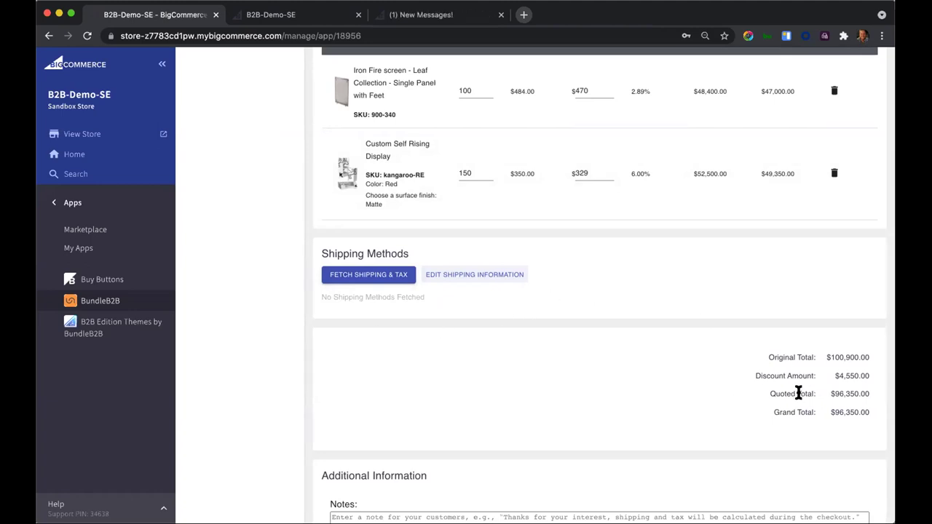
scroll(799, 397, down, 2)
scroll(777, 347, down, 4)
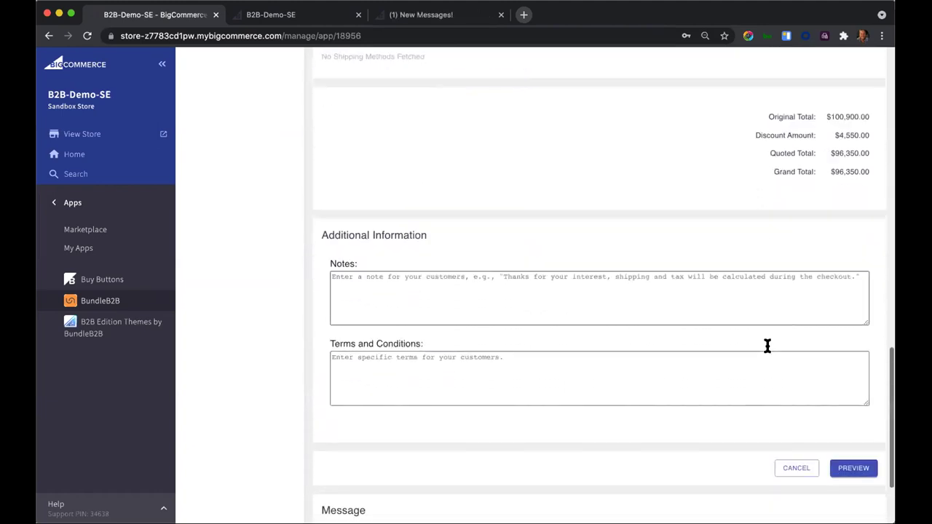
scroll(767, 348, down, 1)
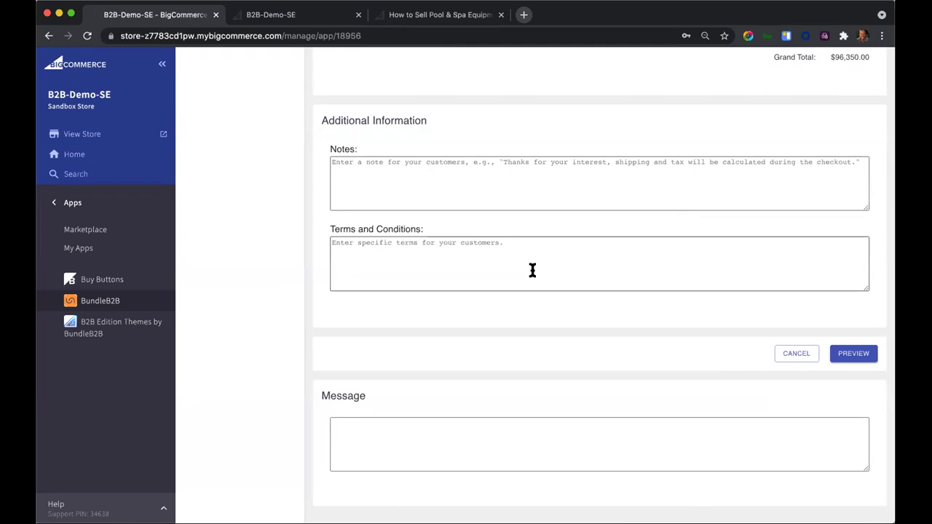
scroll(559, 275, down, 1)
scroll(597, 306, up, 1)
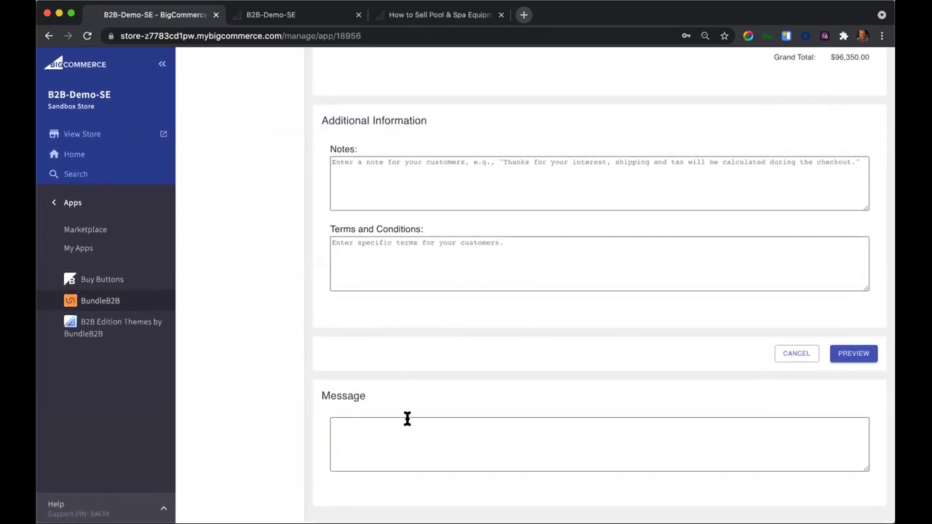
click(363, 442)
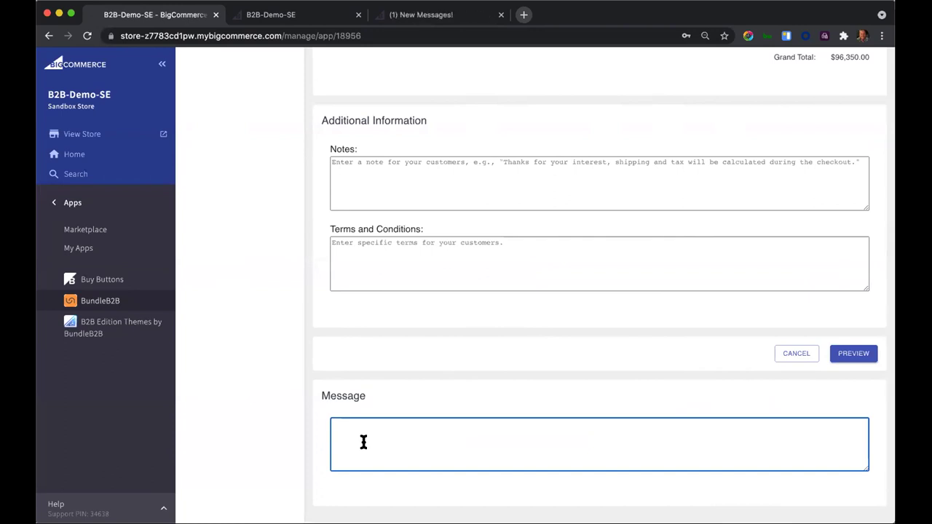
Preview the quote and check its company details, contact information and line items
click(855, 358)
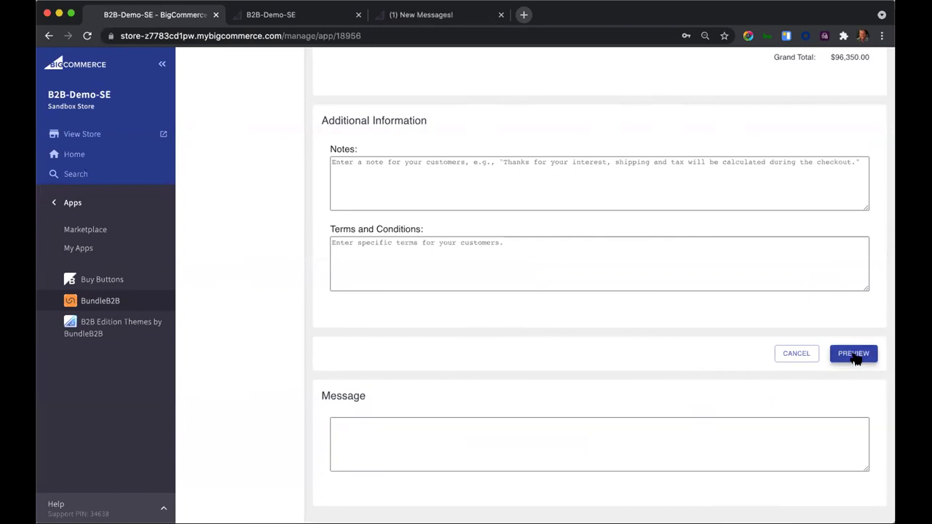
scroll(613, 203, up, 5)
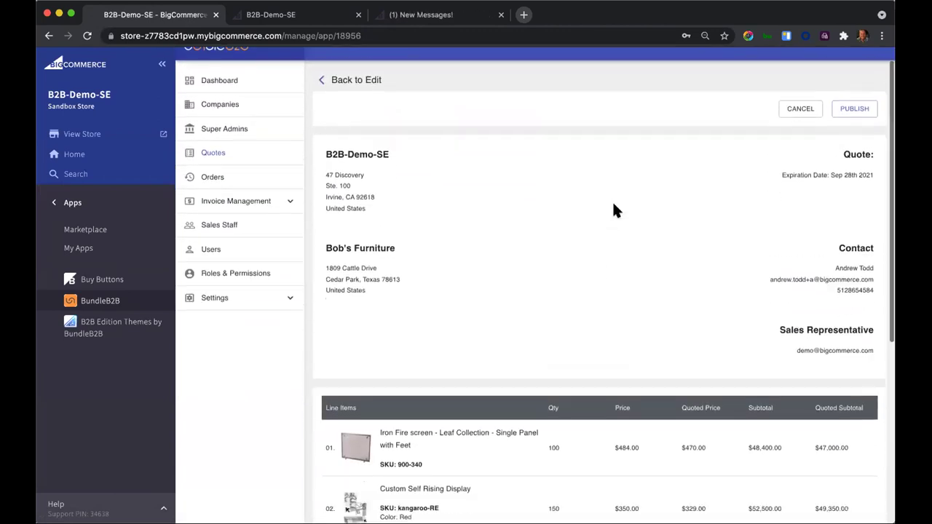
scroll(613, 205, down, 1)
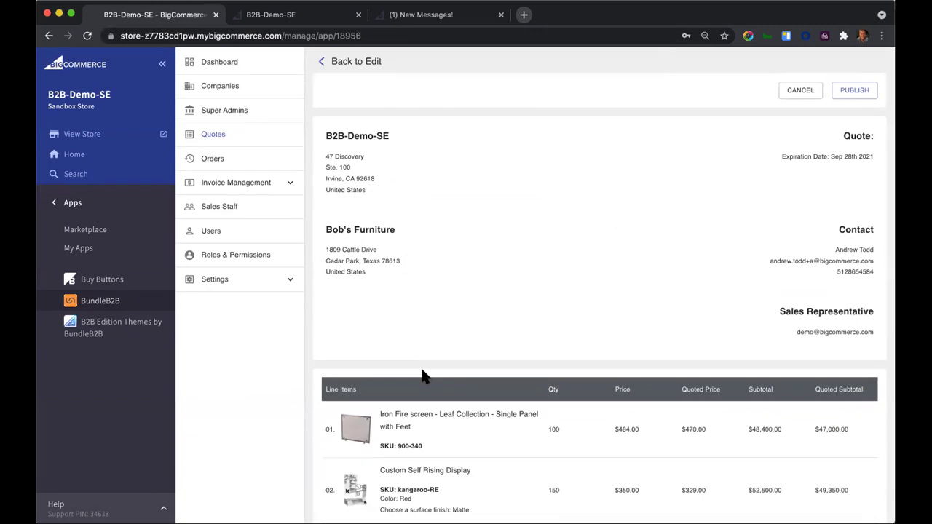
scroll(424, 376, down, 3)
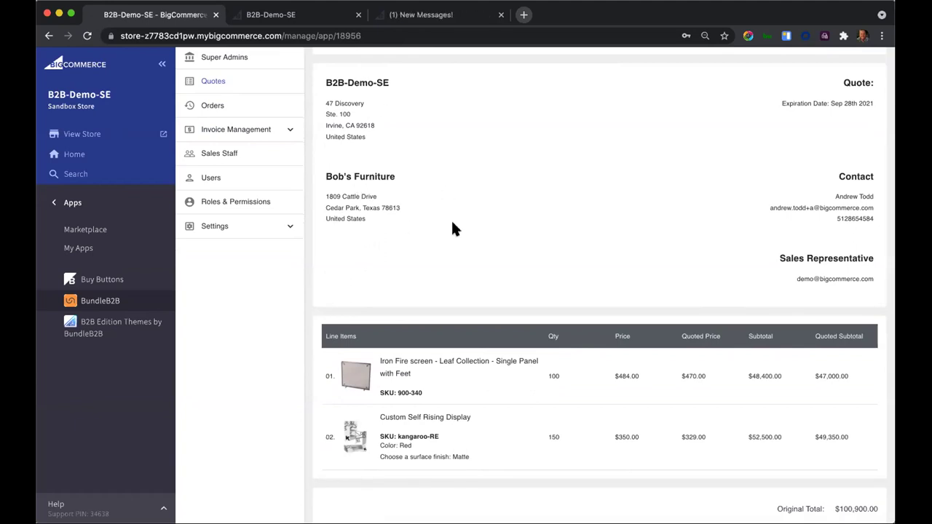
Review the previewed quote from its publish option and contact details through the line items, totals and message area
scroll(451, 218, up, 2)
scroll(450, 228, down, 1)
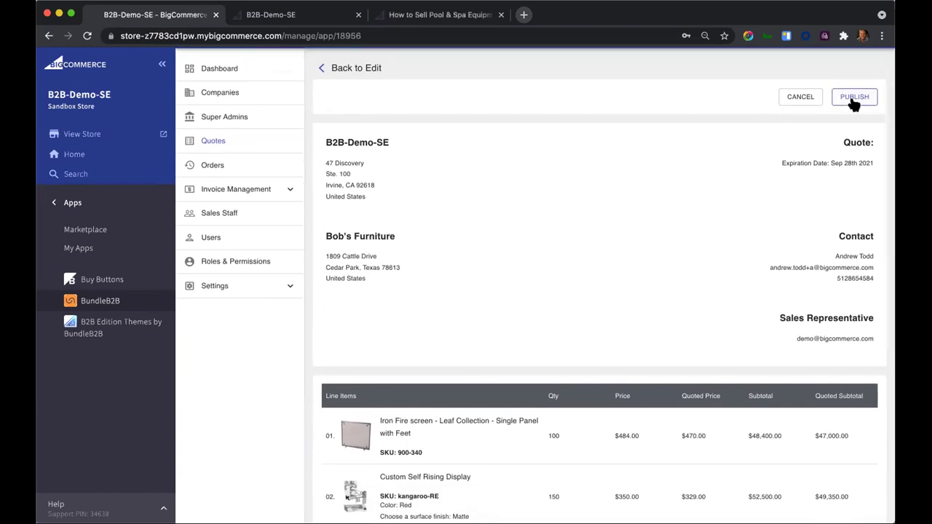
scroll(797, 201, down, 2)
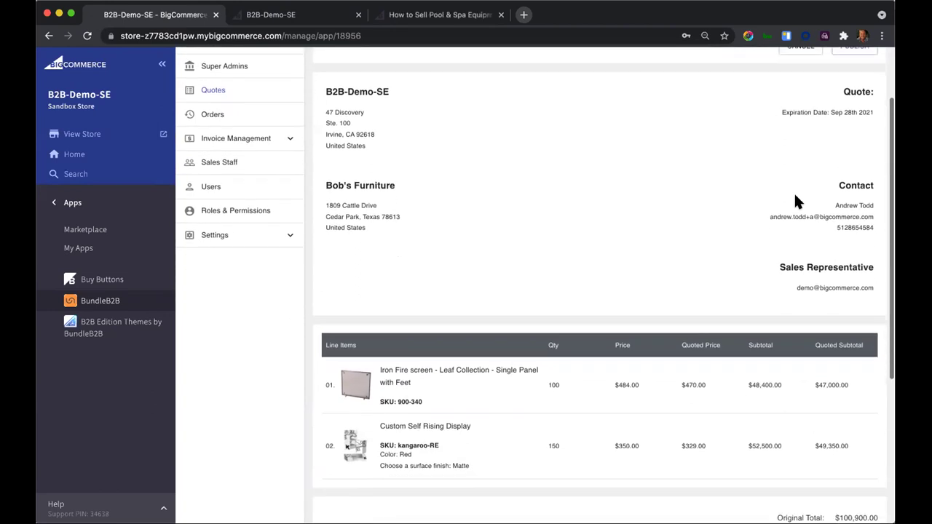
scroll(795, 195, down, 1)
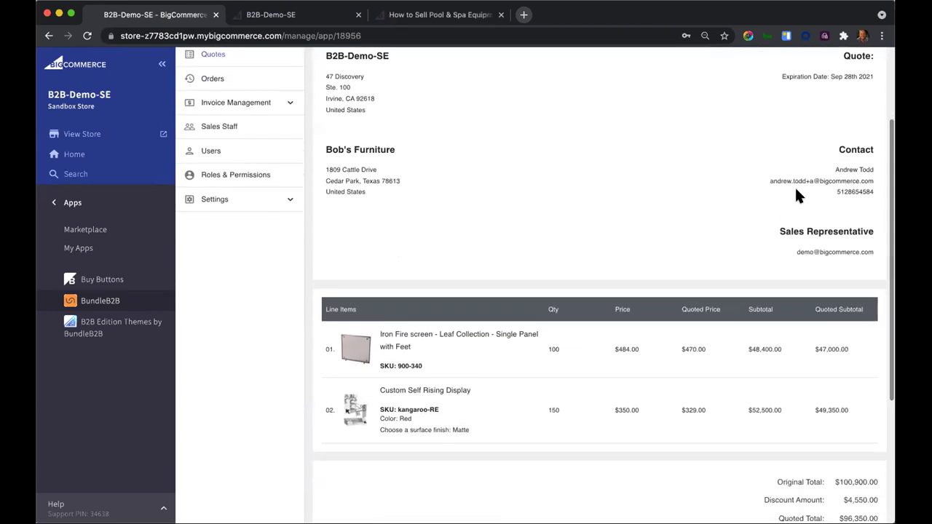
scroll(796, 193, down, 5)
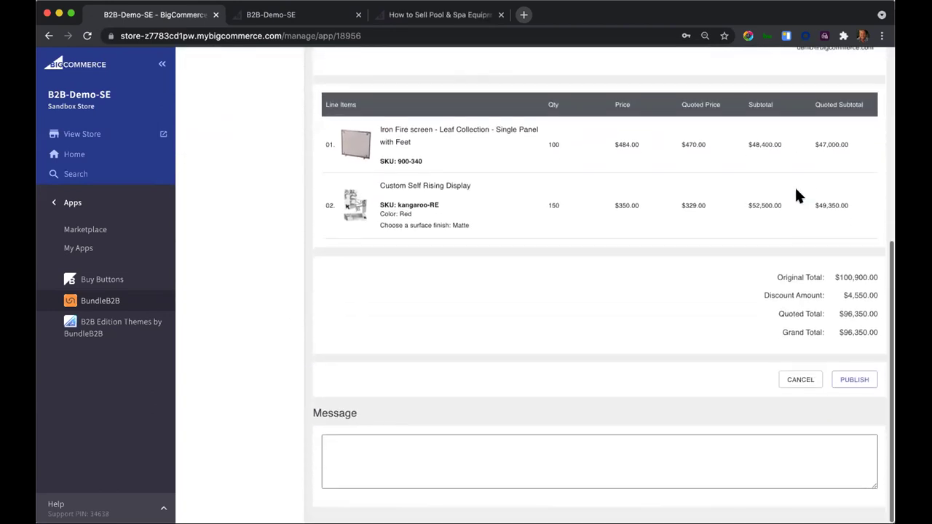
scroll(796, 190, up, 8)
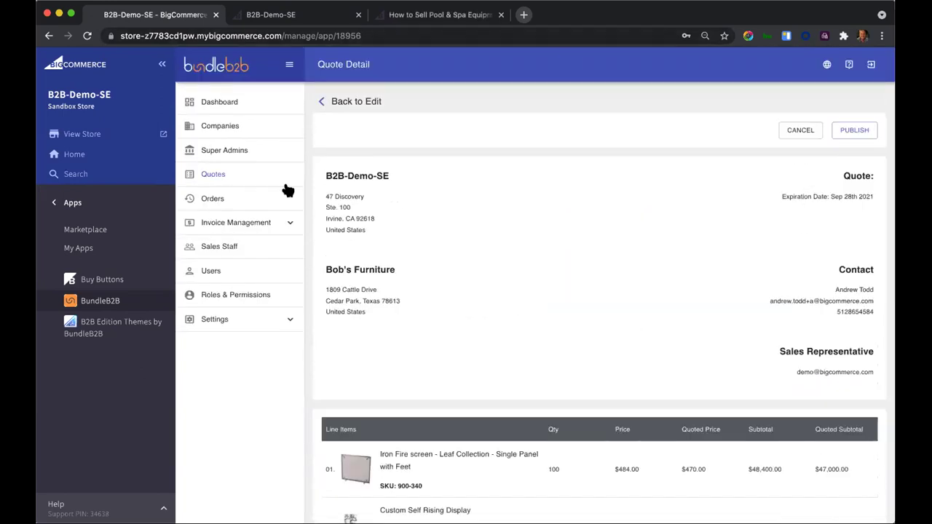
Open the newest Topline Solutions order from the BundleB2B orders list and review its billing, shipping, items and totals
click(212, 198)
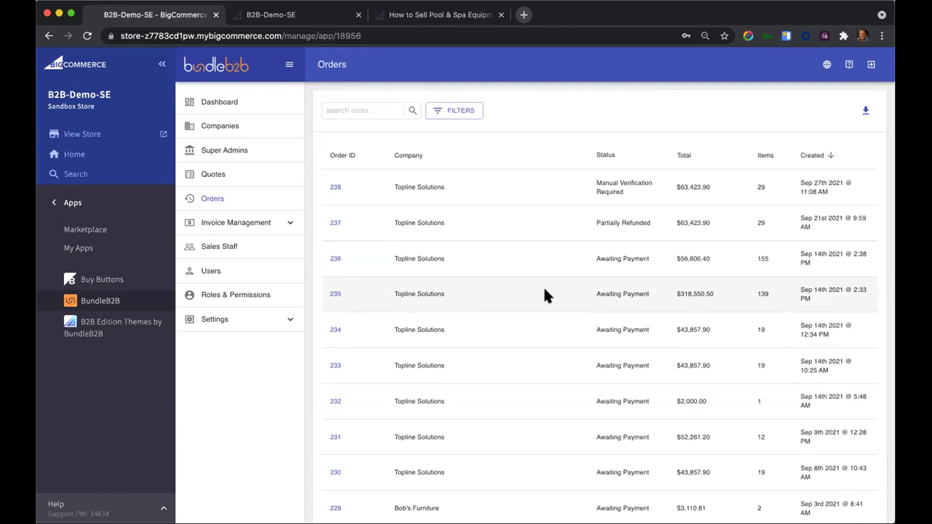
click(335, 188)
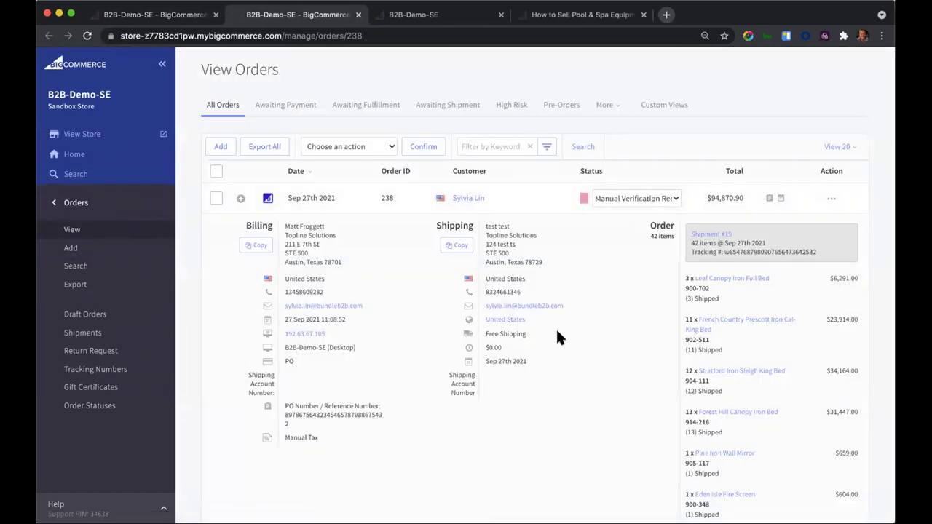
scroll(556, 334, down, 5)
scroll(557, 333, down, 2)
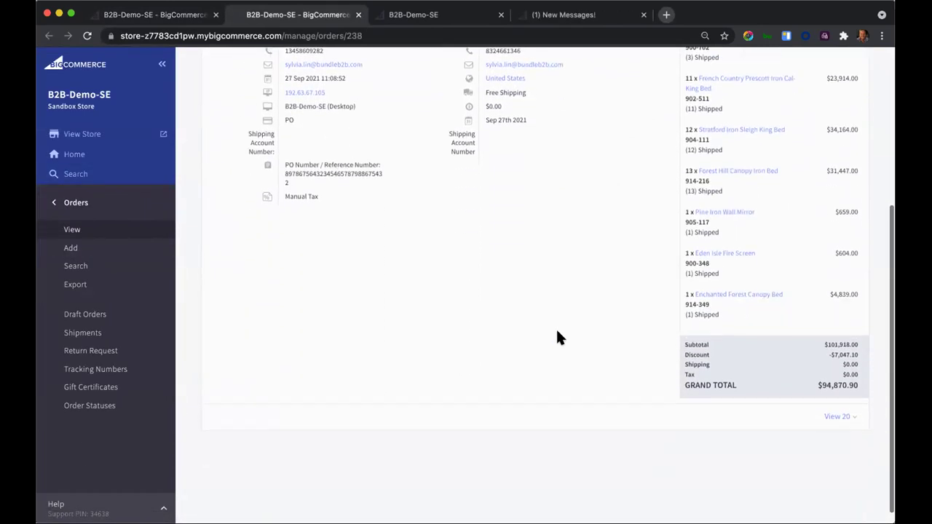
scroll(557, 336, up, 7)
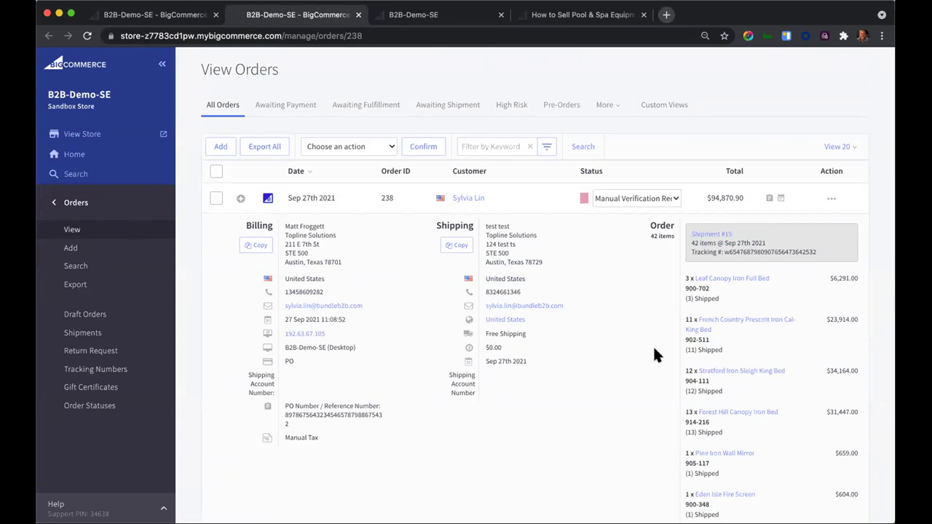
Show all orders in the BigCommerce order list and look through their customers and statuses
click(213, 108)
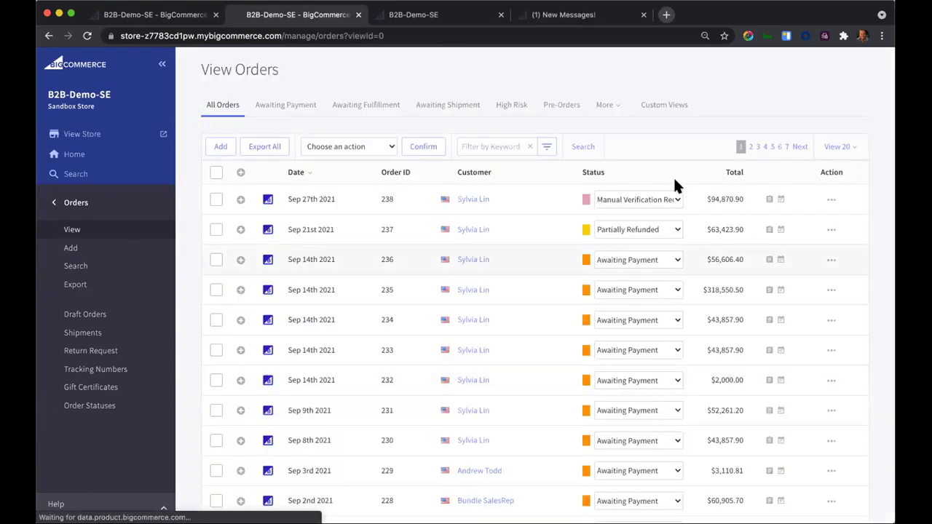
scroll(441, 216, down, 10)
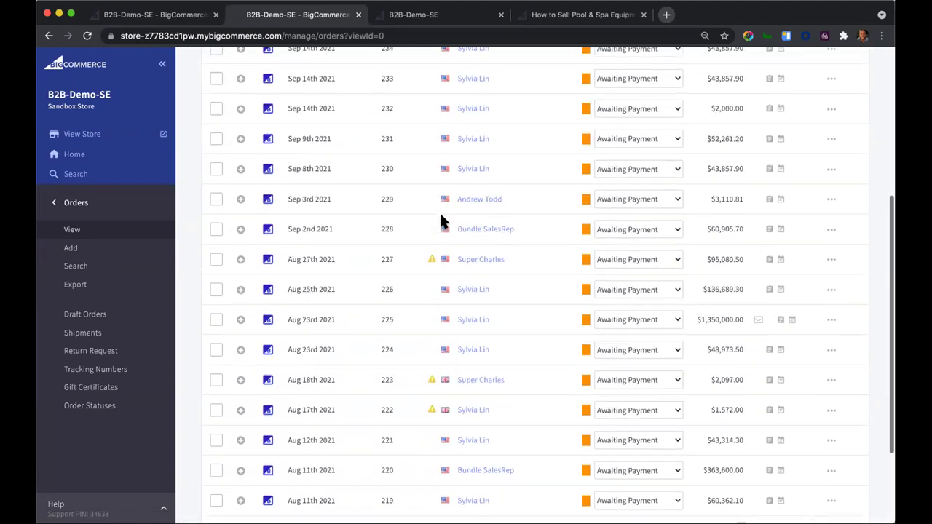
scroll(441, 217, up, 10)
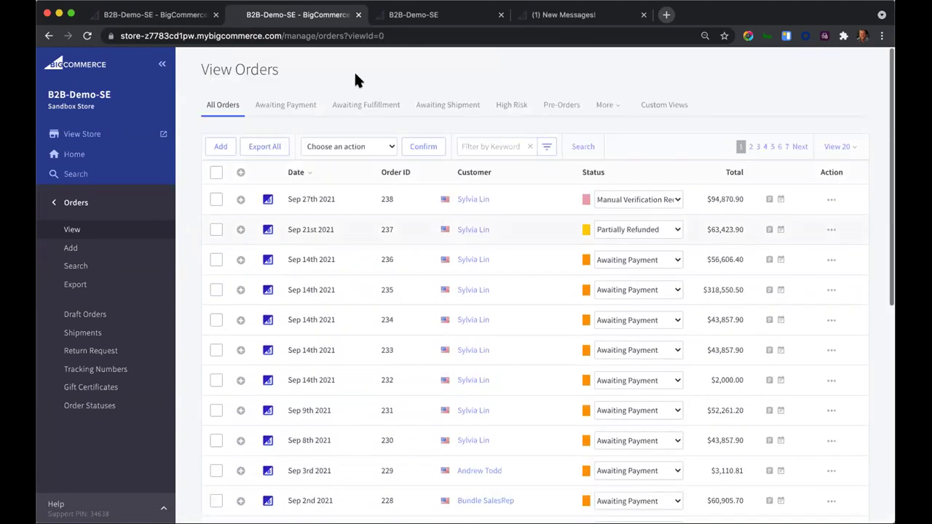
Return to BundleB2B and view the invoice for the newest Topline Solutions order in the Invoice Management orders list
click(180, 20)
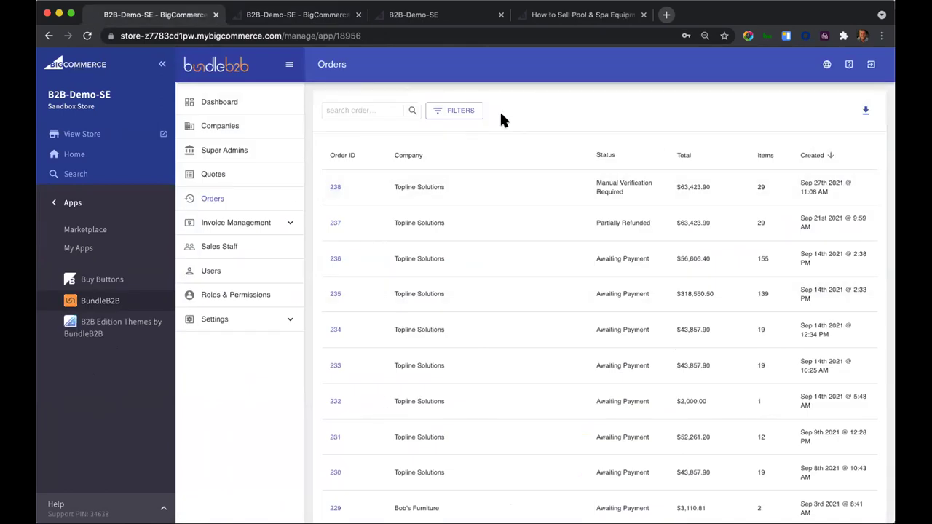
click(269, 223)
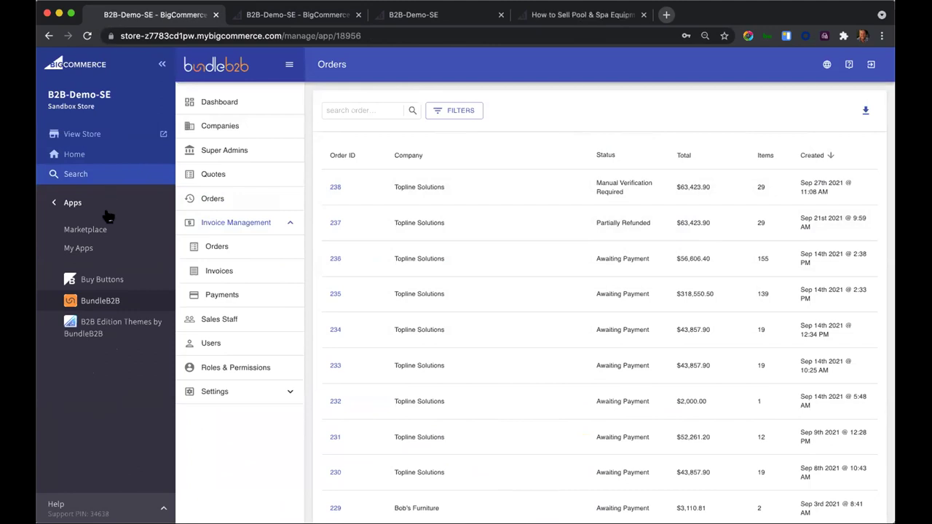
click(230, 249)
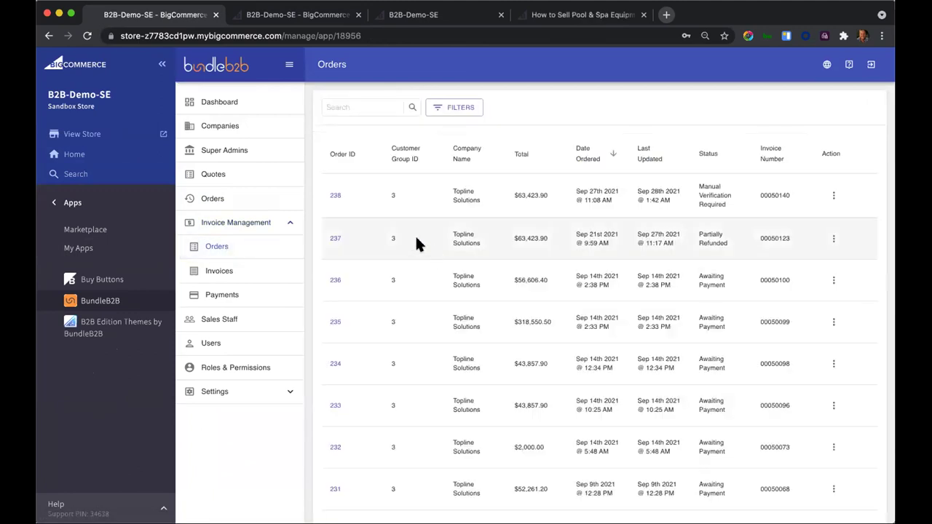
click(835, 197)
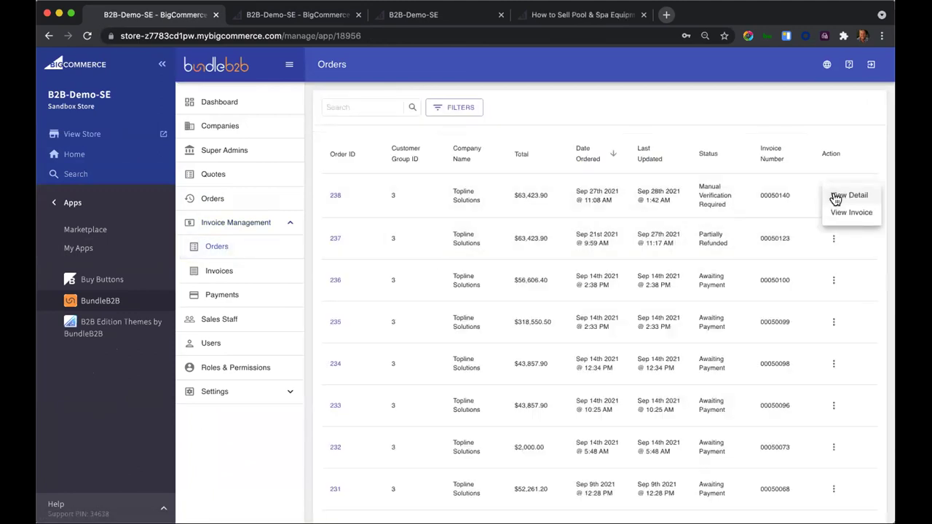
click(844, 212)
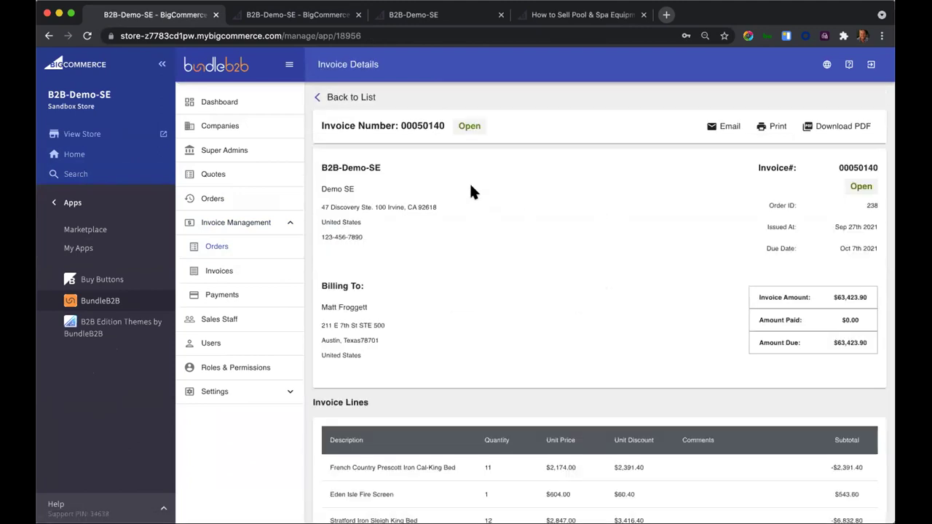
Examine the invoice's billing details, issue and due dates, invoice lines and amounts due
scroll(632, 230, down, 1)
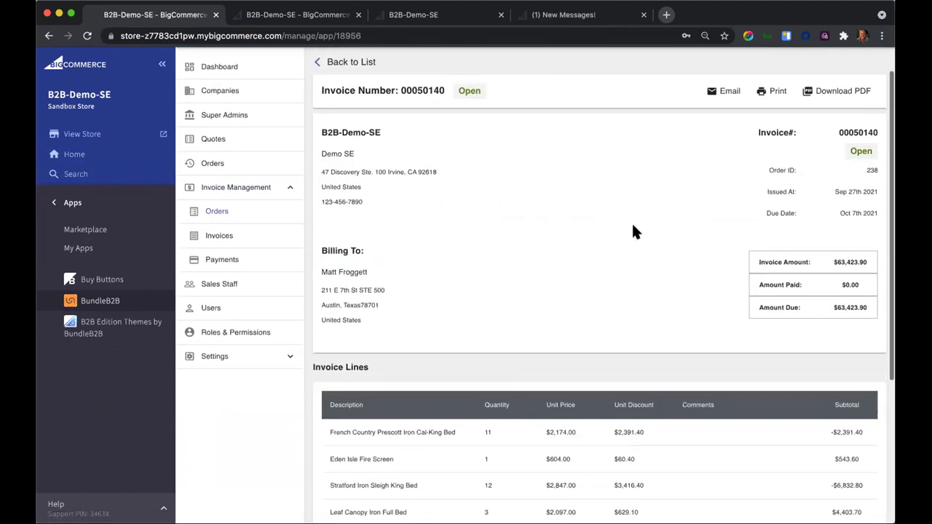
scroll(632, 226, down, 1)
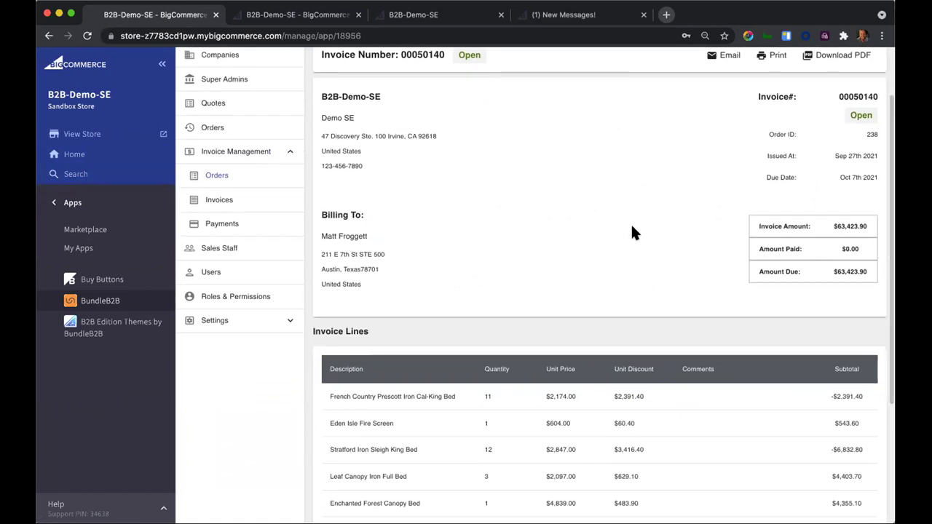
scroll(632, 227, down, 5)
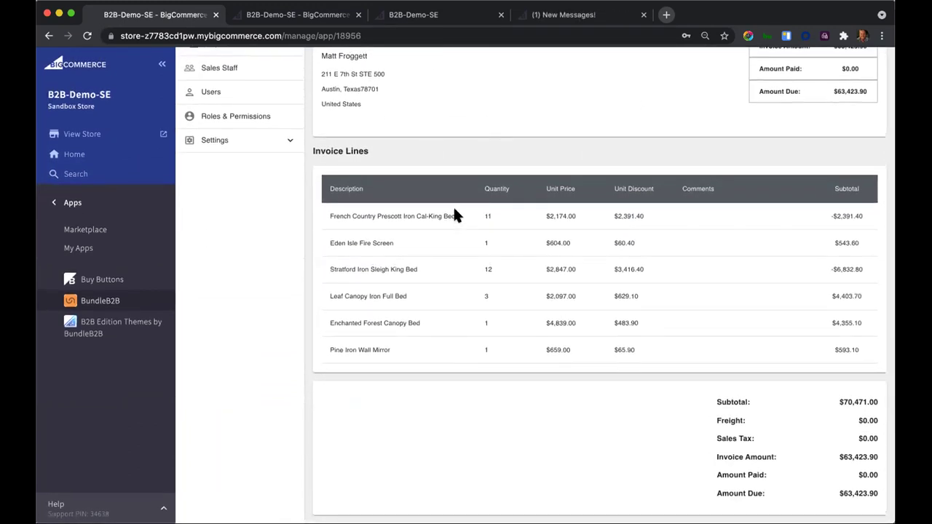
scroll(453, 210, up, 2)
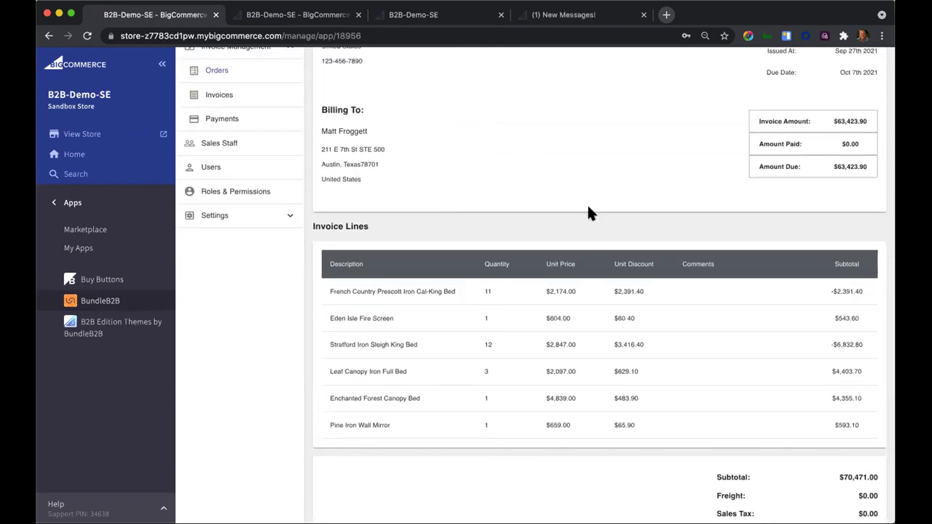
scroll(589, 211, up, 5)
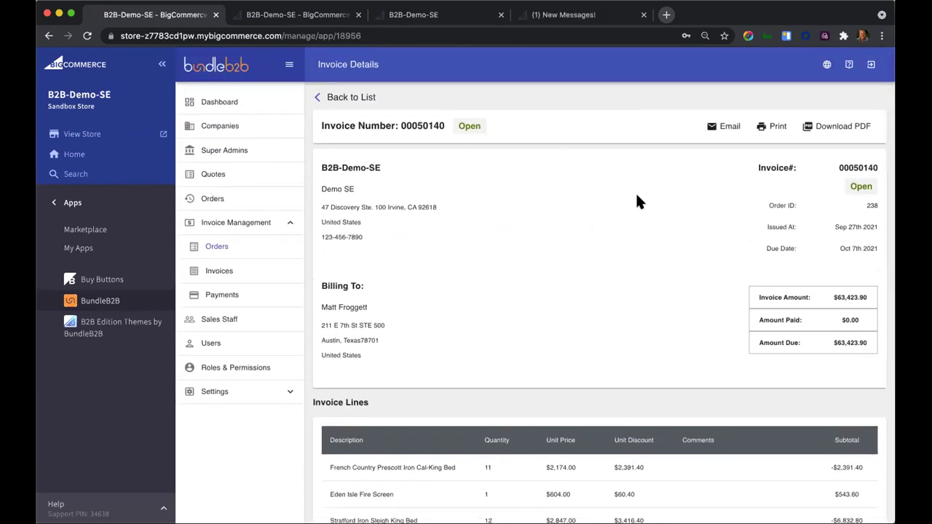
View the Invoice Management invoices list, and return to the BundleB2B dashboard with its notifications
click(216, 275)
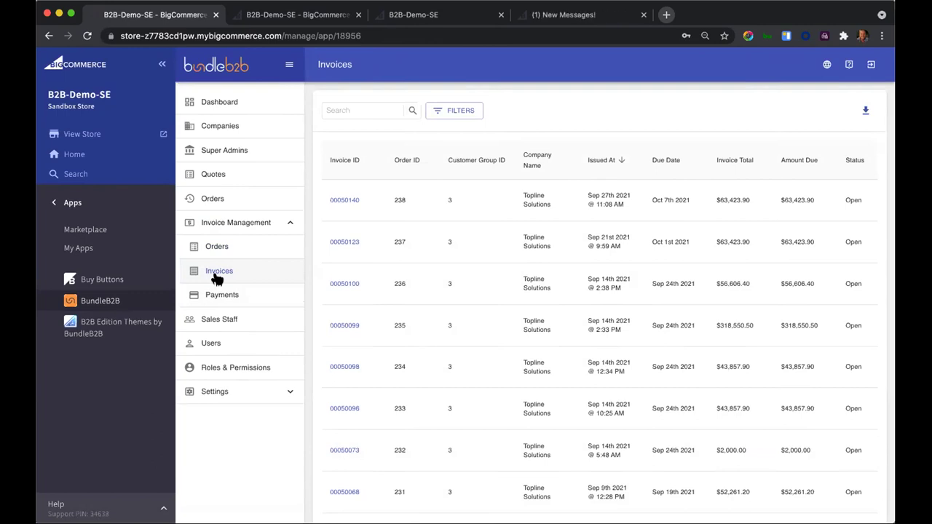
click(206, 104)
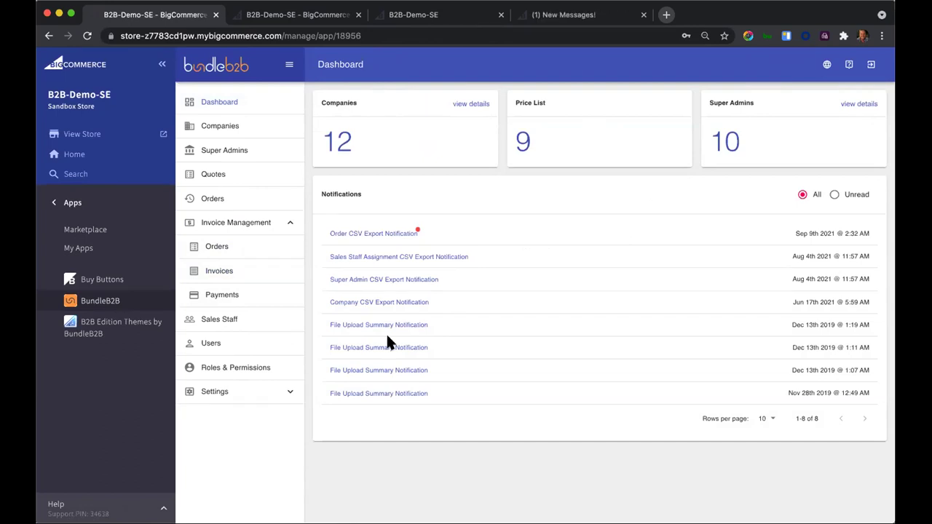
Open B2B Edition Themes by BundleB2B and browse the theme gallery from Cornerstone through Vault and Supermarket
click(107, 331)
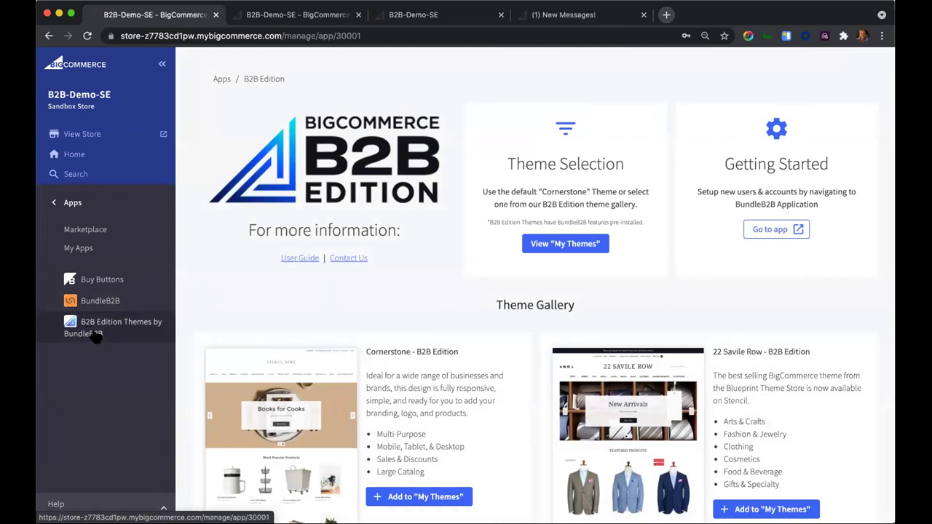
scroll(348, 322, down, 5)
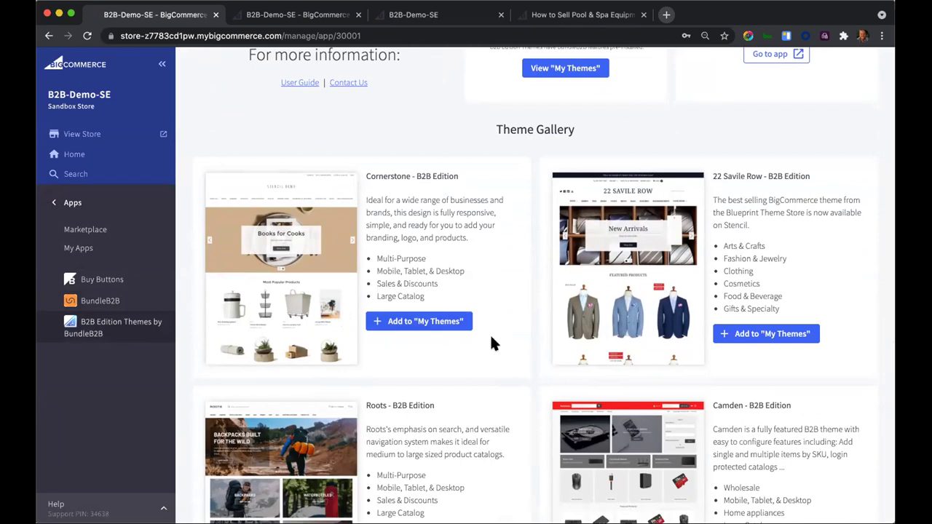
scroll(490, 333, down, 2)
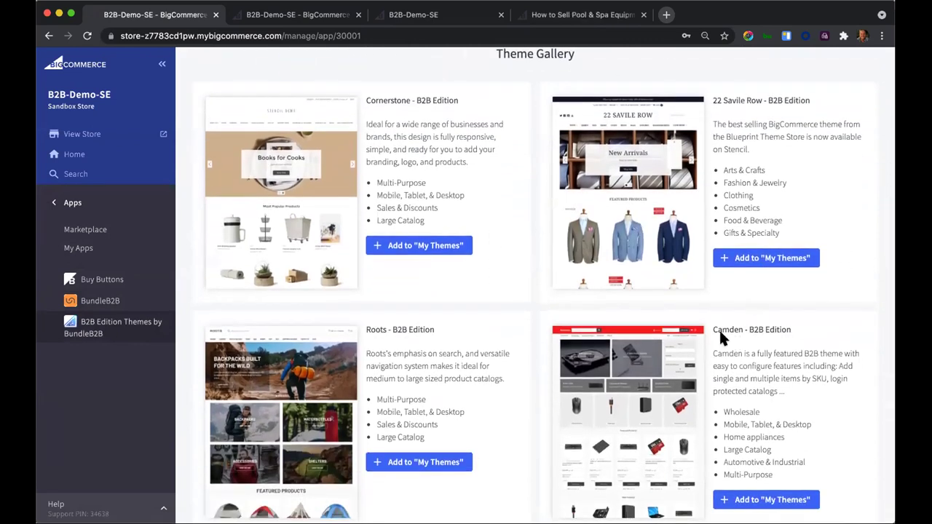
scroll(719, 328, down, 7)
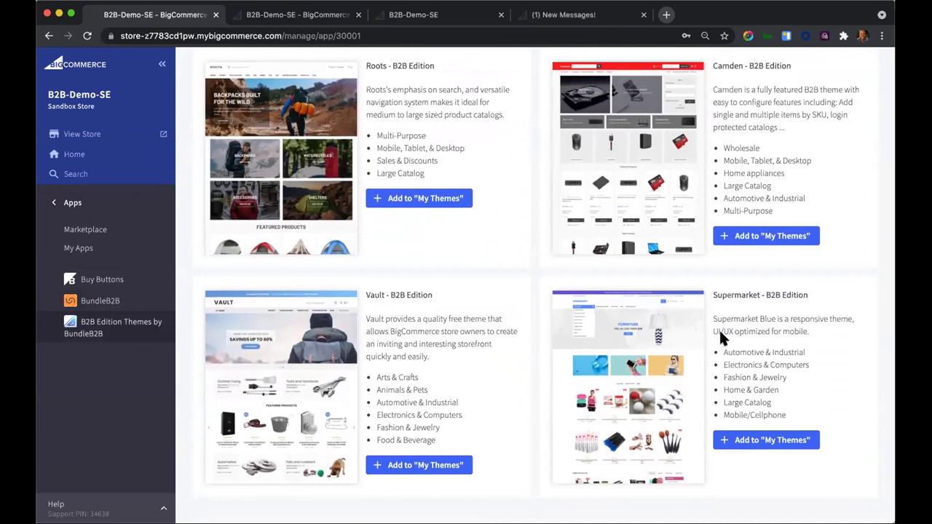
scroll(719, 333, down, 2)
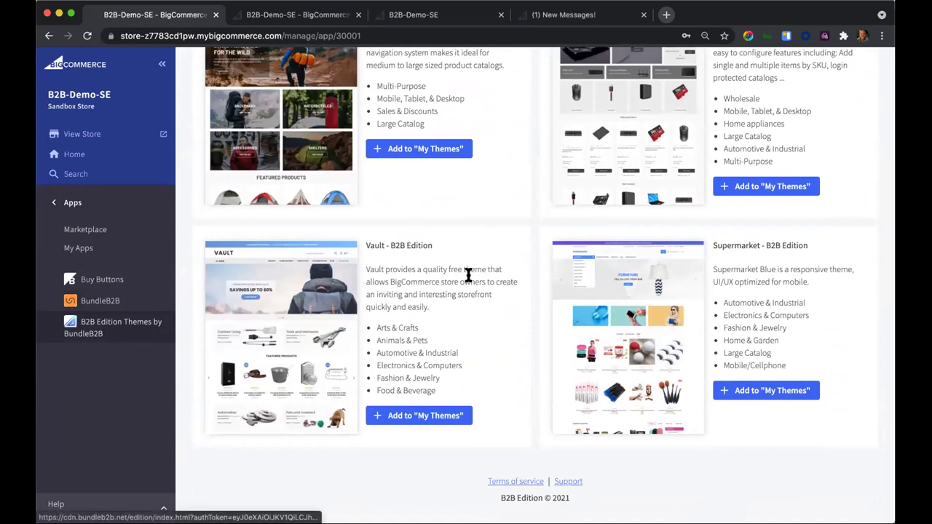
scroll(471, 277, up, 5)
scroll(520, 277, up, 2)
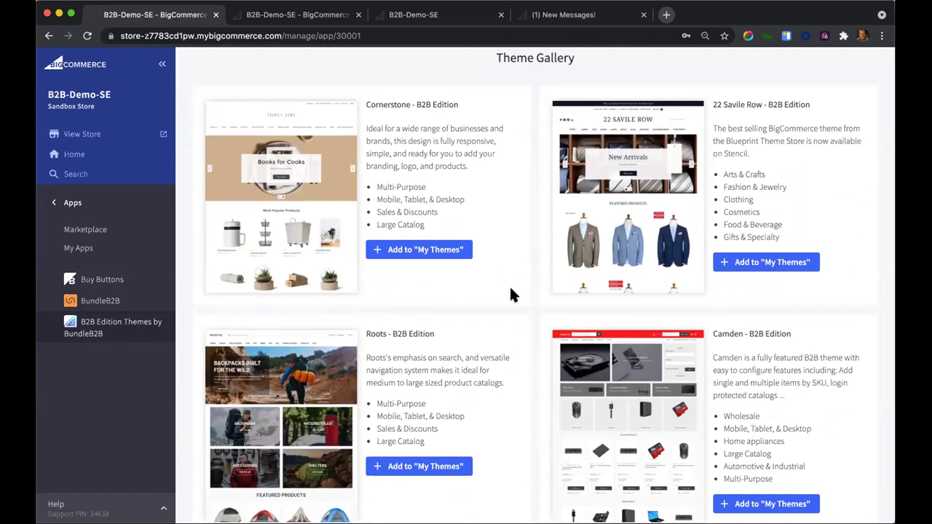
scroll(510, 294, up, 1)
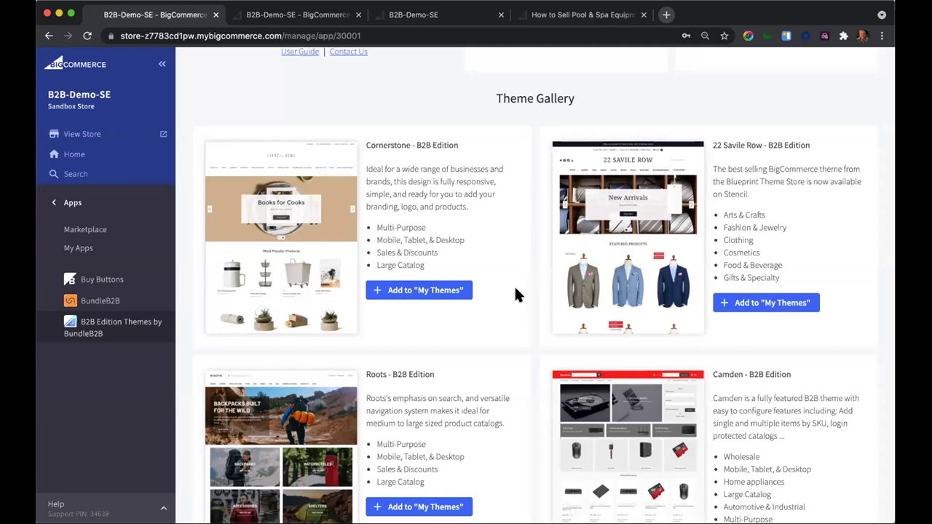
scroll(493, 246, up, 3)
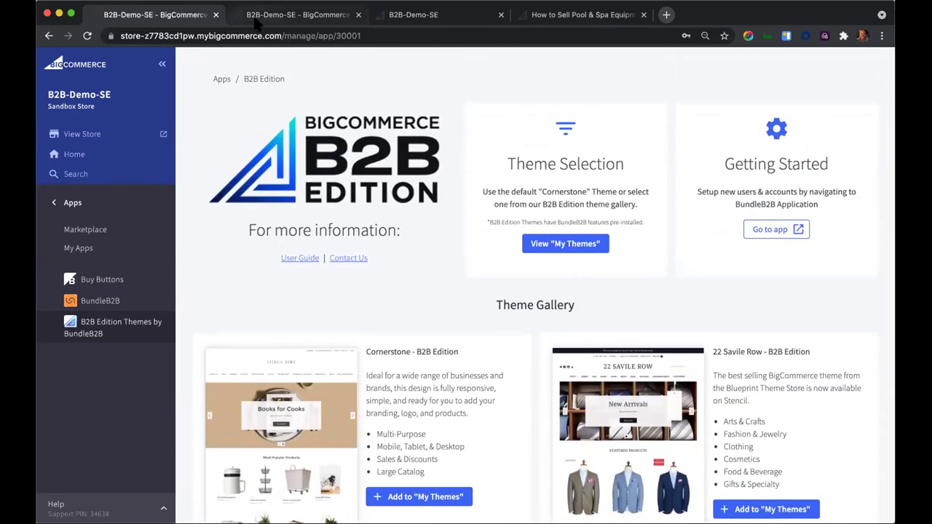
Switch to the B2B-Demo-SE storefront and look over its home page banner, account shortcuts and recently viewed products
click(291, 15)
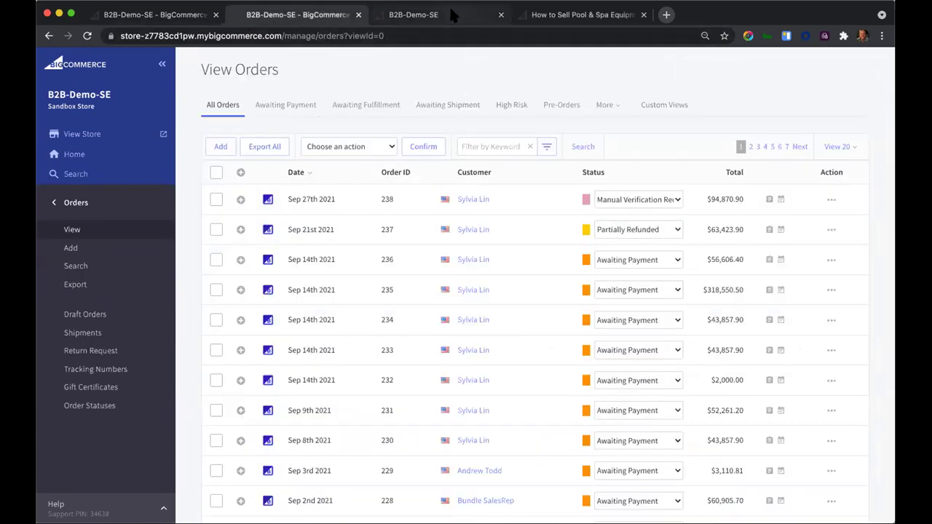
click(479, 8)
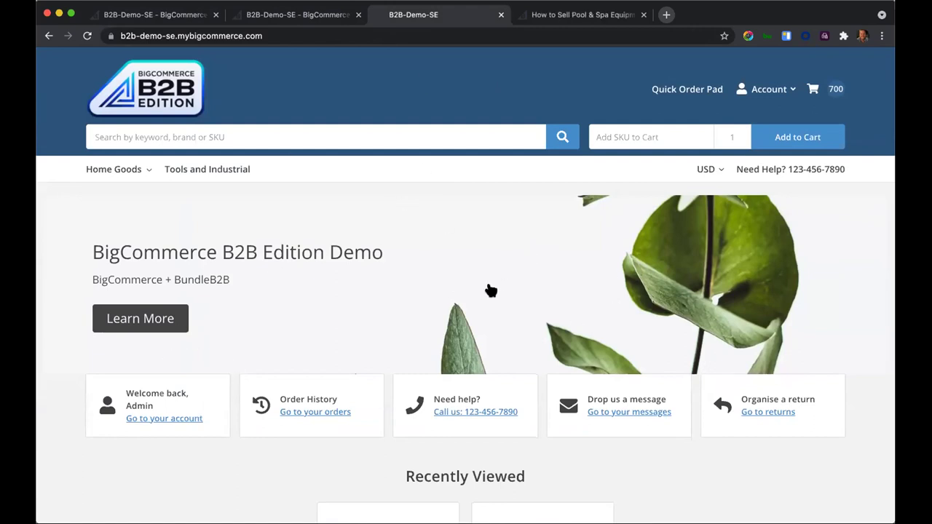
scroll(481, 310, down, 5)
scroll(744, 313, down, 6)
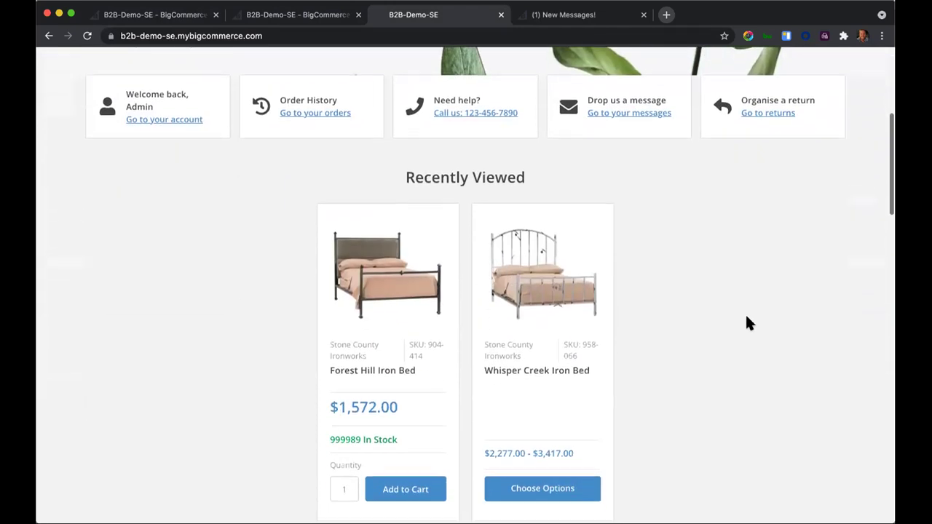
Look over the storefront's featured and most popular products, and open the Forest Hill Iron Bed product page
scroll(740, 320, down, 6)
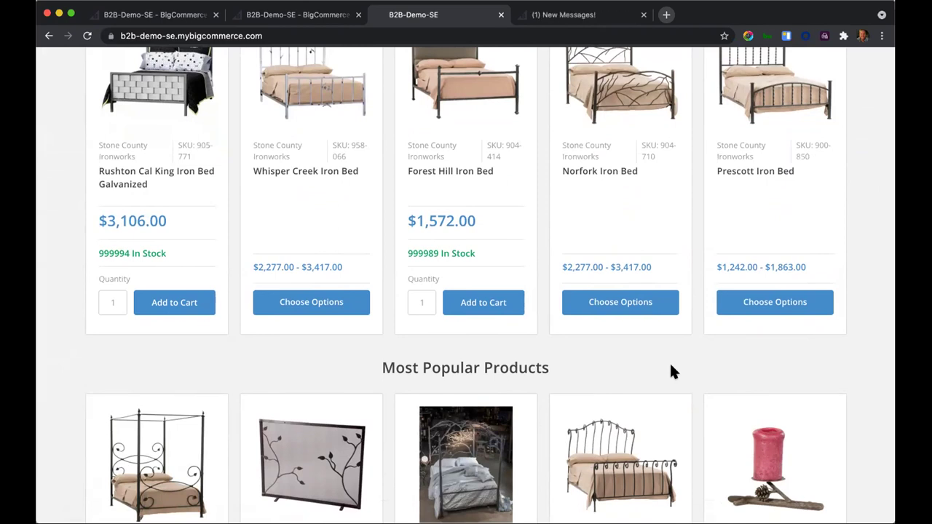
scroll(669, 361, up, 3)
mouse_move(613, 264)
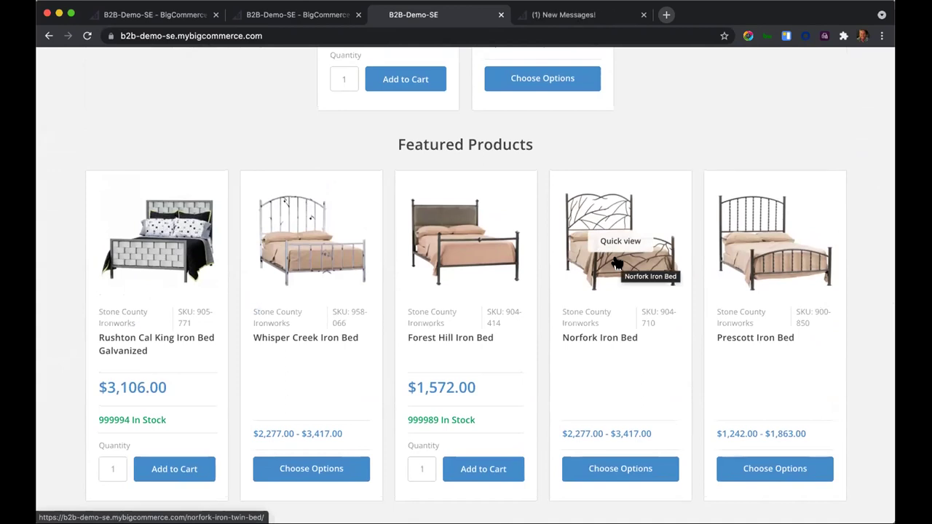
mouse_move(473, 291)
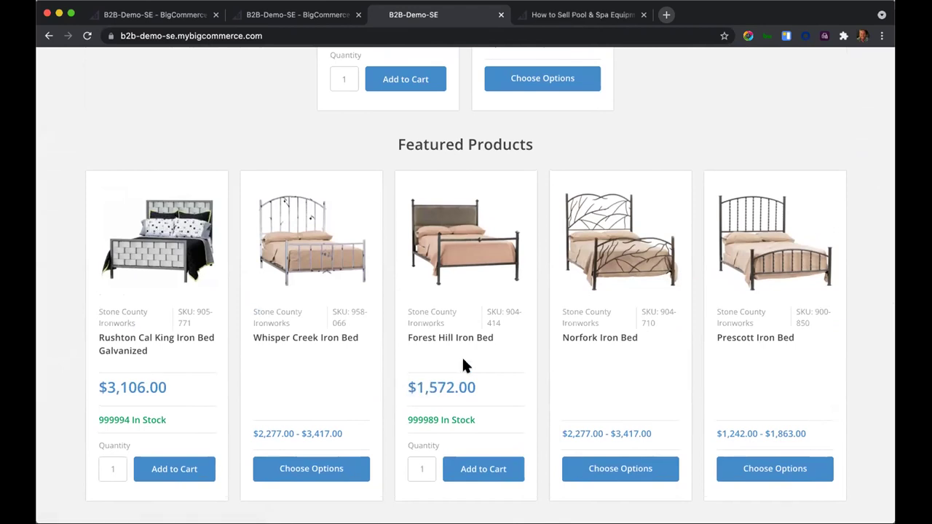
click(460, 287)
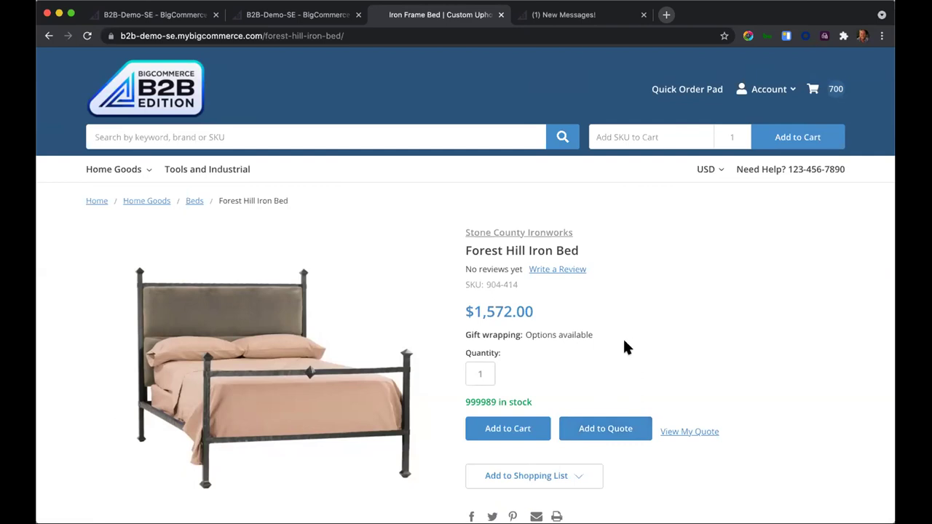
Set the Forest Hill Iron Bed quantity to 150 and add it to the quote
double_click(486, 372)
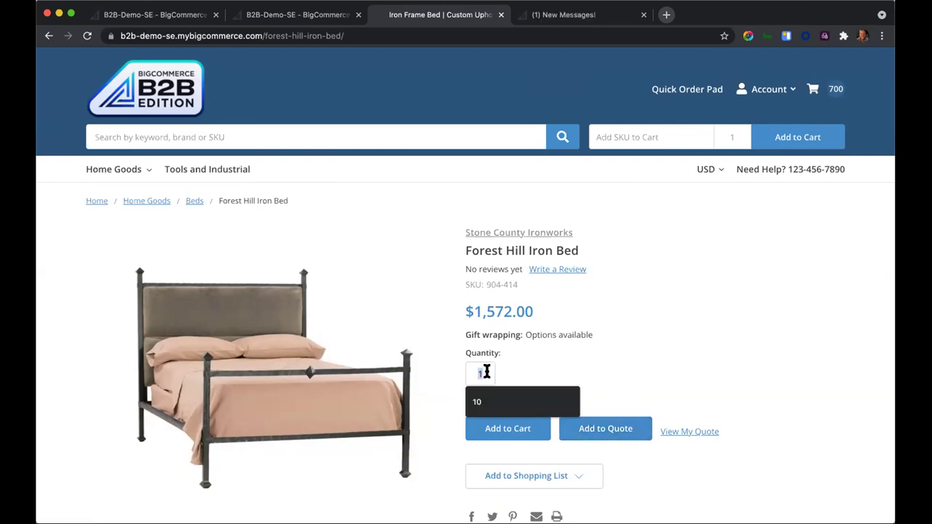
text(150)
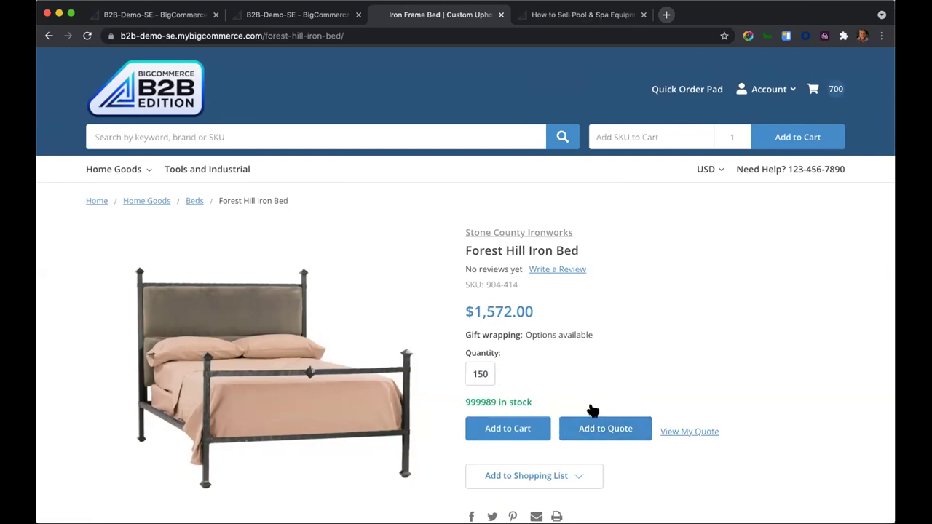
click(593, 428)
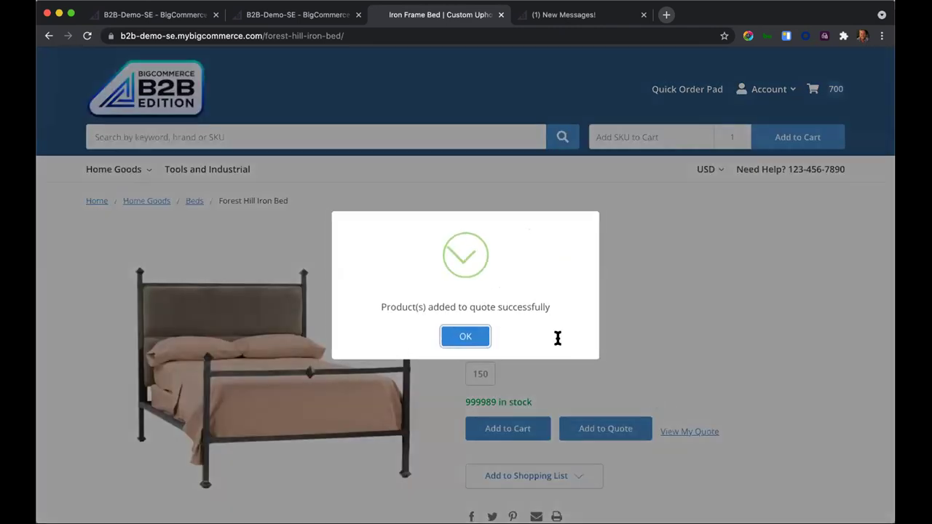
click(469, 336)
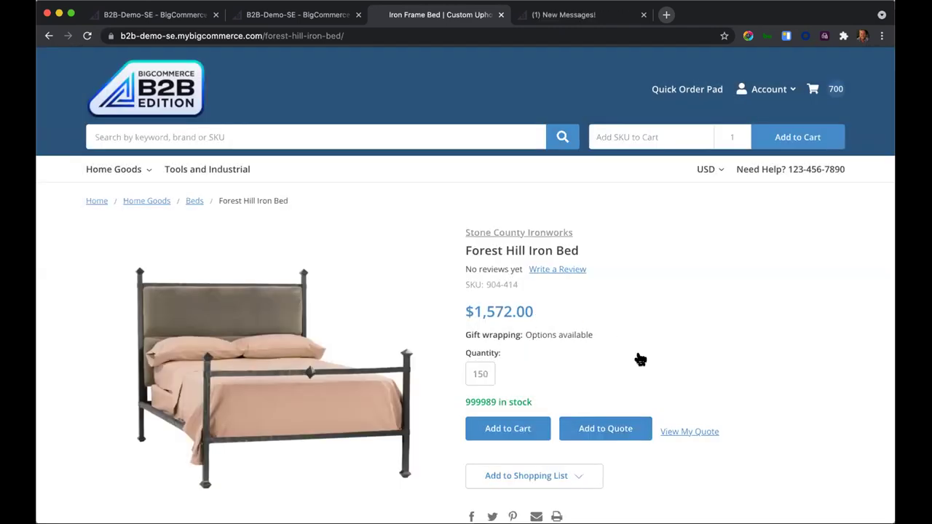
Open the current quote request and save the first listed address as its shipping address
click(689, 431)
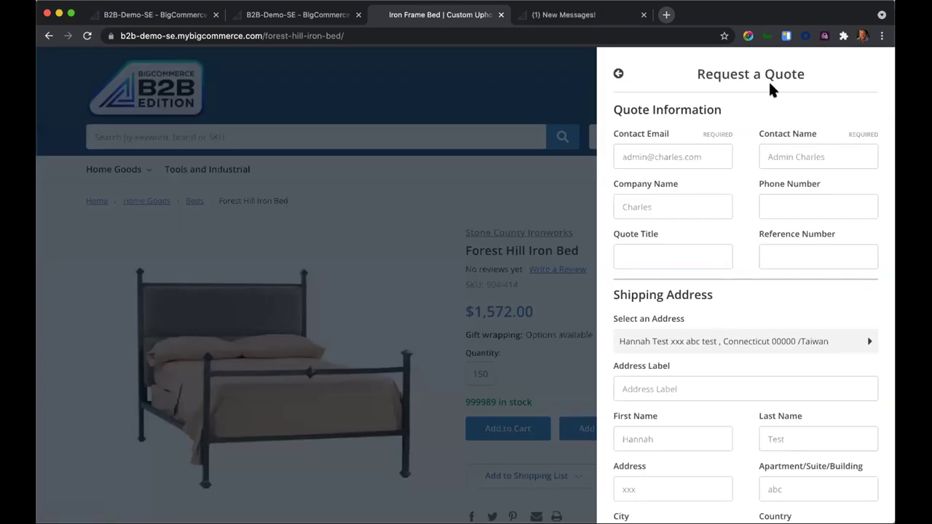
scroll(754, 192, down, 1)
scroll(765, 94, up, 1)
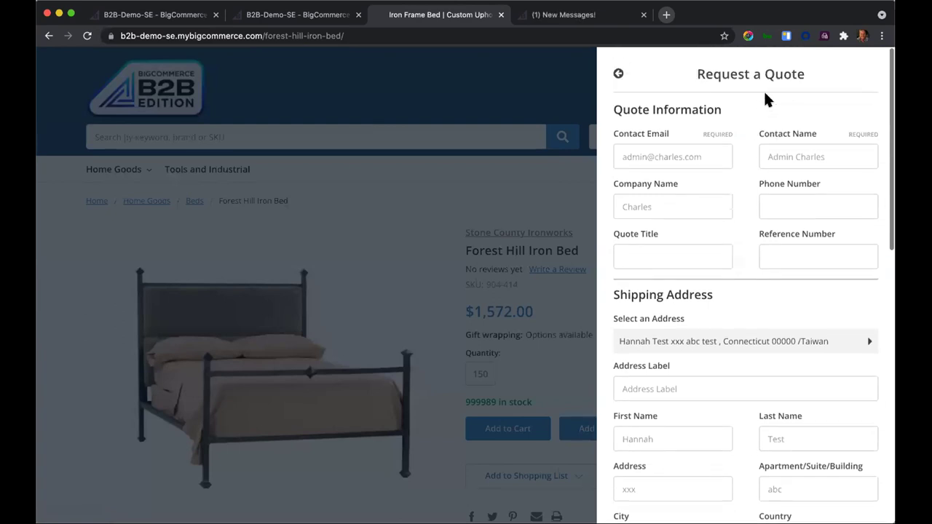
scroll(738, 256, down, 3)
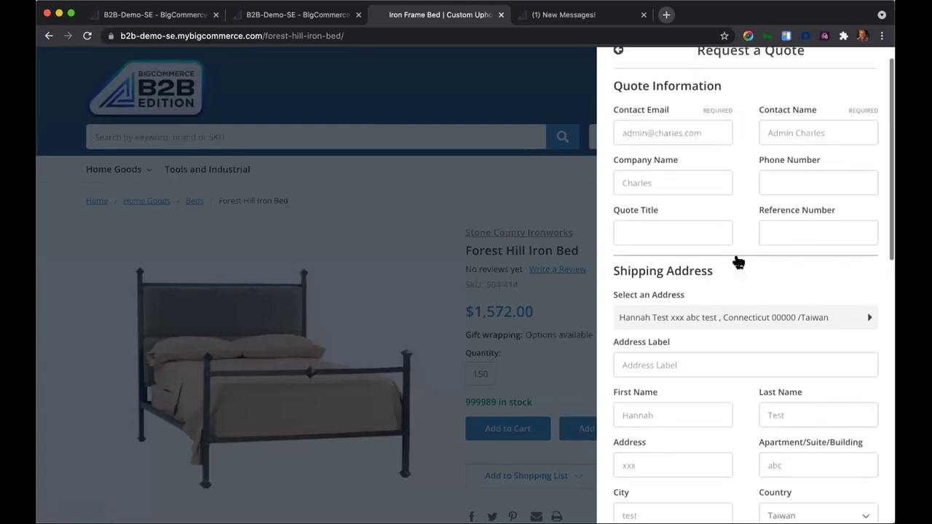
click(745, 231)
scroll(738, 203, up, 3)
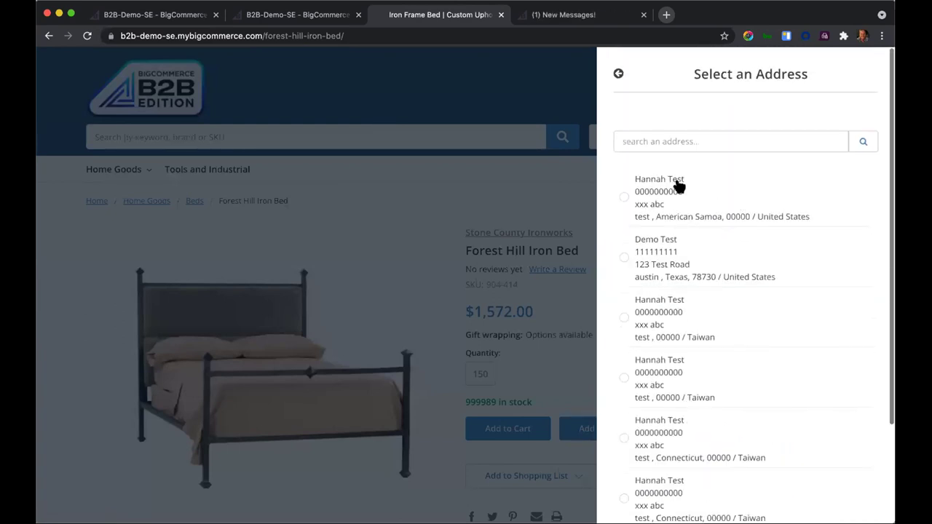
click(623, 195)
scroll(761, 335, down, 3)
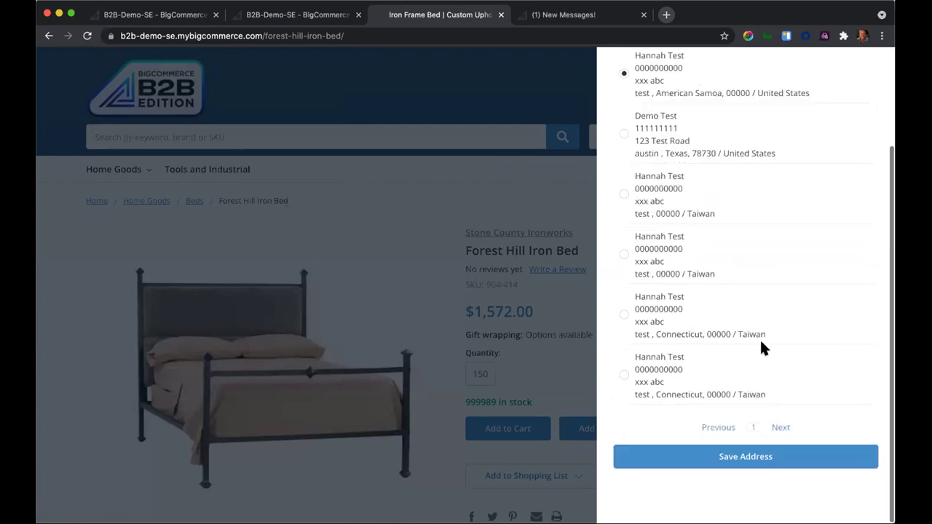
click(738, 460)
Set the Queen-size Whisper Creek Iron Bed quantity to 150, submit the quote request and close it
scroll(767, 334, down, 10)
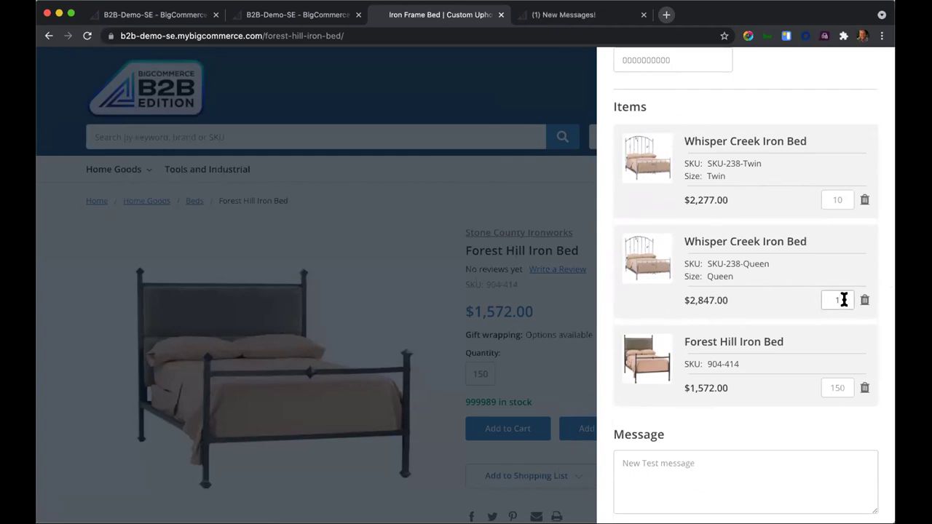
text(50)
click(834, 199)
scroll(778, 327, down, 1)
scroll(779, 327, down, 1)
click(712, 423)
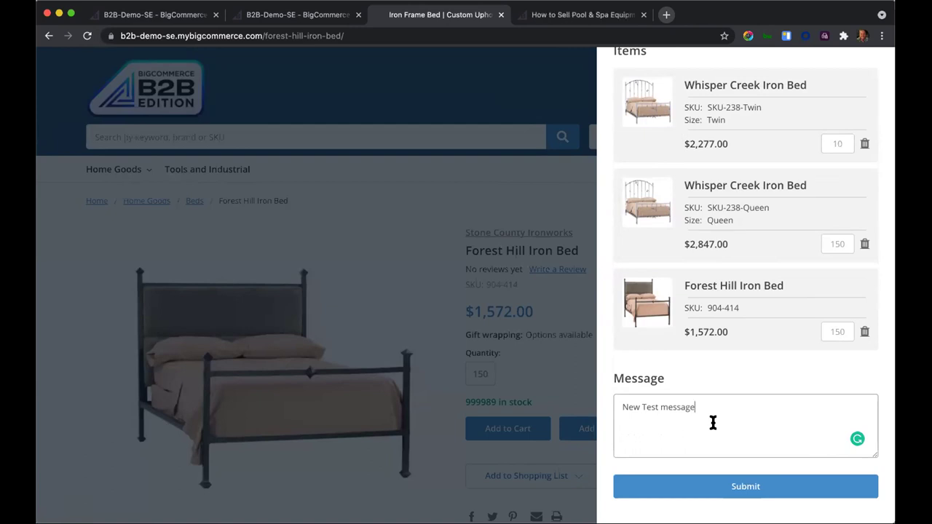
click(755, 480)
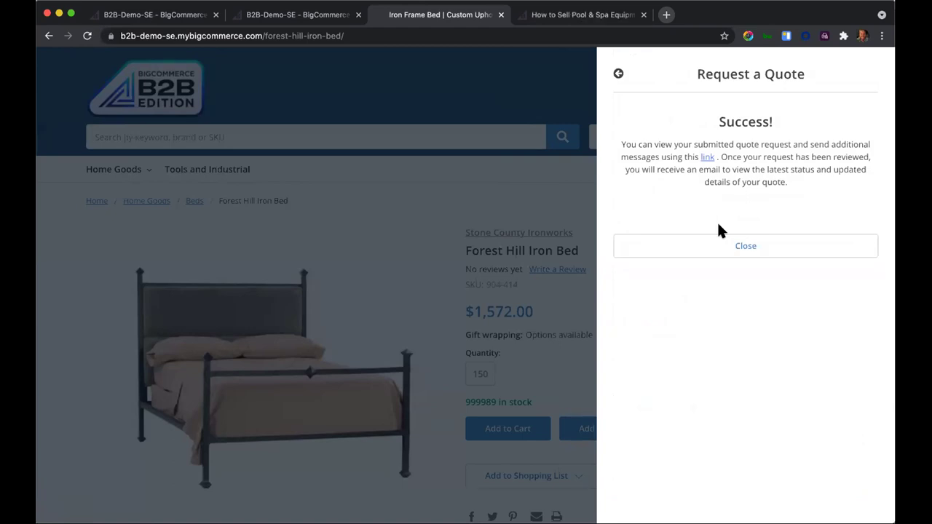
click(617, 75)
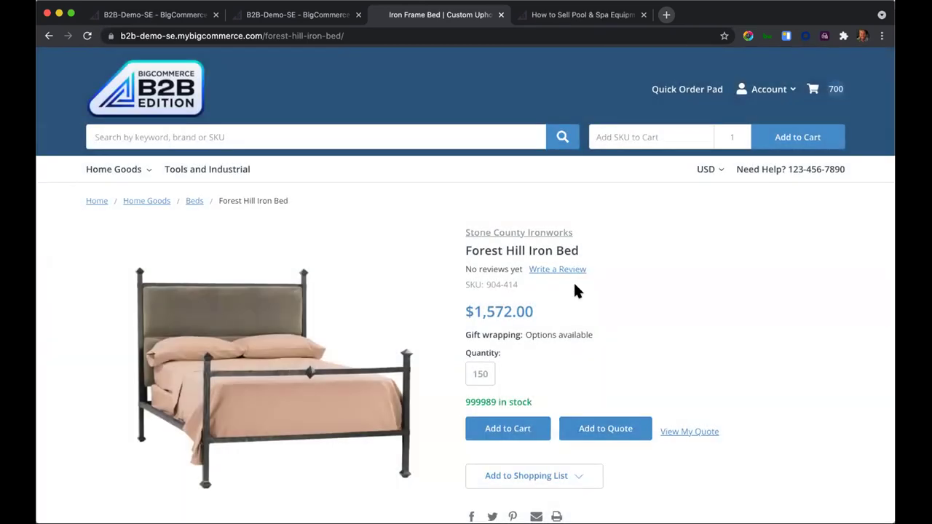
Open the Quick Order Pad and examine its CSV upload area and the SKU and quantity entry rows
scroll(573, 280, down, 2)
scroll(572, 280, up, 2)
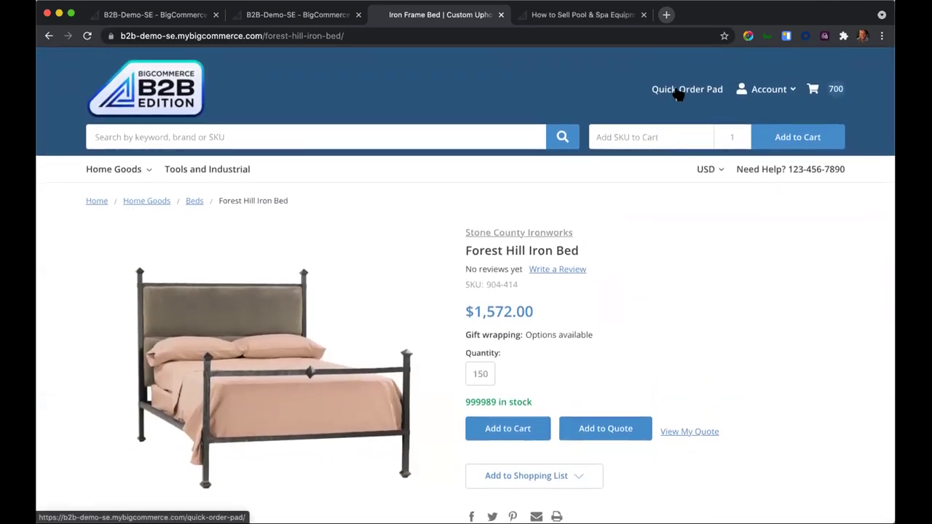
click(674, 92)
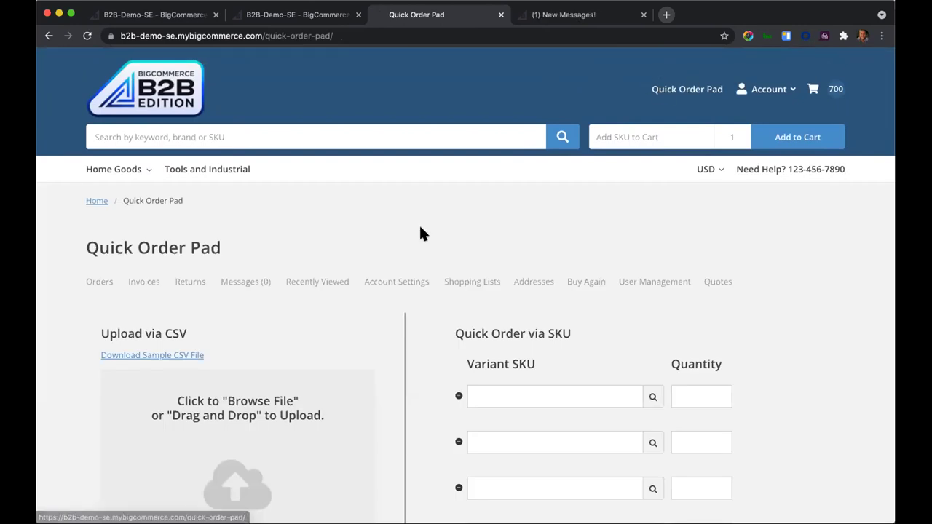
scroll(421, 233, down, 3)
scroll(422, 233, up, 1)
scroll(422, 233, down, 1)
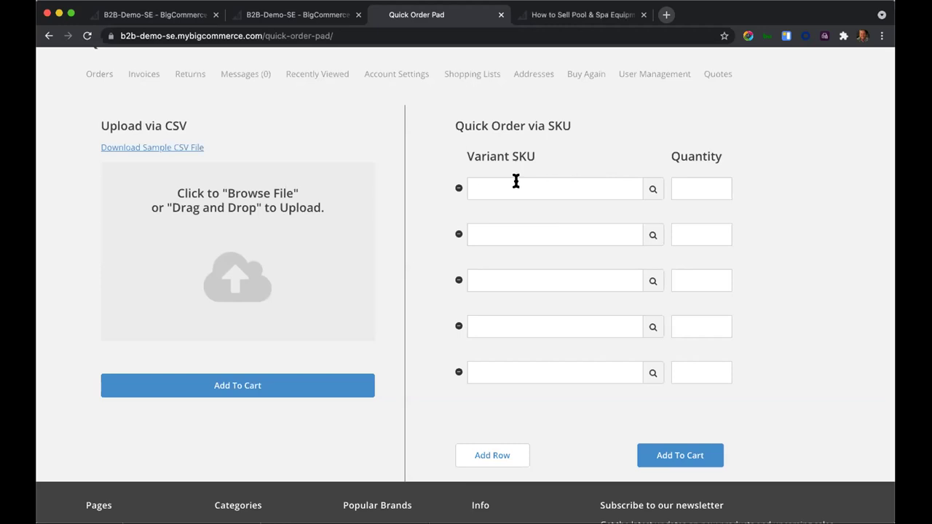
click(555, 188)
scroll(686, 463, down, 2)
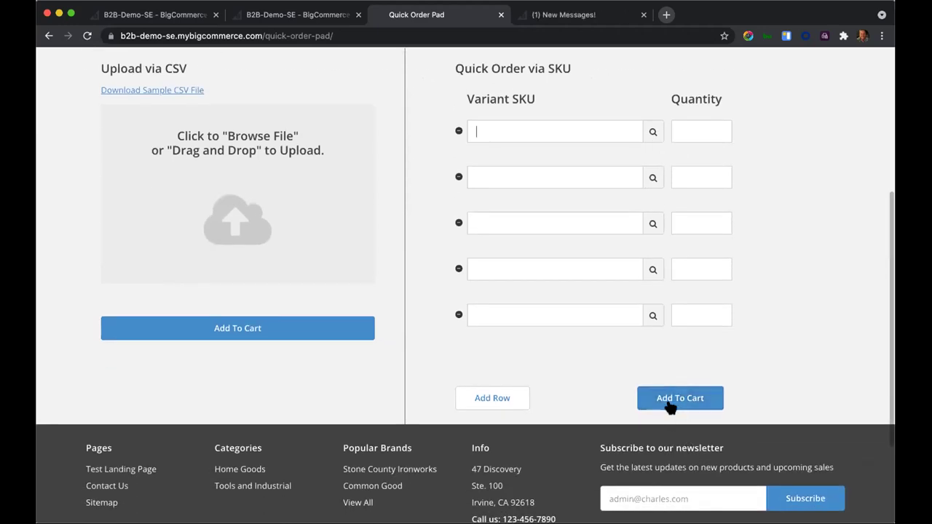
scroll(666, 393, up, 1)
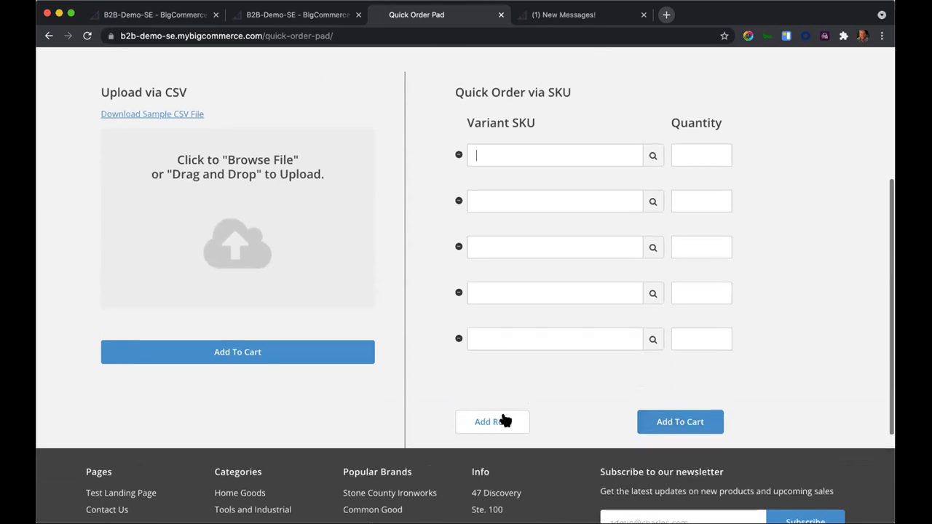
Add three rows to the SKU order form, and remove the last four rows
click(495, 422)
click(500, 470)
scroll(531, 442, down, 2)
scroll(529, 442, down, 1)
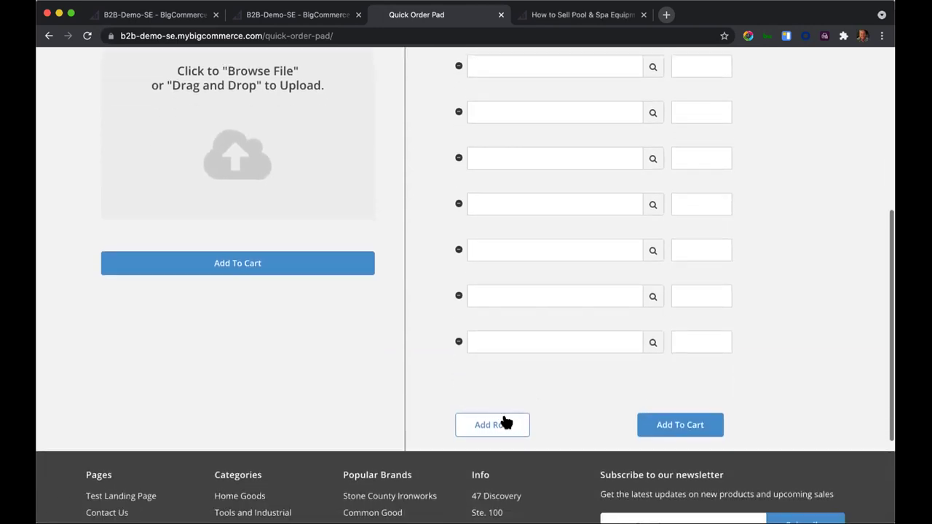
click(495, 424)
click(459, 386)
click(458, 346)
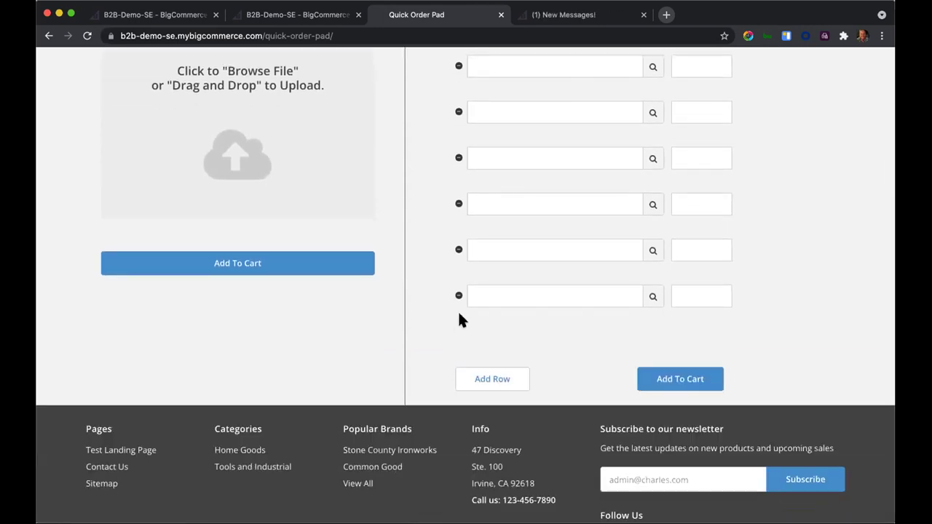
click(458, 255)
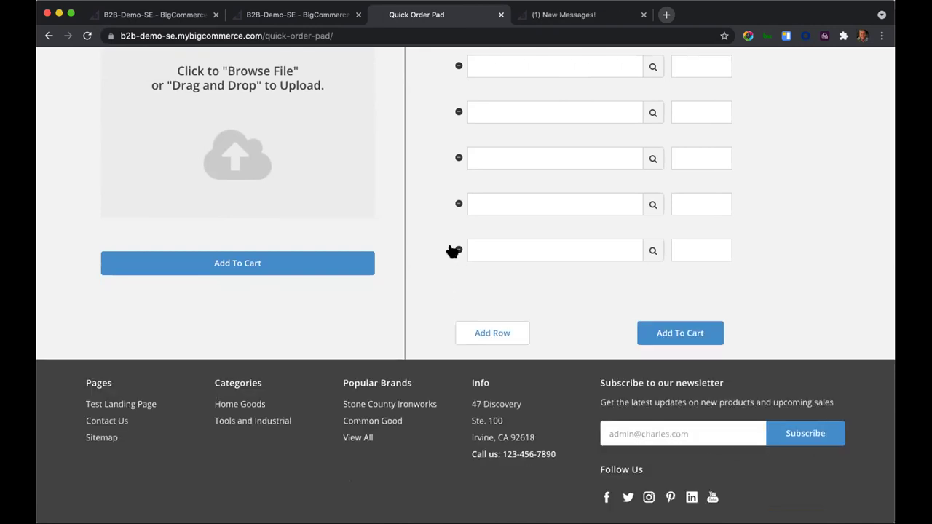
click(458, 249)
scroll(432, 260, up, 2)
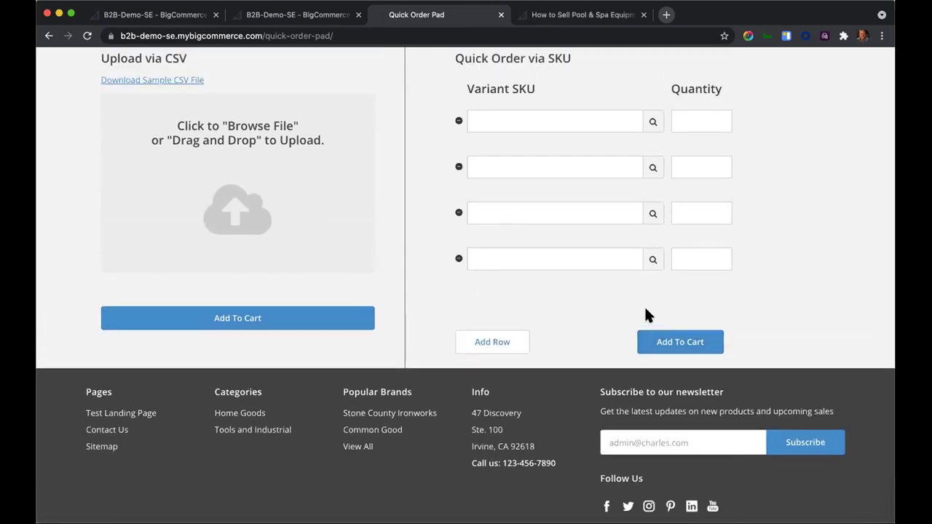
Examine the Quick Order Pad's sample CSV download link and the row of account links from Orders through Quotes
scroll(641, 291, up, 7)
scroll(708, 233, up, 3)
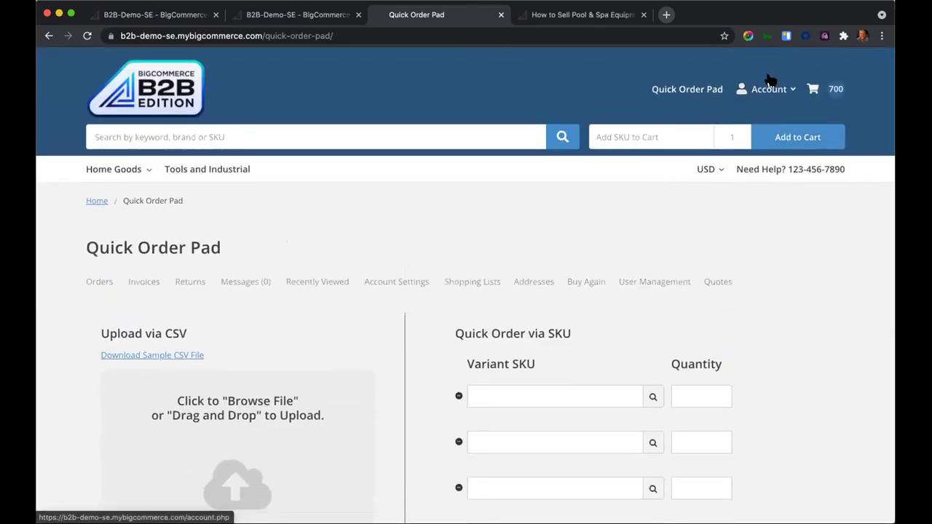
click(187, 363)
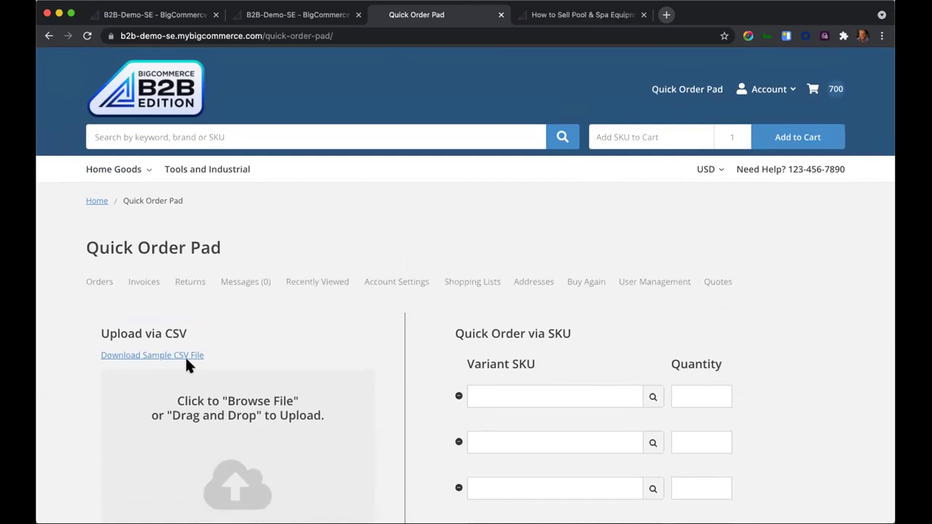
click(755, 85)
click(461, 214)
scroll(441, 354, down, 3)
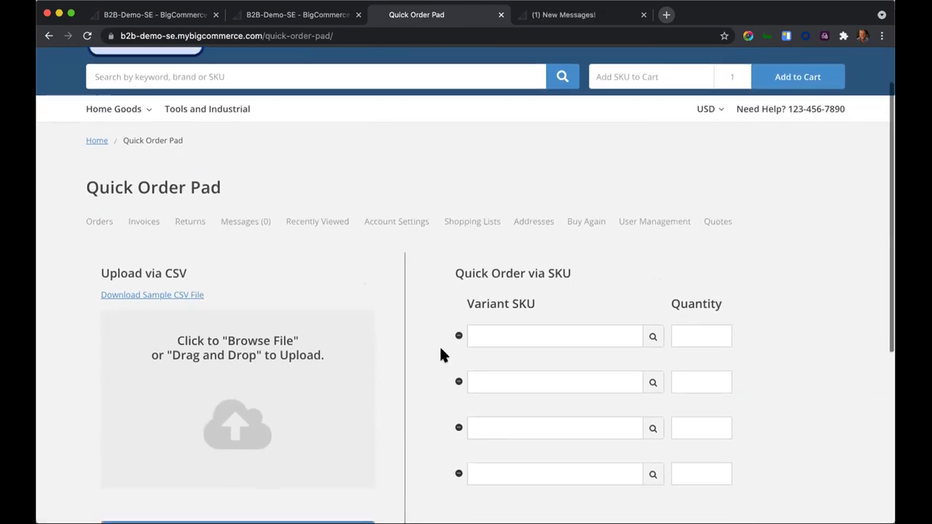
drag(79, 216, 735, 219)
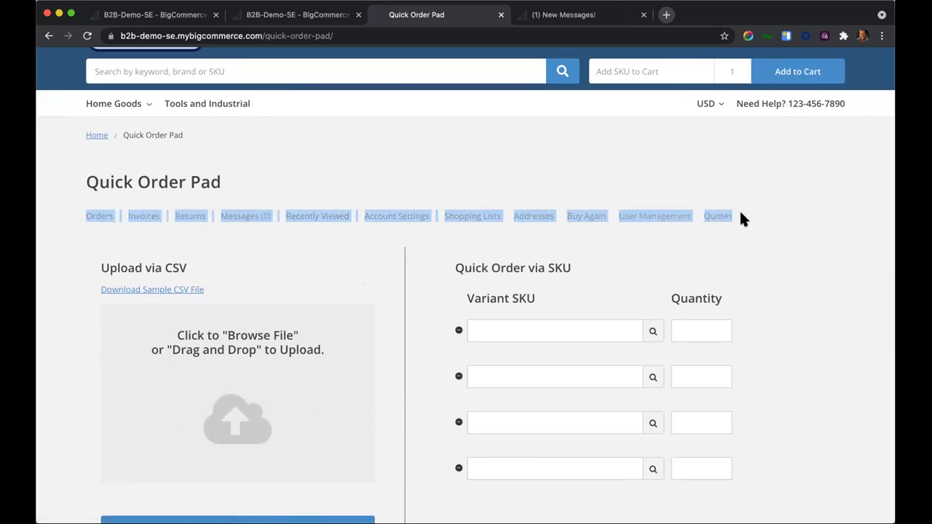
scroll(772, 219, up, 1)
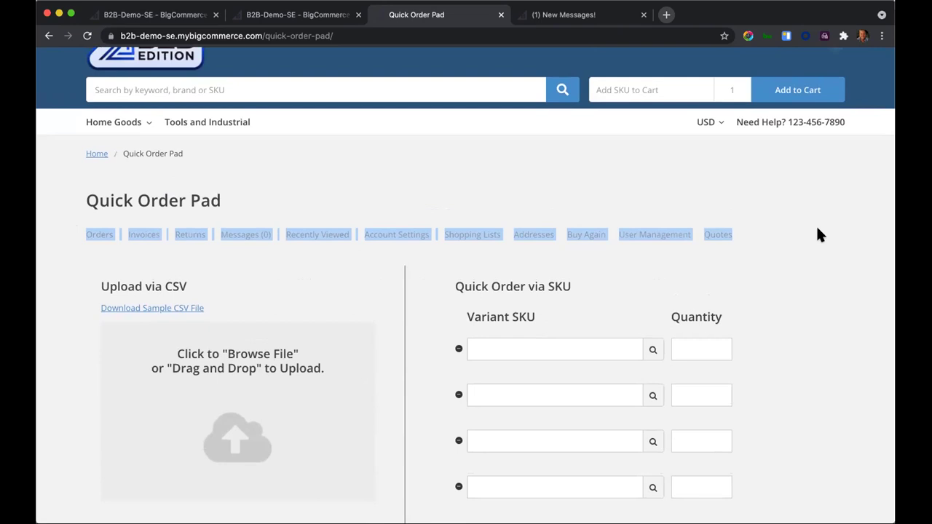
click(796, 253)
scroll(796, 254, up, 1)
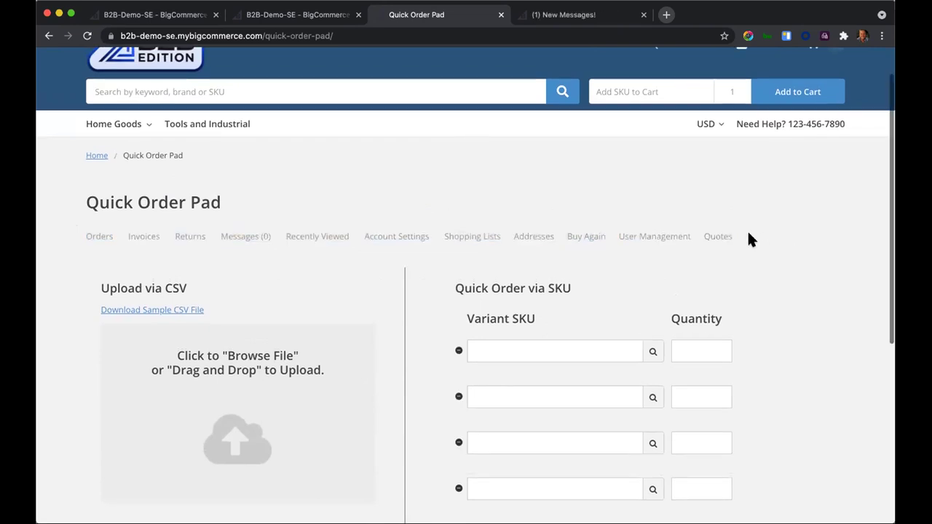
View the buyer's Orders page with its search, filters and date range, and return to the B2B Edition Themes app in the BigCommerce admin
click(90, 240)
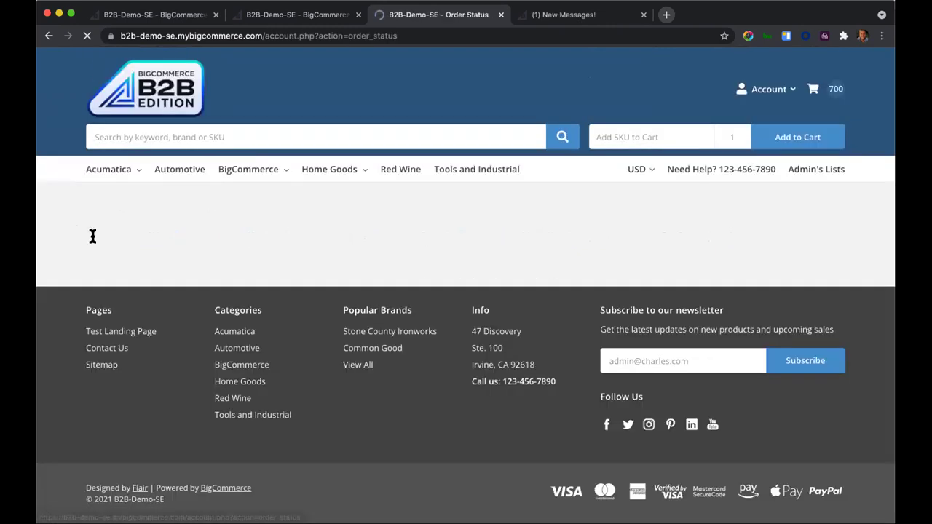
scroll(468, 342, down, 1)
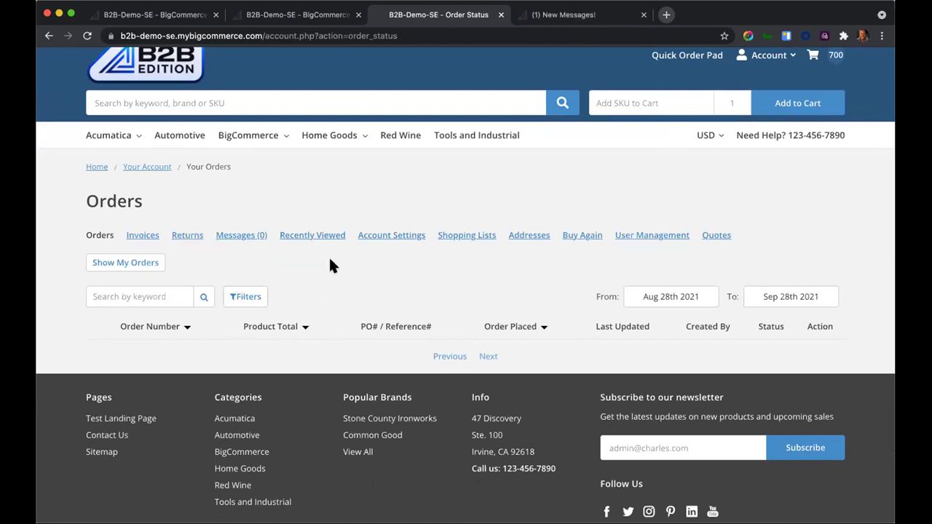
click(148, 14)
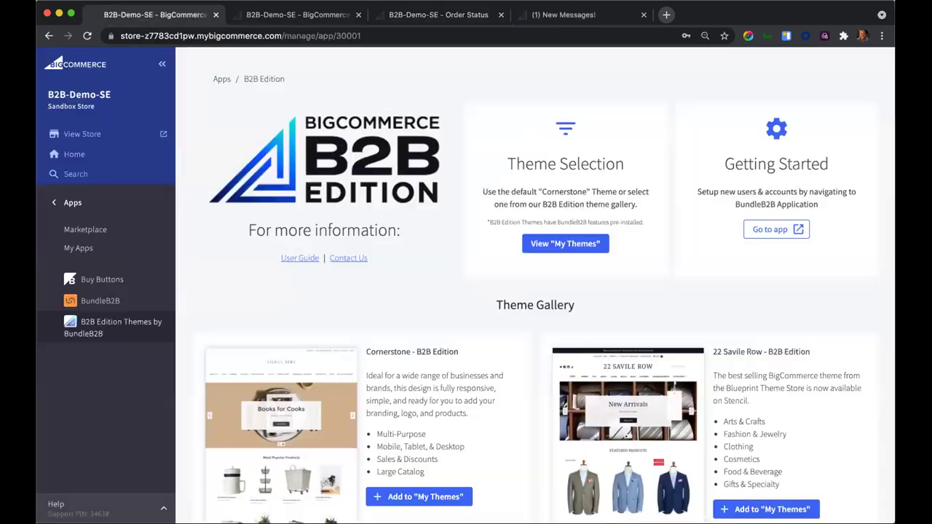
Log in to the storefront as the company's admin buyer from the store's customer list, and close the two surplus browser tabs
click(74, 154)
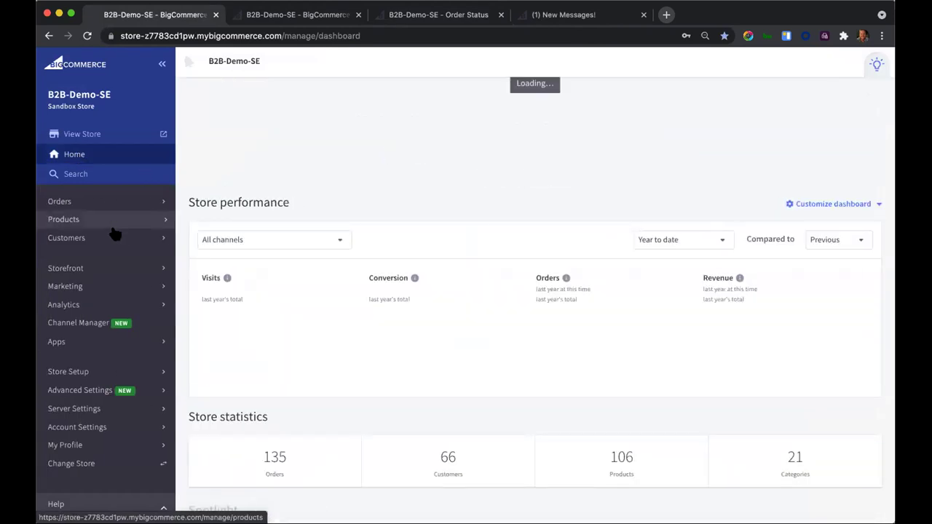
click(114, 238)
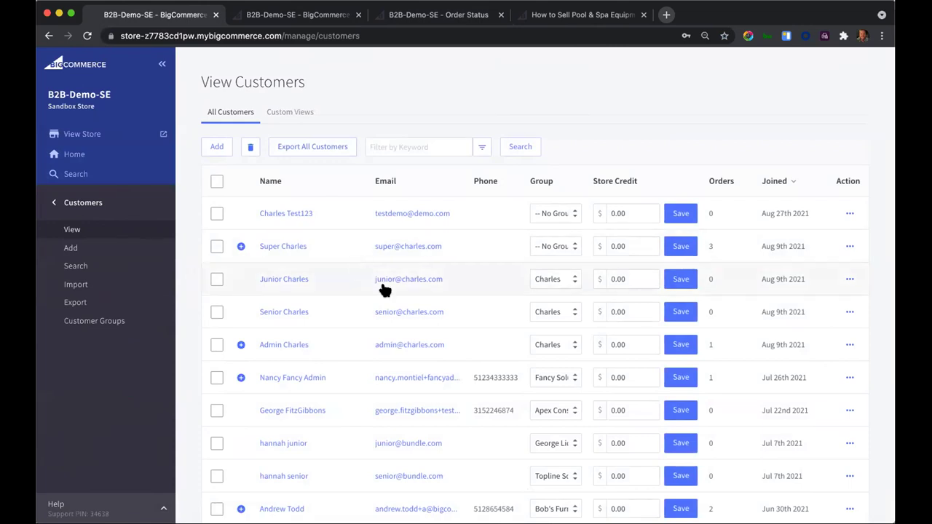
click(849, 346)
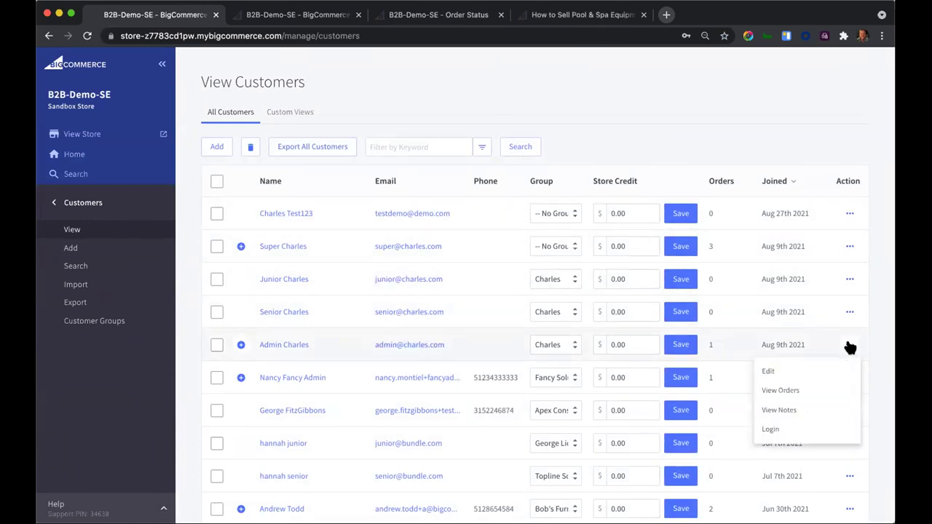
click(773, 431)
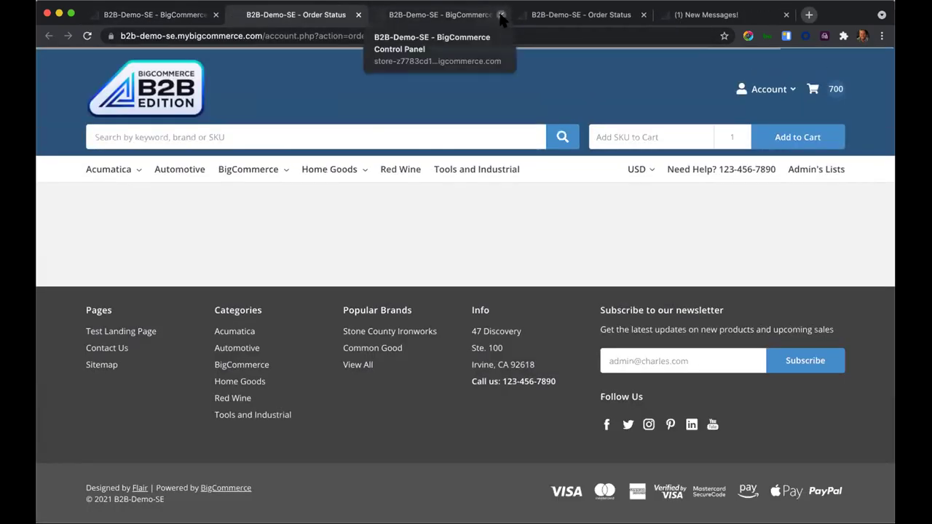
click(501, 14)
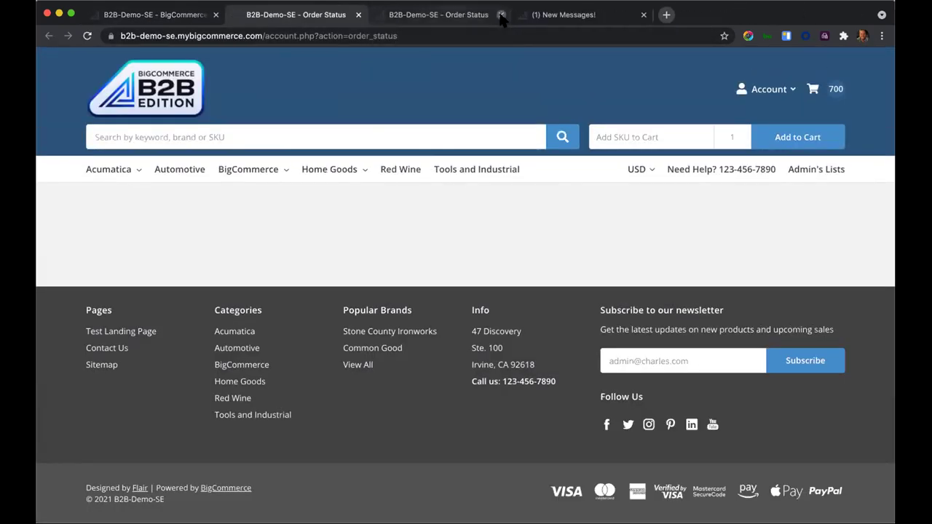
click(501, 15)
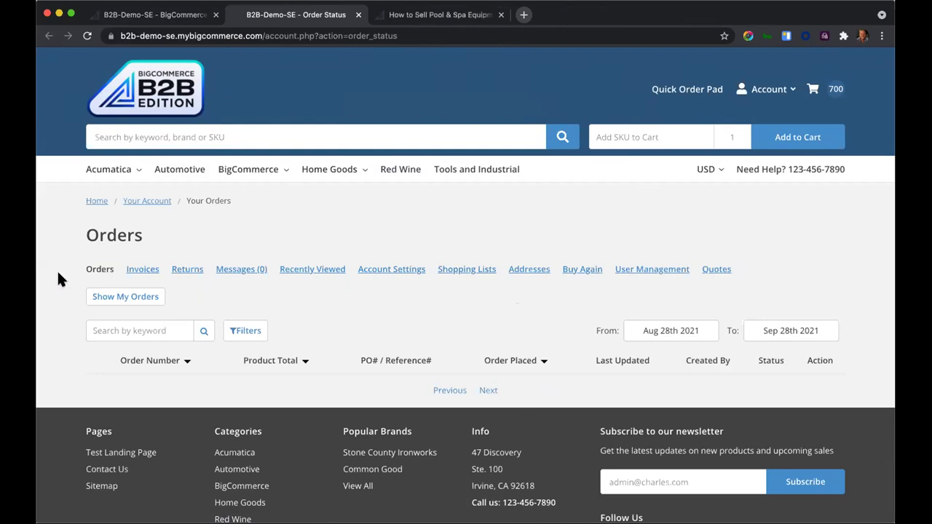
Open the buyer's Invoices page and view the details of the invoice dated Aug 27th 2021
click(134, 270)
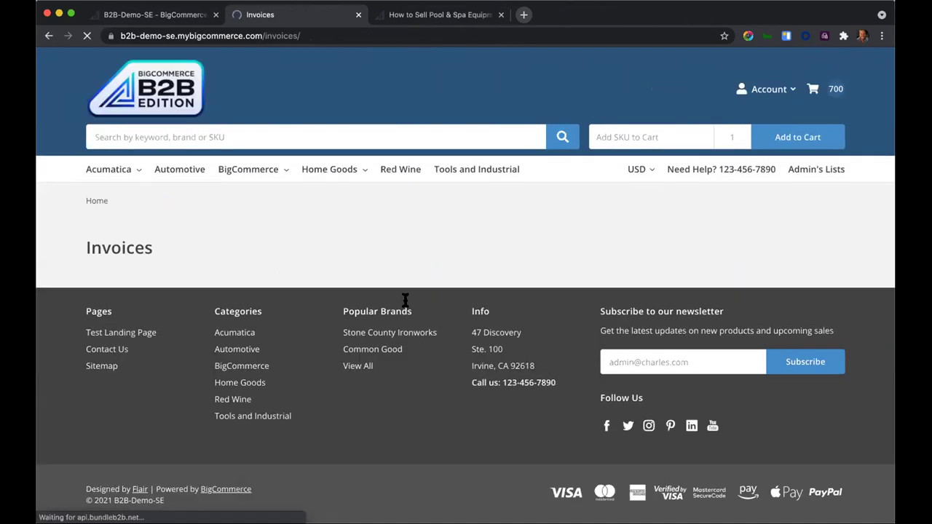
scroll(404, 303, down, 3)
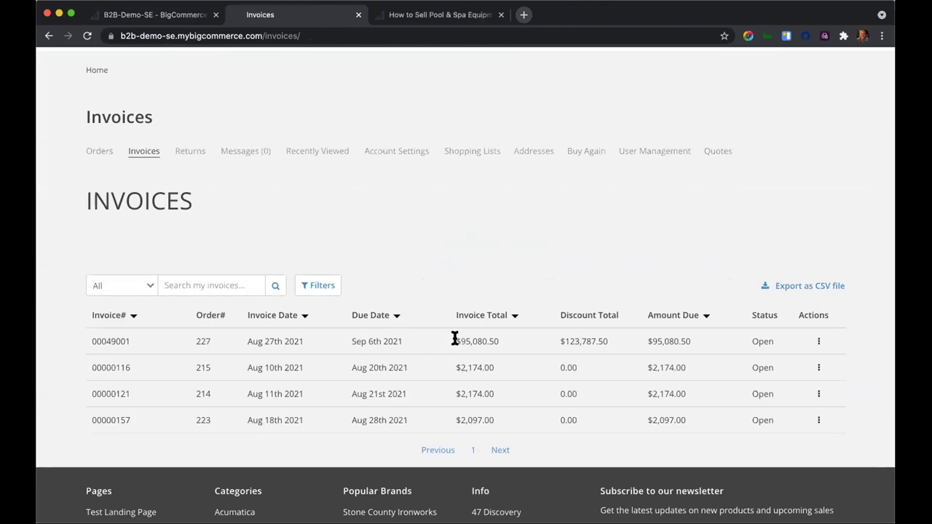
click(817, 341)
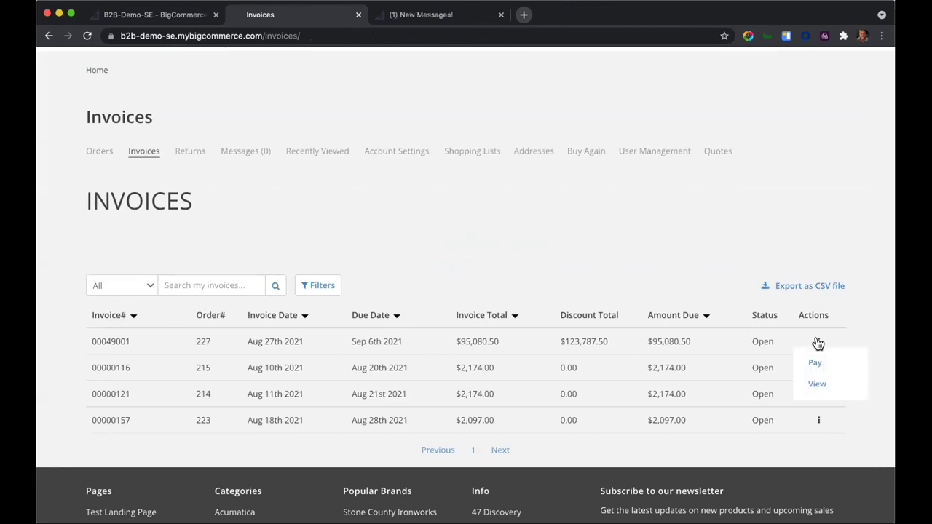
click(816, 386)
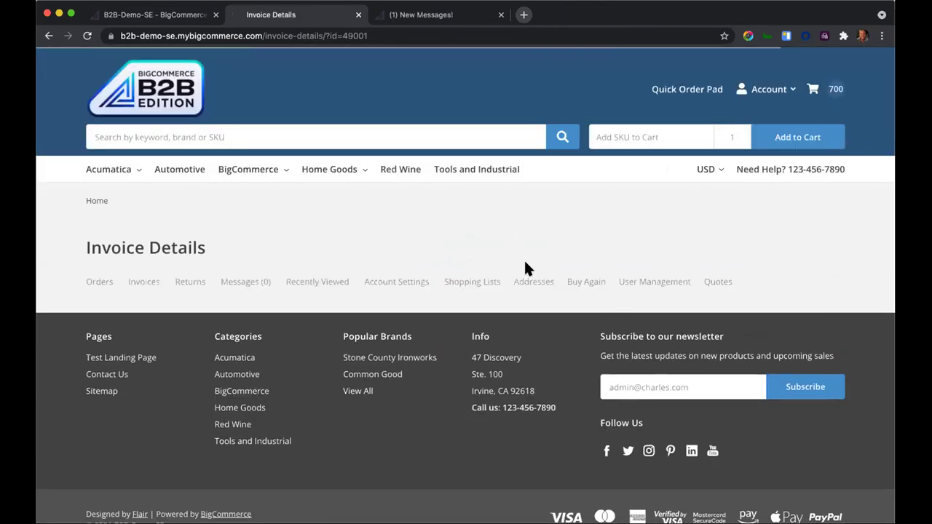
Examine the invoice's past-due notice, addresses, dates and totals, and line items
scroll(526, 259, down, 4)
scroll(524, 251, down, 2)
drag(638, 159, 483, 158)
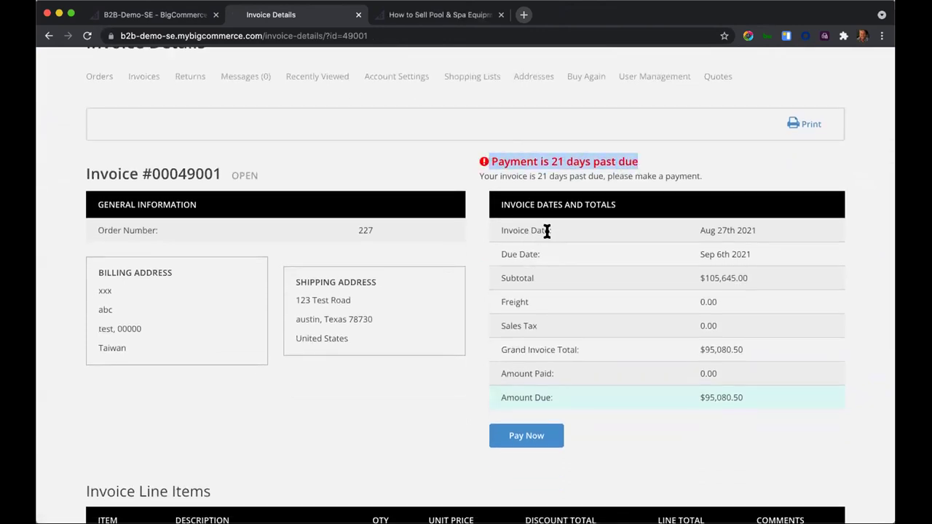
scroll(635, 276, down, 1)
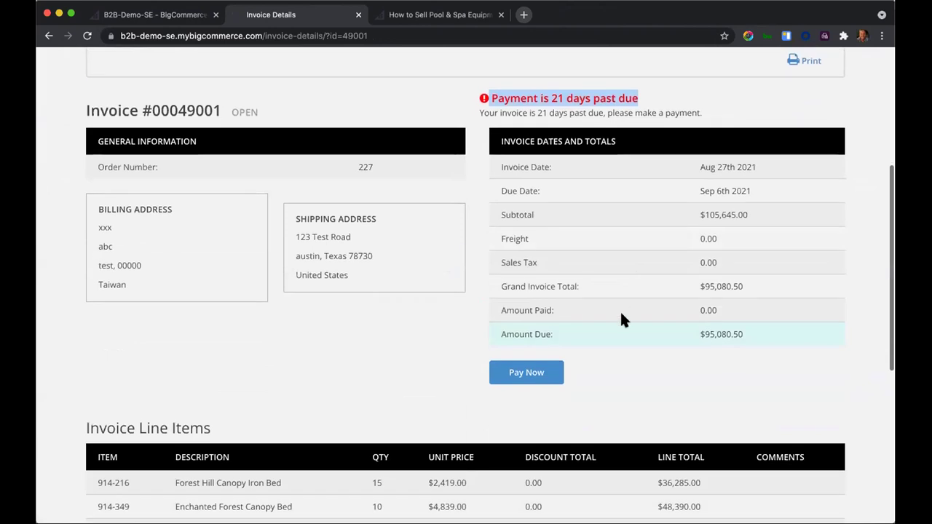
Open the online payment page for this invoice and examine the open invoices, amounts to pay and payment total
click(540, 376)
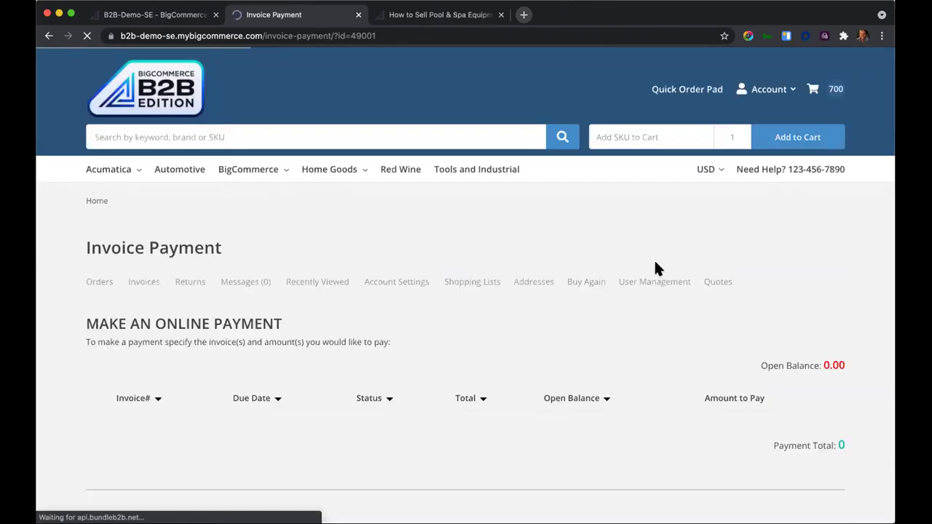
scroll(340, 354, down, 4)
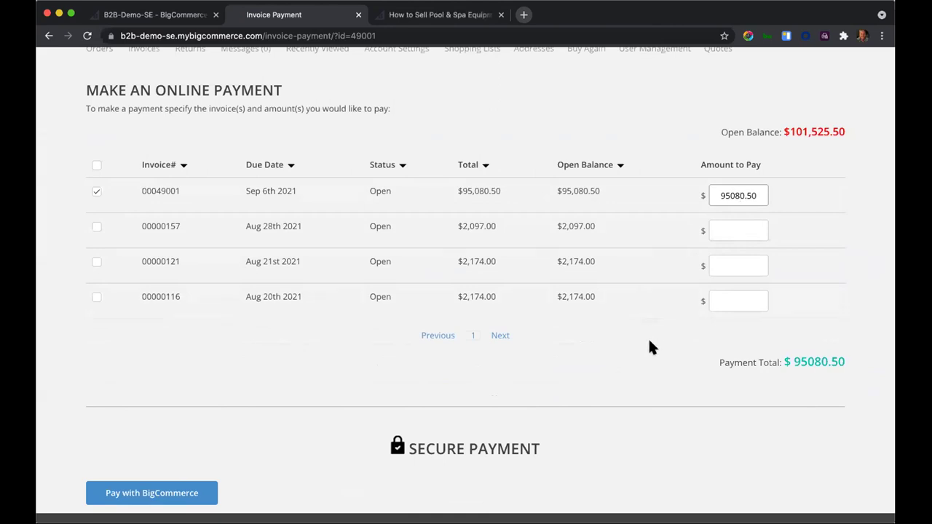
scroll(682, 359, down, 1)
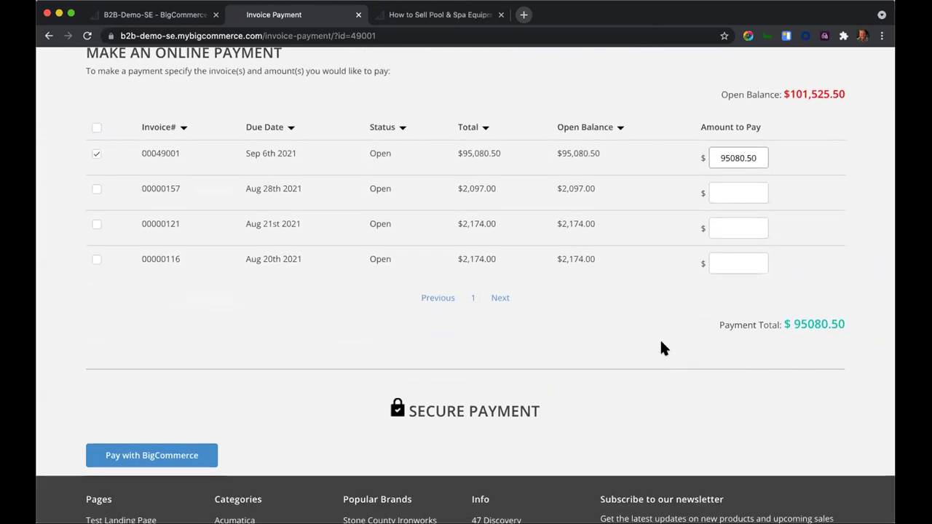
scroll(661, 342, down, 1)
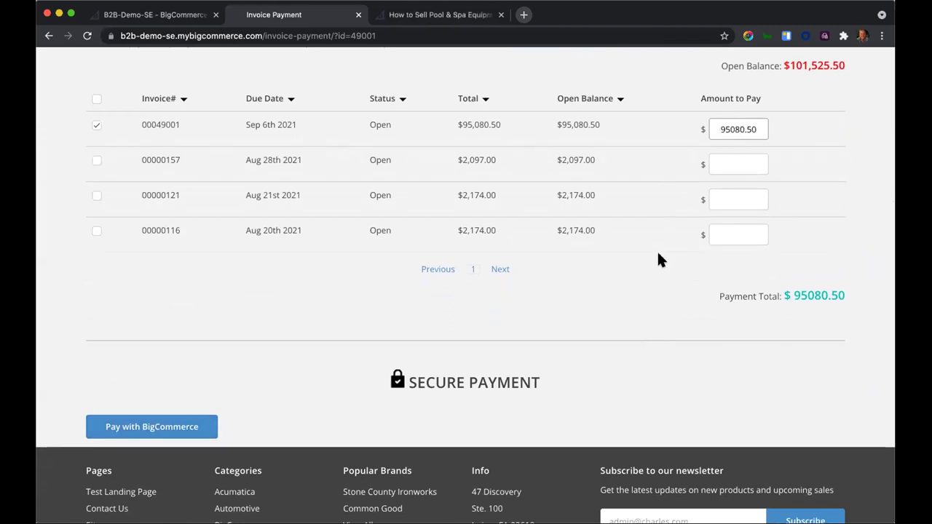
Choose to pay with BigCommerce and examine the secure payment details down to the memo and checkout option
click(143, 428)
scroll(340, 273, down, 2)
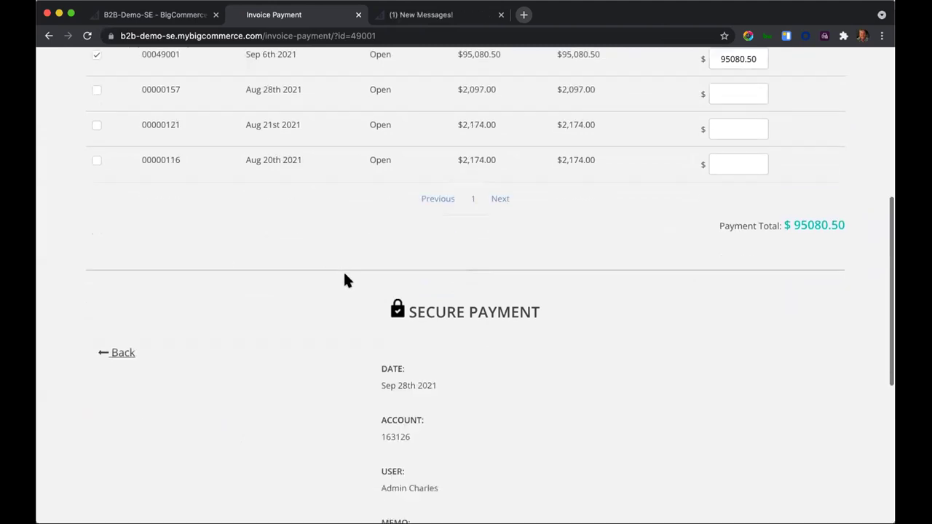
scroll(345, 281, down, 5)
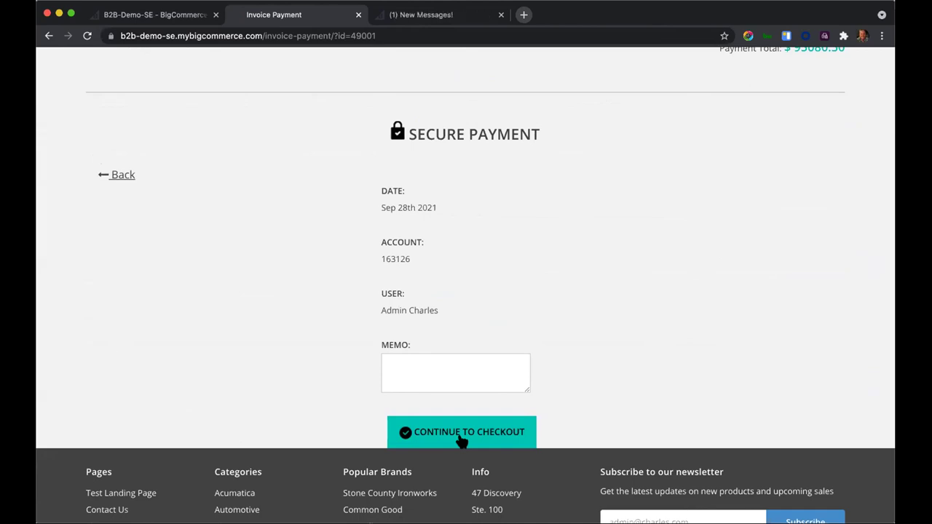
scroll(463, 309, up, 15)
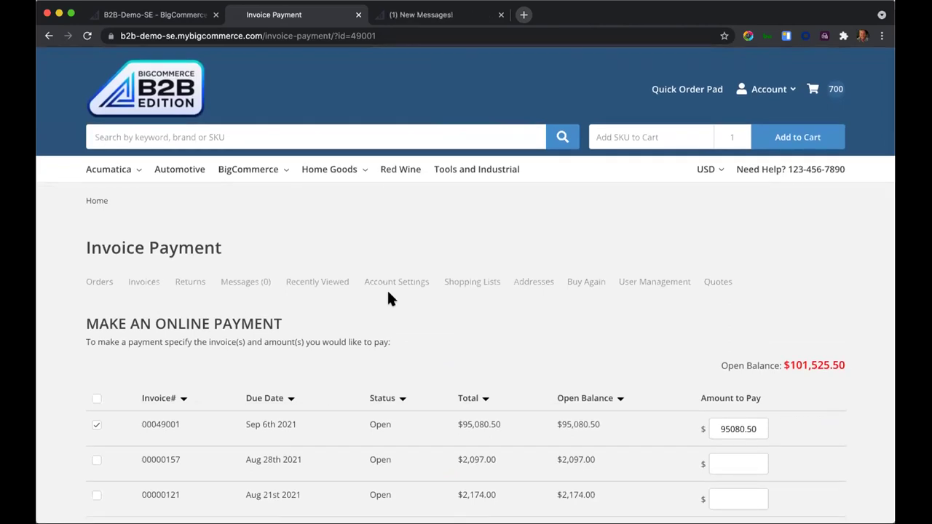
View the buyer's Recently Viewed items and look through the listed products
click(319, 280)
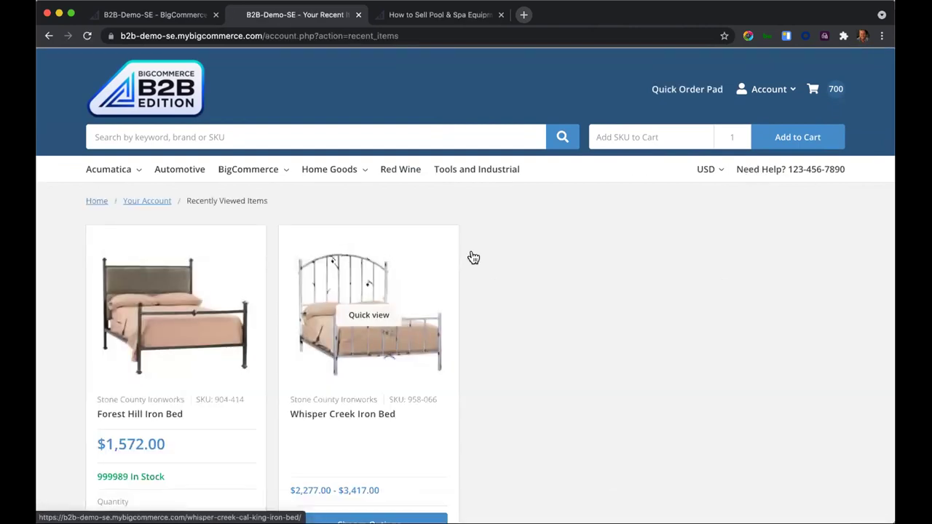
scroll(597, 299, down, 5)
scroll(595, 295, up, 5)
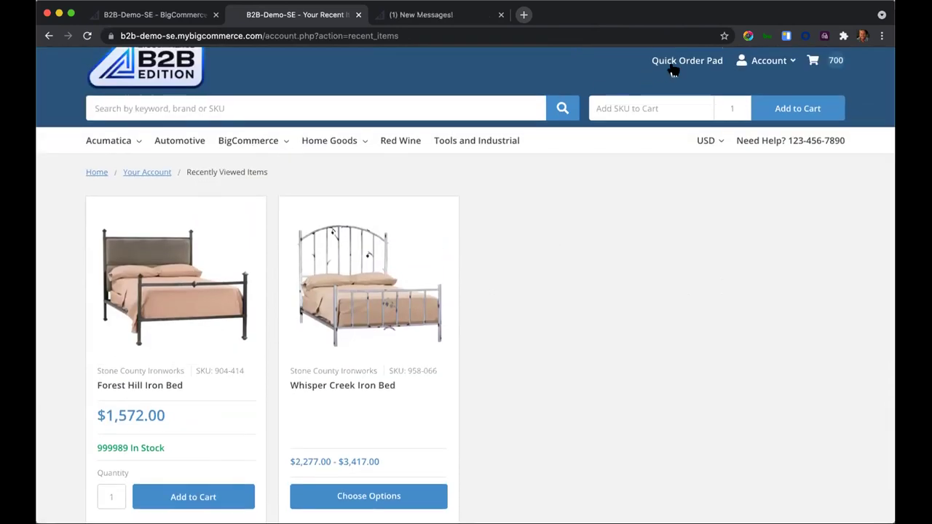
Open the buyer's Shopping Lists page, look over the lists, and open the list named Test1
click(764, 62)
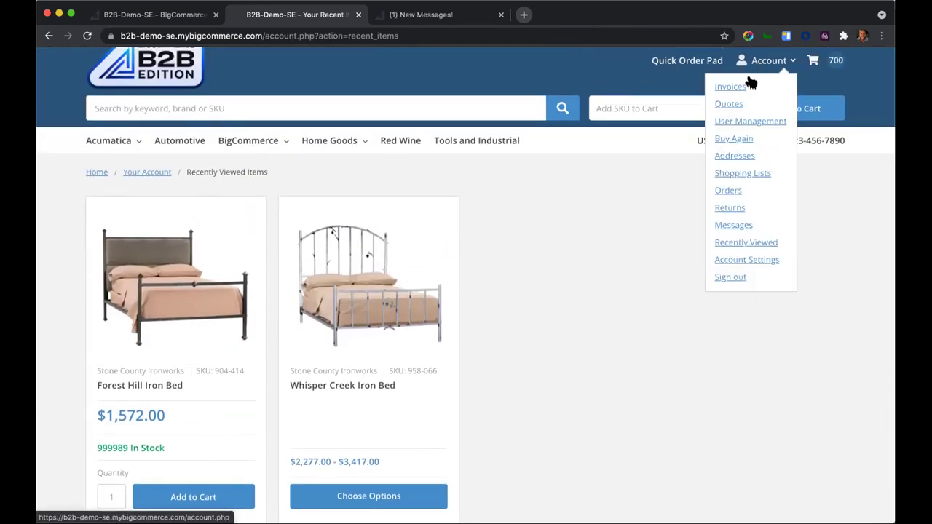
click(731, 173)
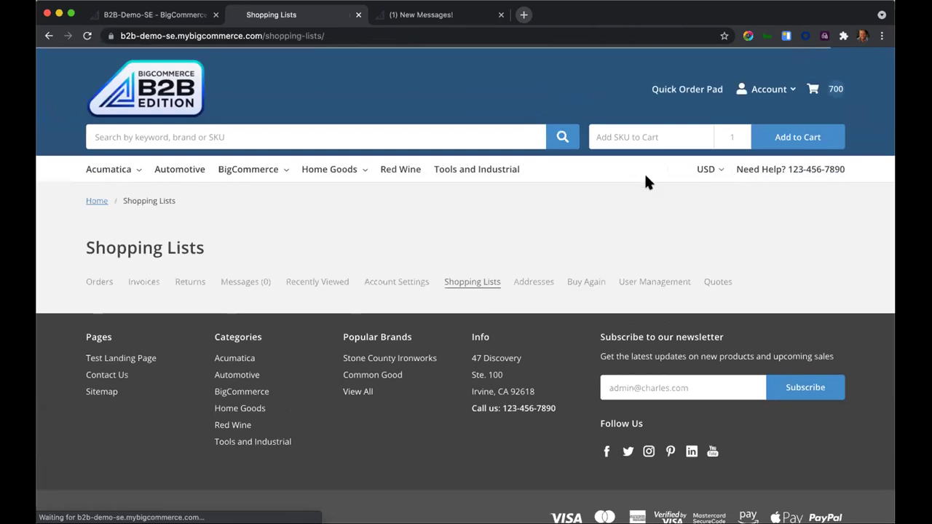
scroll(430, 194, down, 2)
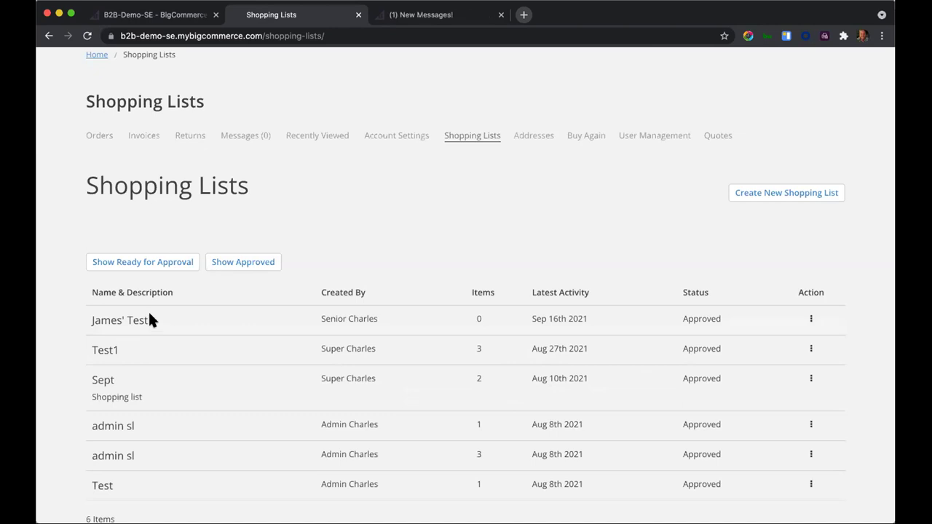
click(811, 348)
click(786, 369)
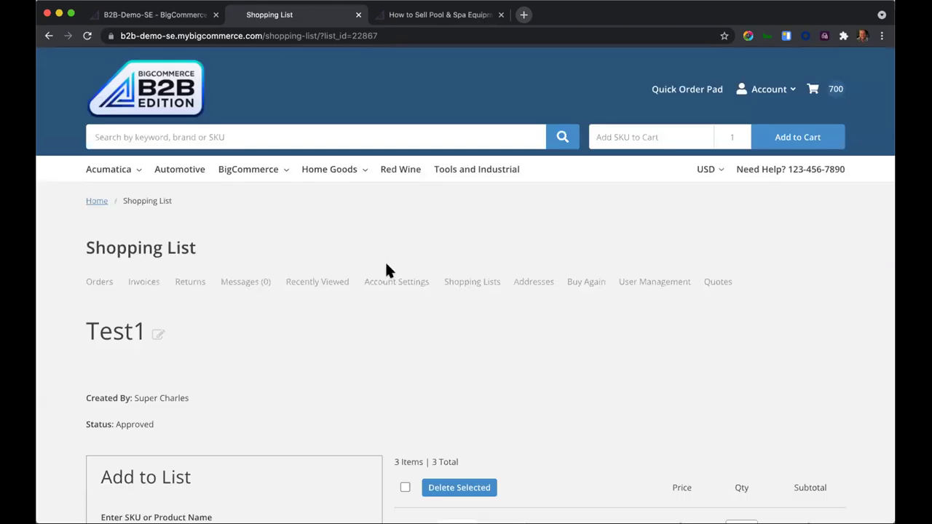
Examine the Test1 shopping list's products, quantities and totals, and its options for adding items by SKU, product name or file
scroll(385, 266, down, 5)
scroll(384, 266, down, 3)
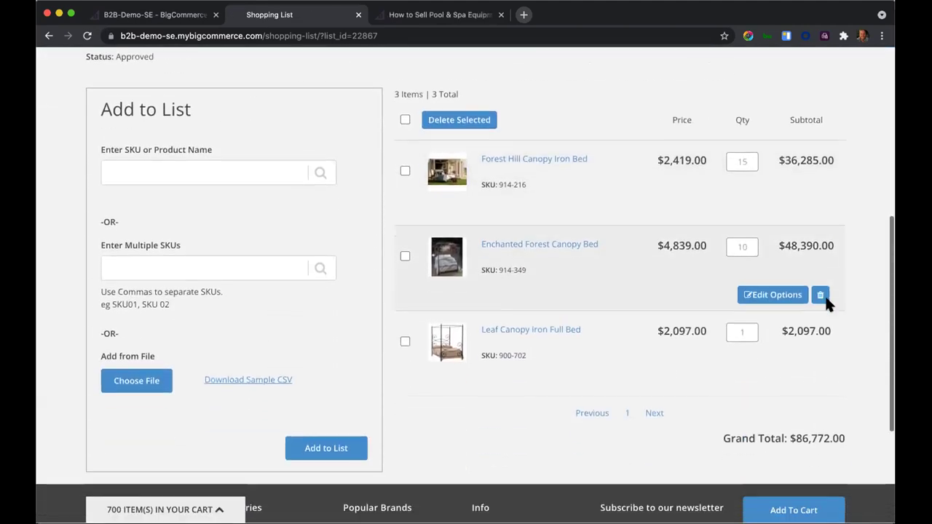
scroll(570, 280, down, 3)
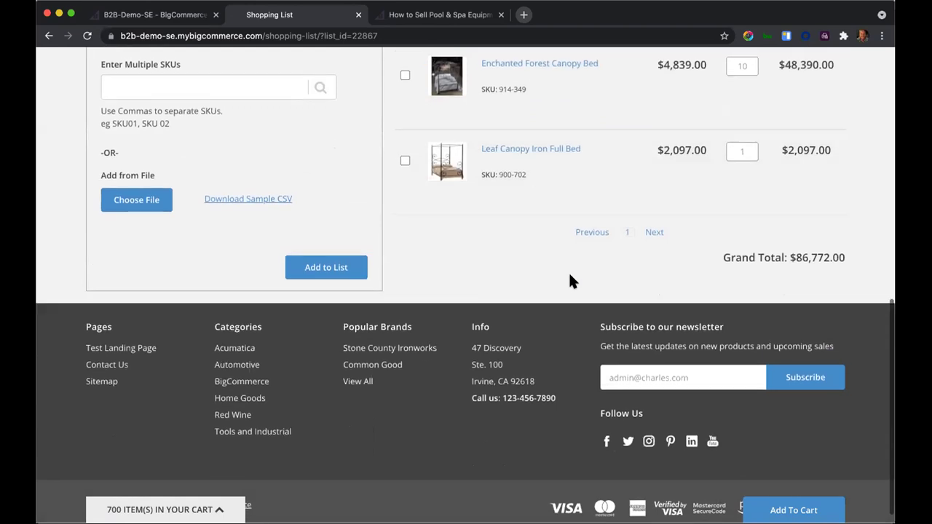
scroll(570, 278, up, 1)
scroll(545, 270, up, 2)
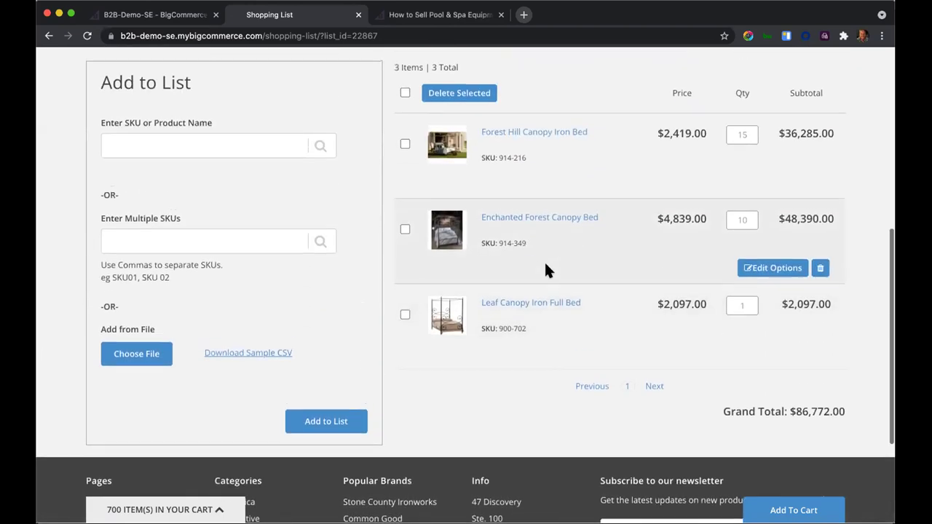
scroll(546, 270, up, 2)
scroll(545, 267, up, 2)
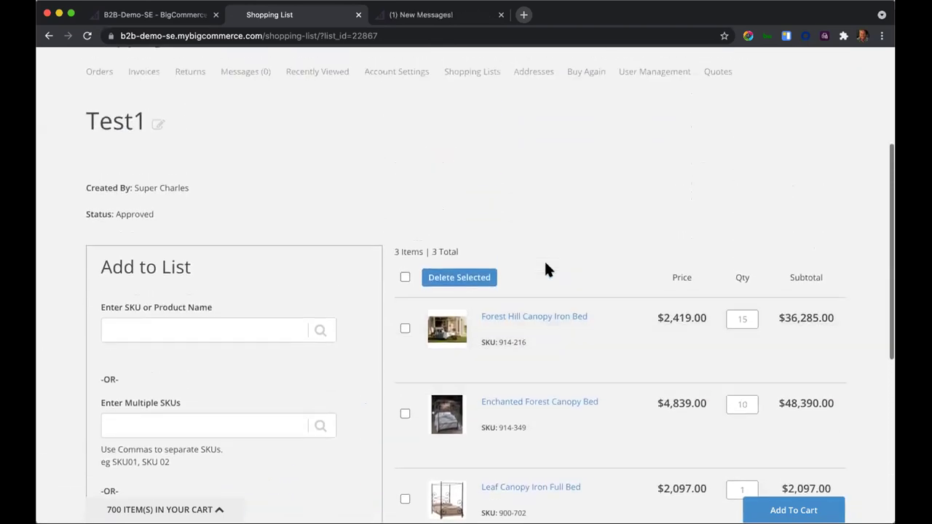
scroll(546, 268, down, 3)
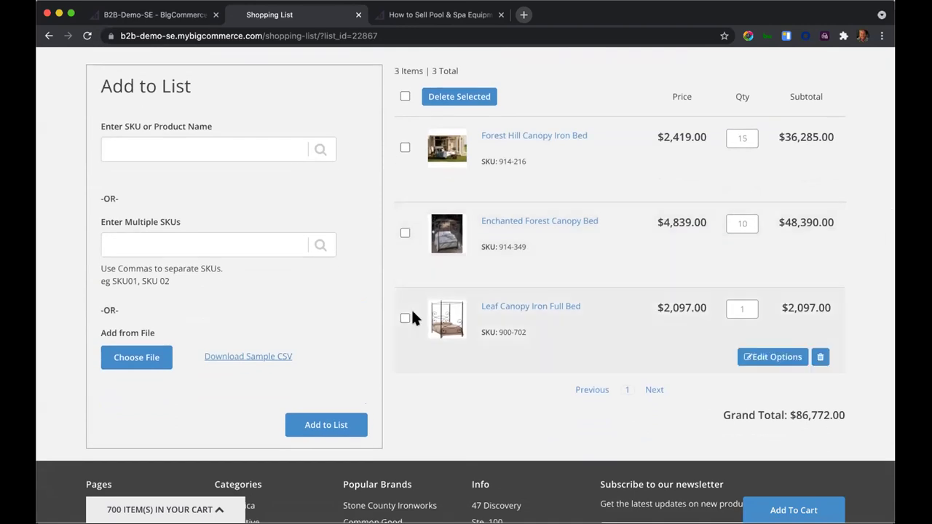
Try to add to the Test1 list without choosing a product or file, and dismiss the resulting dialog
click(327, 425)
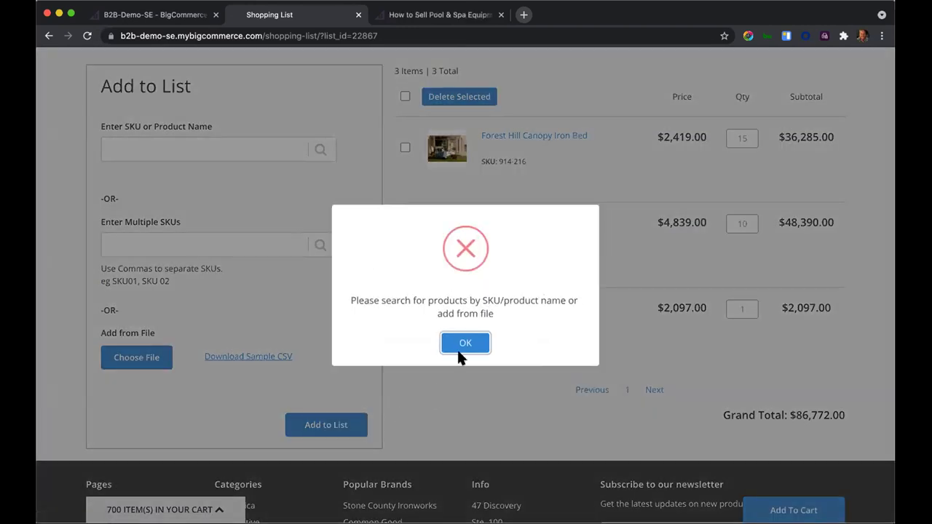
click(460, 343)
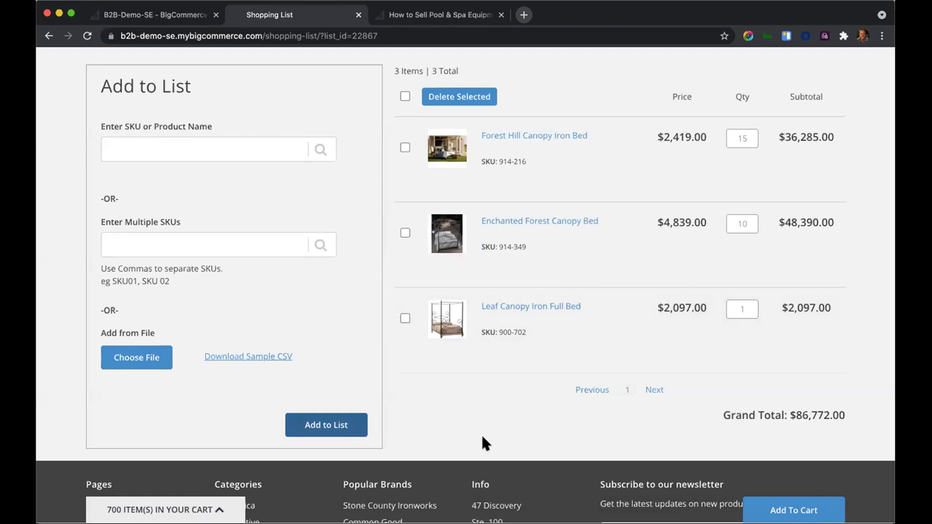
scroll(483, 442, up, 1)
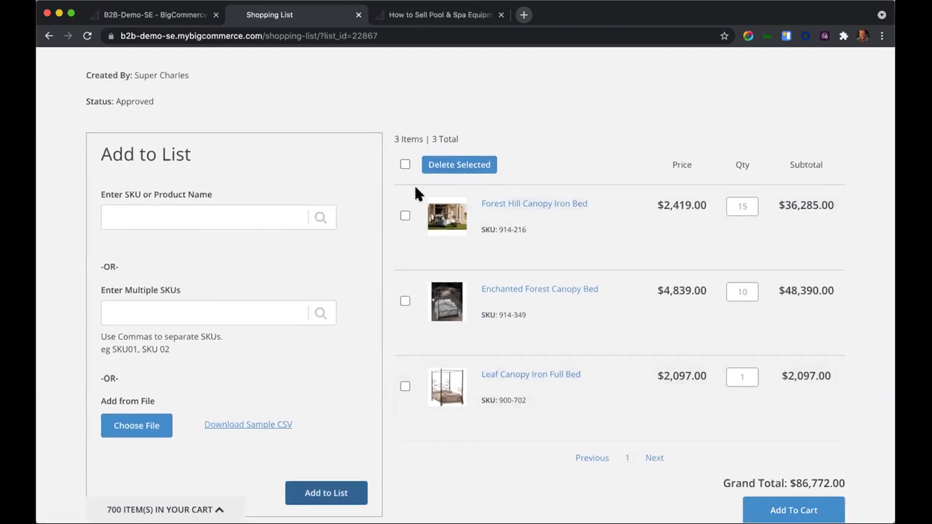
scroll(417, 191, down, 1)
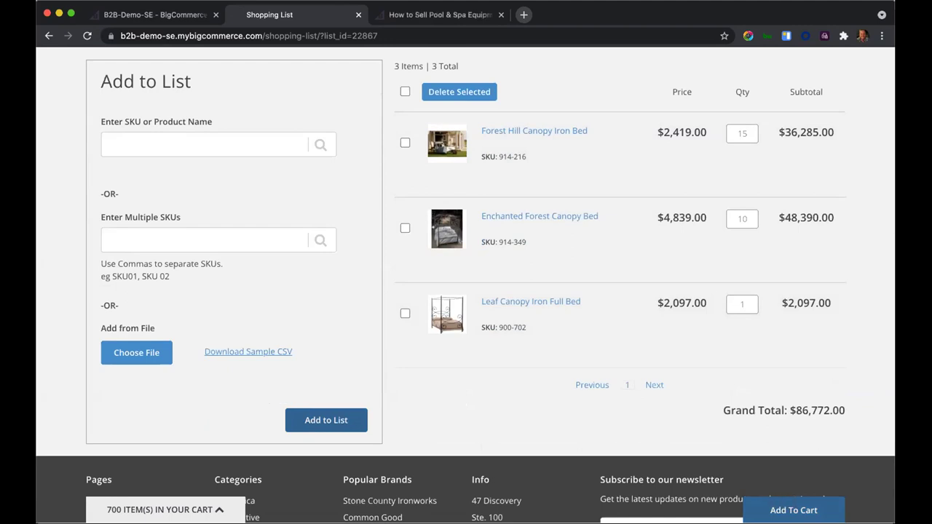
scroll(709, 313, up, 1)
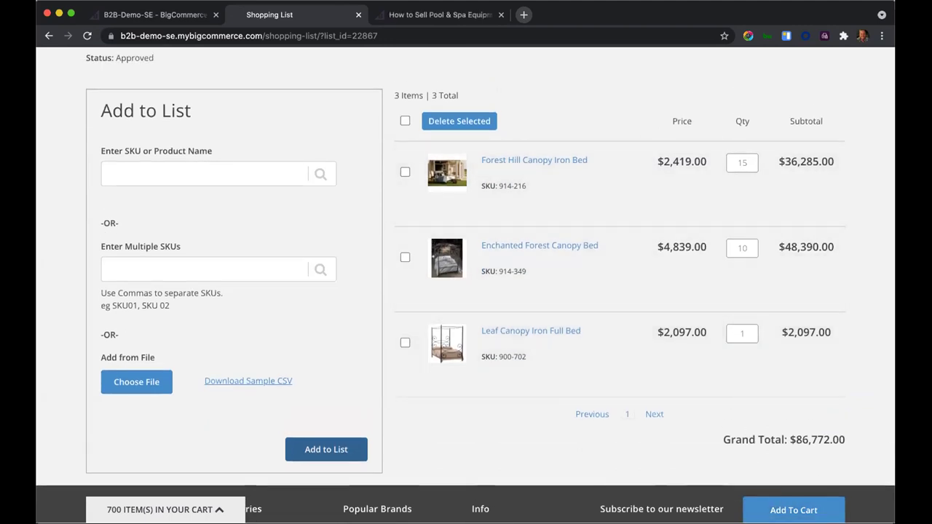
Select all products in the Test1 shopping list and add them to the cart, dismissing the dialogs
click(794, 509)
click(462, 337)
click(405, 121)
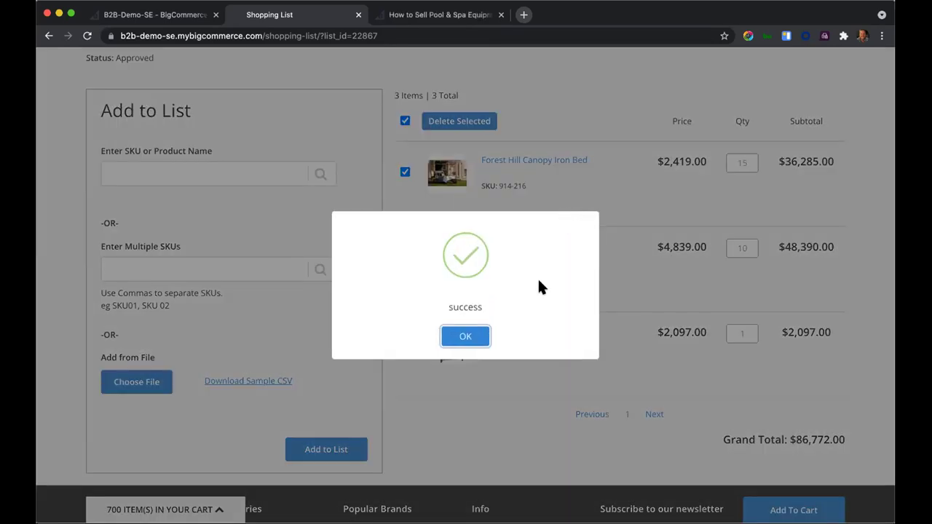
click(468, 337)
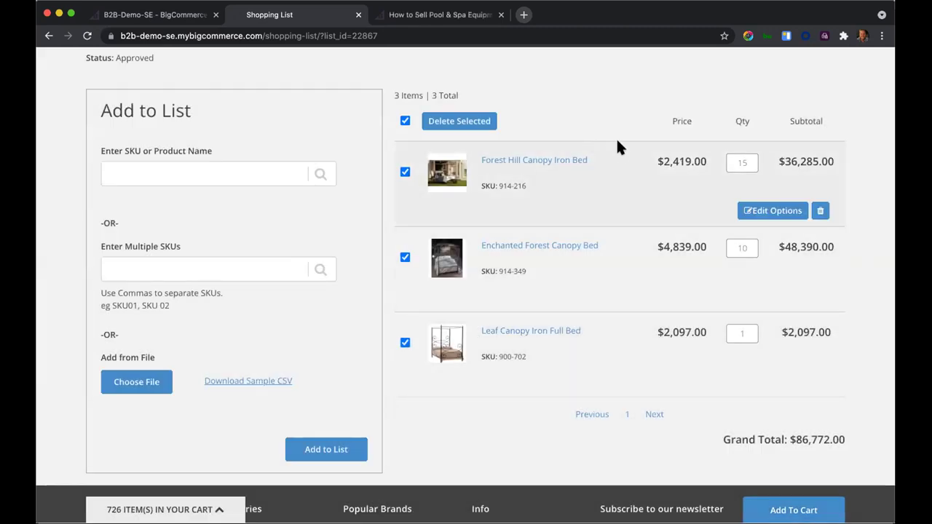
Open the cart preview, review its products, quantities and totals, and close it
scroll(616, 145, up, 3)
scroll(719, 137, up, 5)
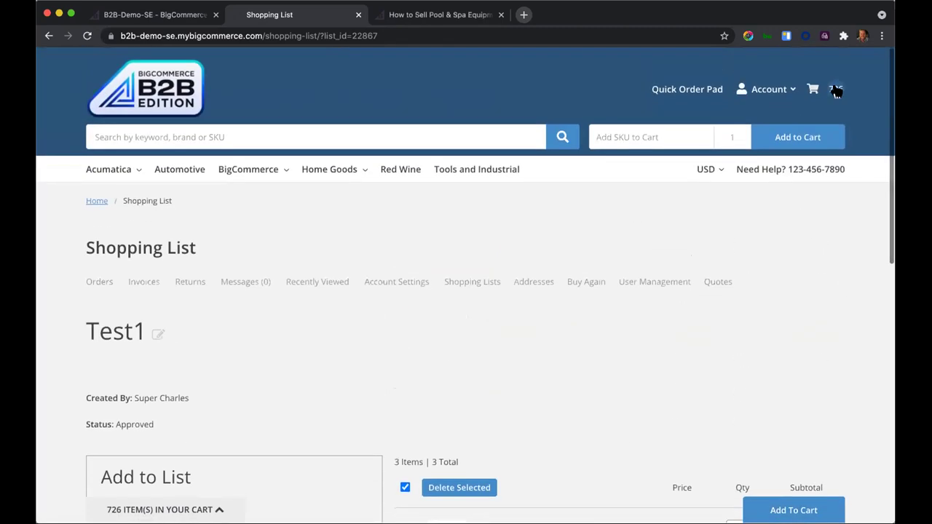
click(835, 89)
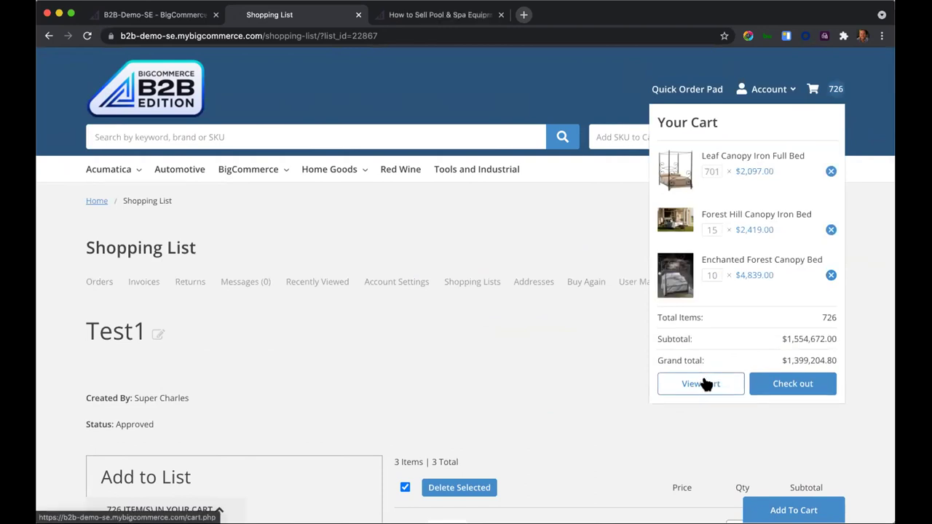
click(597, 348)
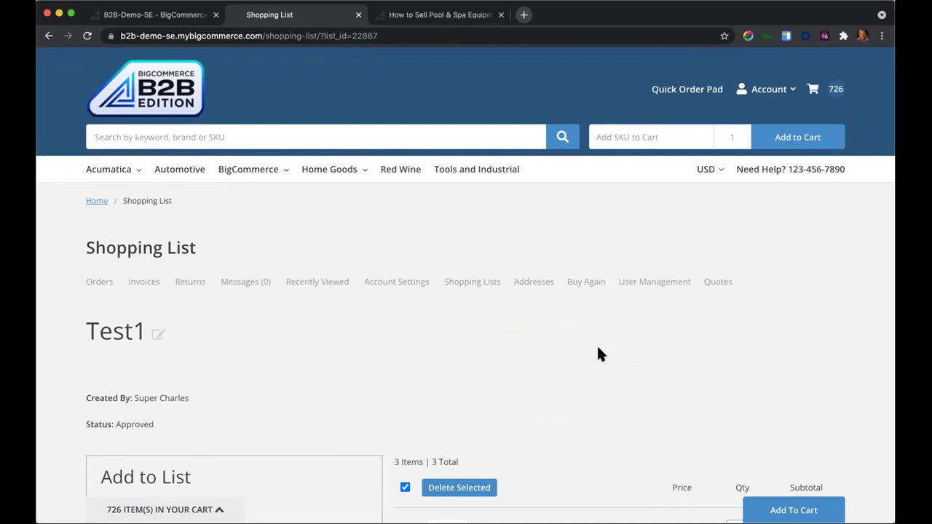
Open the buyer's Buy Again page and look over the previously ordered products and their reorder options
click(594, 282)
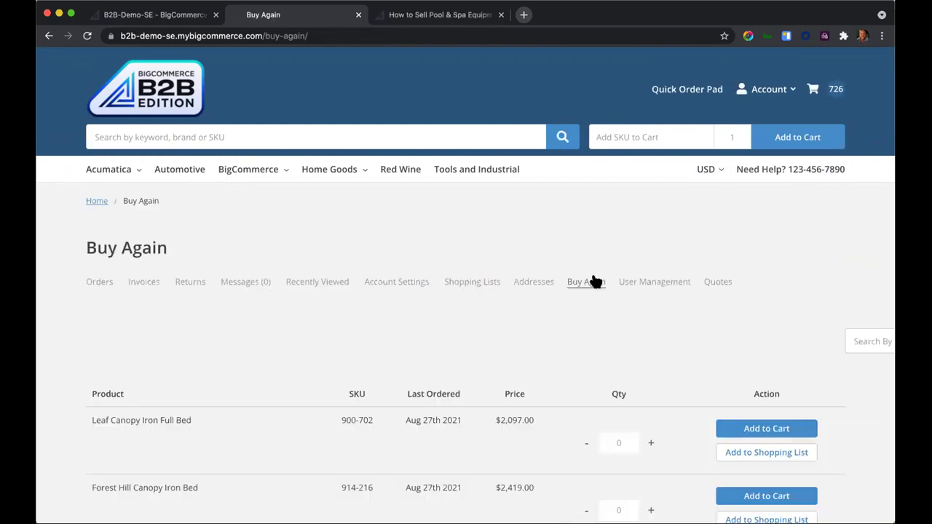
scroll(593, 283, down, 3)
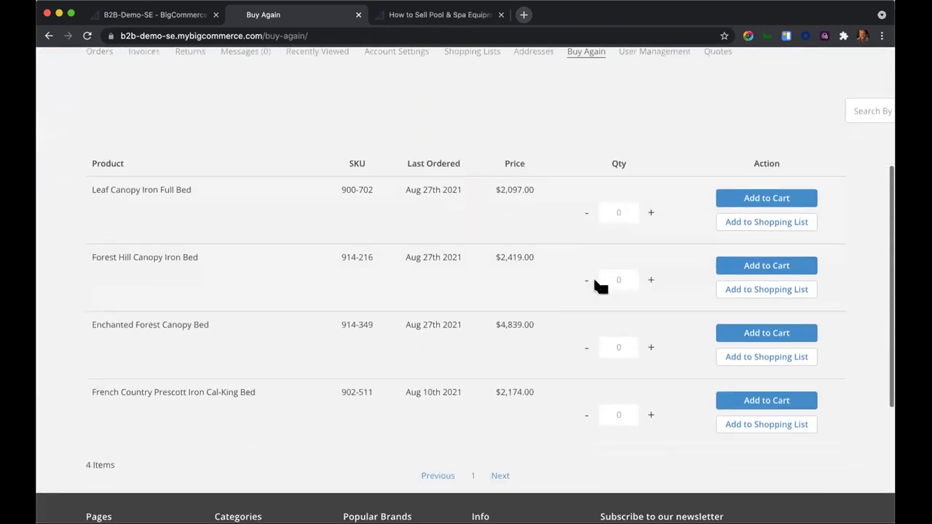
scroll(518, 238, up, 1)
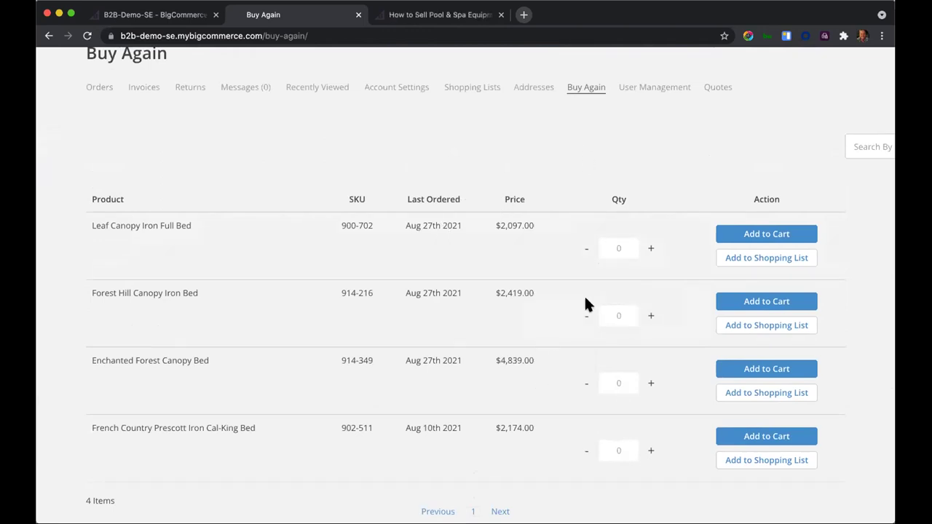
scroll(587, 304, down, 2)
scroll(582, 289, up, 1)
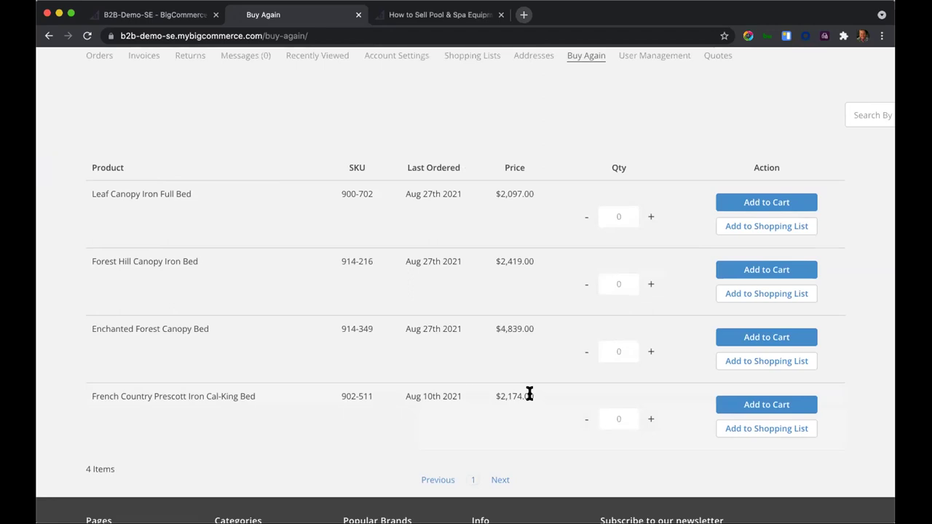
scroll(463, 308, up, 2)
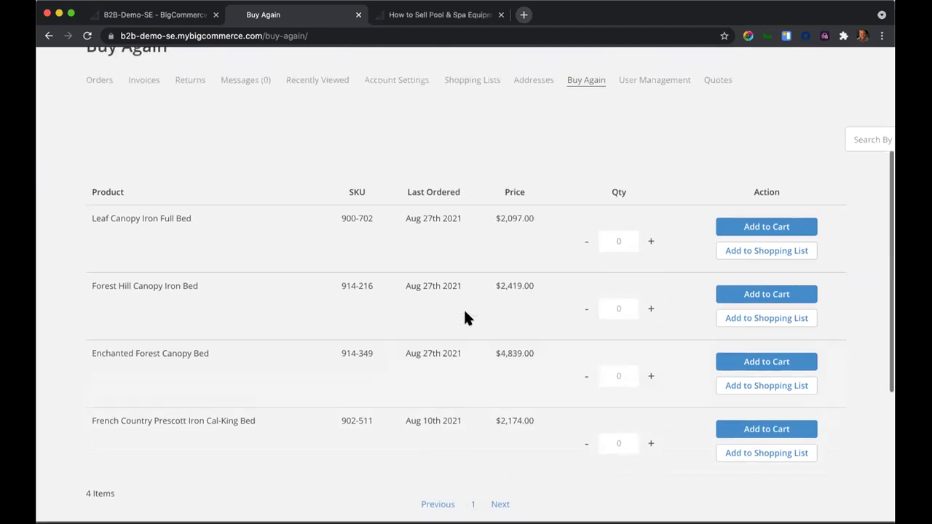
Set the Leaf Canopy Iron Full Bed's quantity to 150, add it to the cart, and dismiss the dialog
click(617, 251)
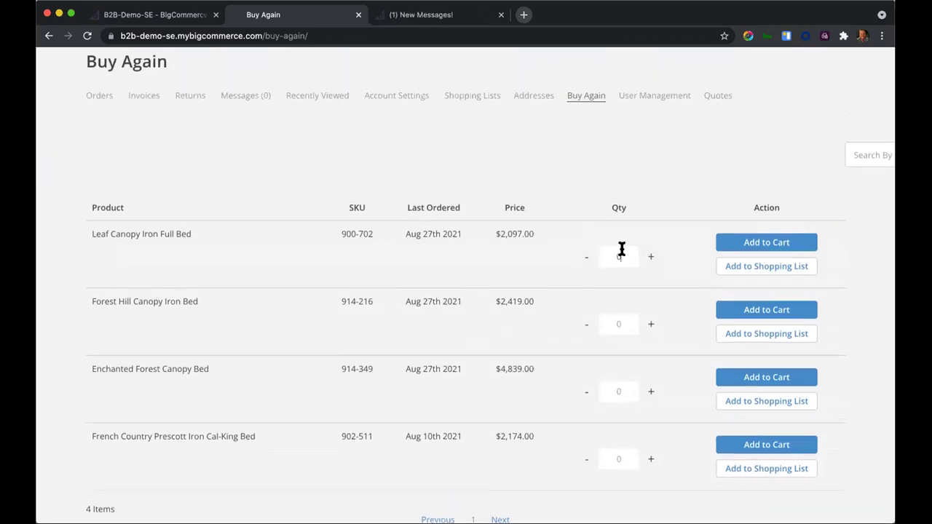
text(150)
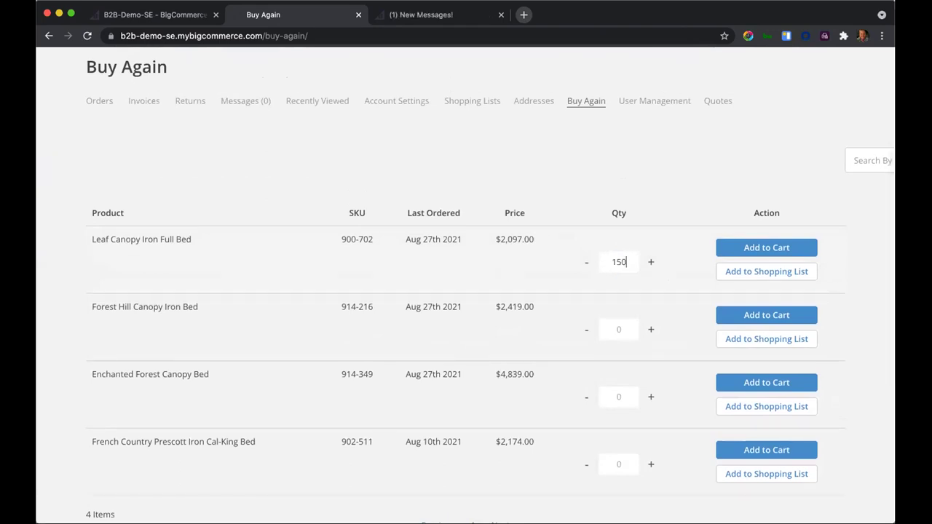
click(766, 248)
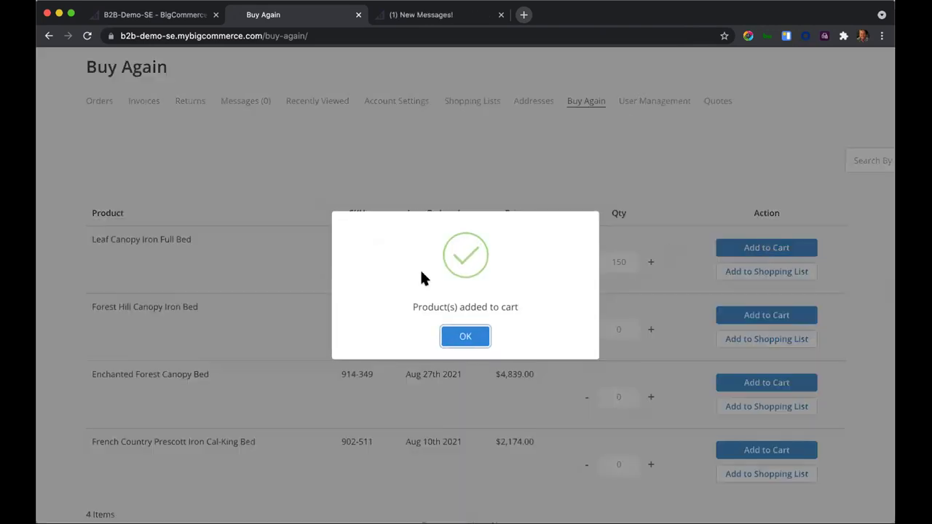
click(447, 337)
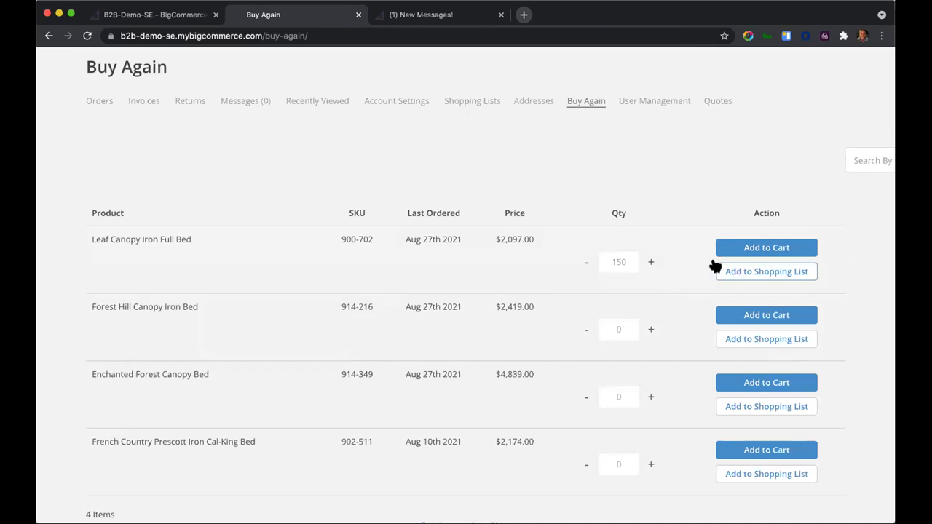
Open the buyer's User Management page and look over the company users and their roles
scroll(669, 261, up, 1)
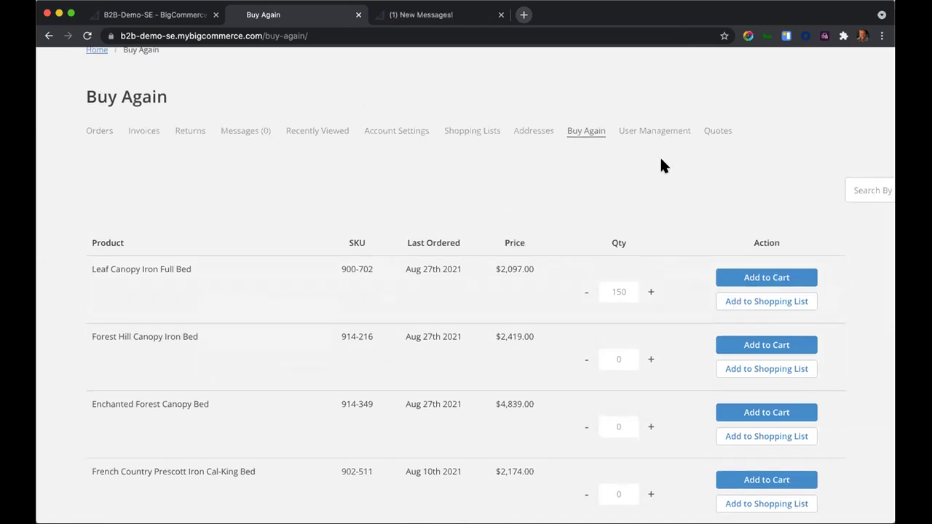
click(653, 131)
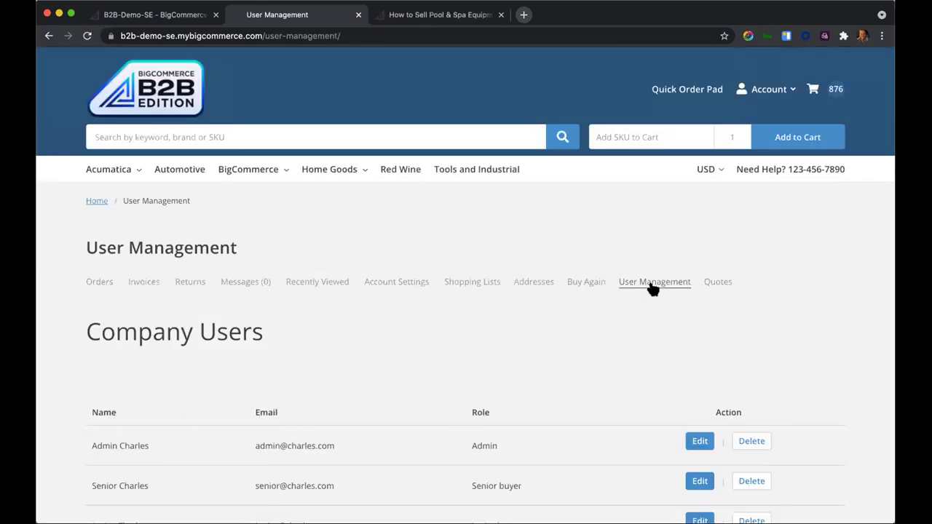
scroll(632, 361, down, 2)
scroll(631, 362, down, 2)
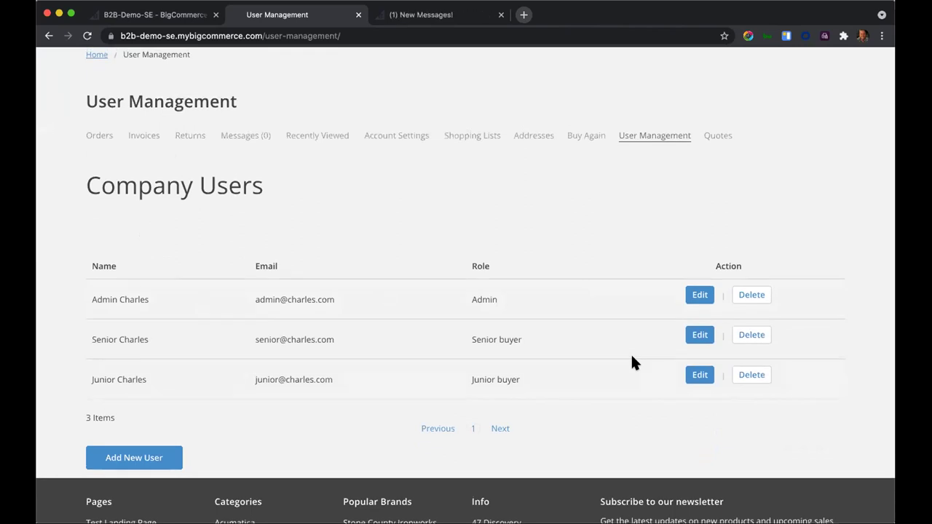
scroll(165, 421, down, 1)
Open the form for adding a new company user, review its fields, and close it without saving
click(165, 432)
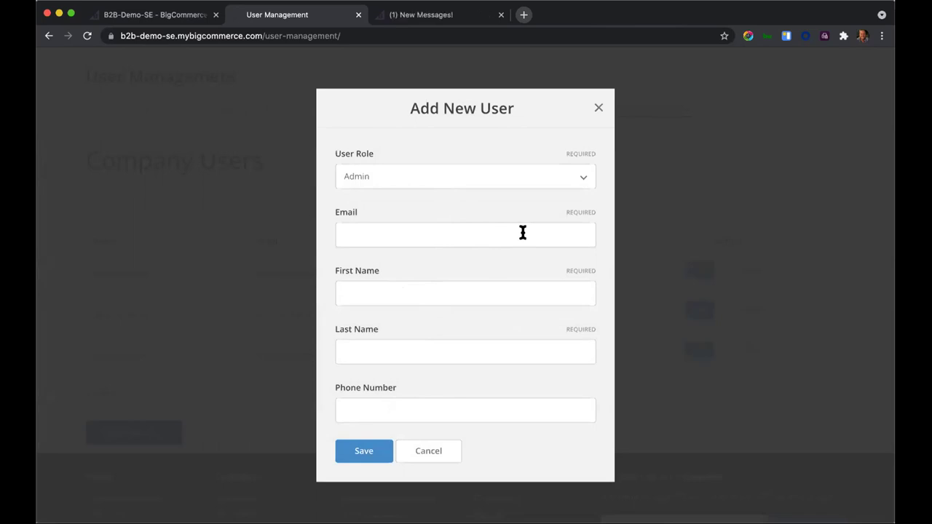
click(596, 109)
scroll(528, 265, up, 2)
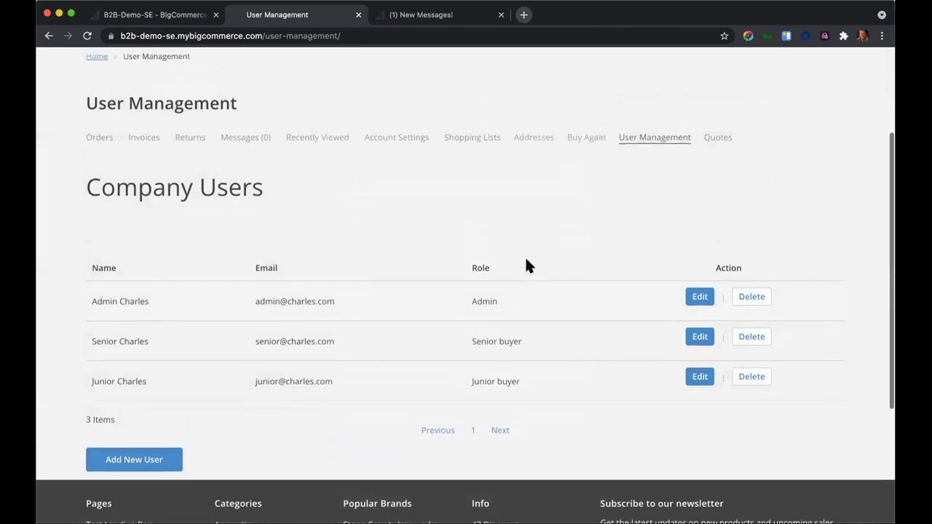
scroll(554, 215, up, 3)
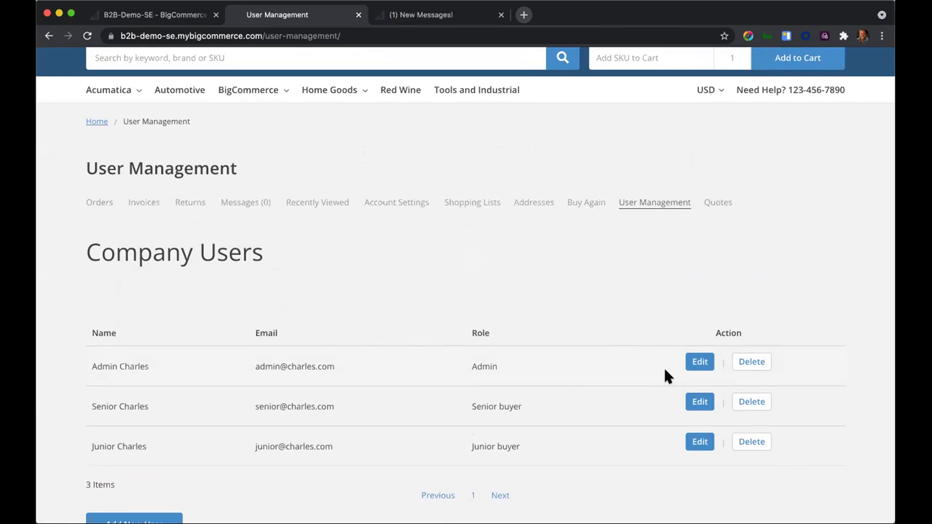
Examine the buyer's Address Book, including default billing and shipping addresses and the address list, and return to the storefront home page
click(536, 202)
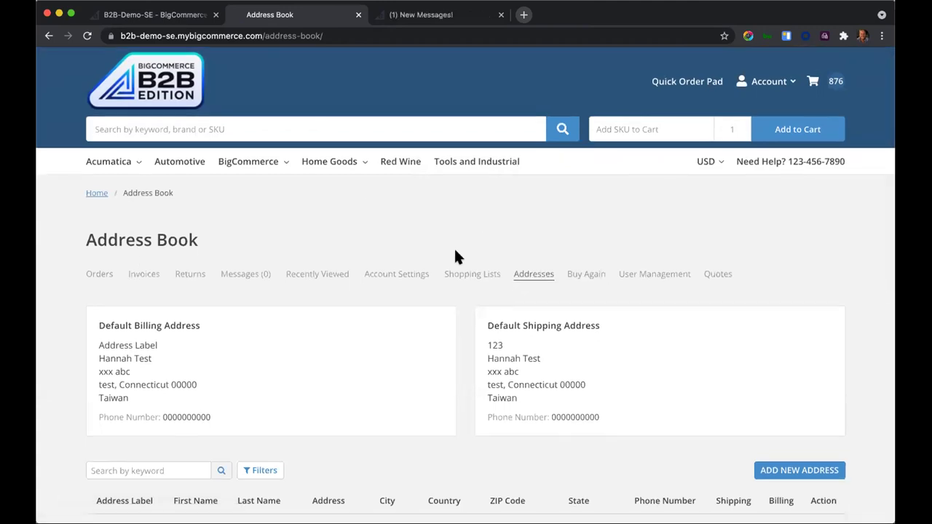
scroll(454, 251, down, 1)
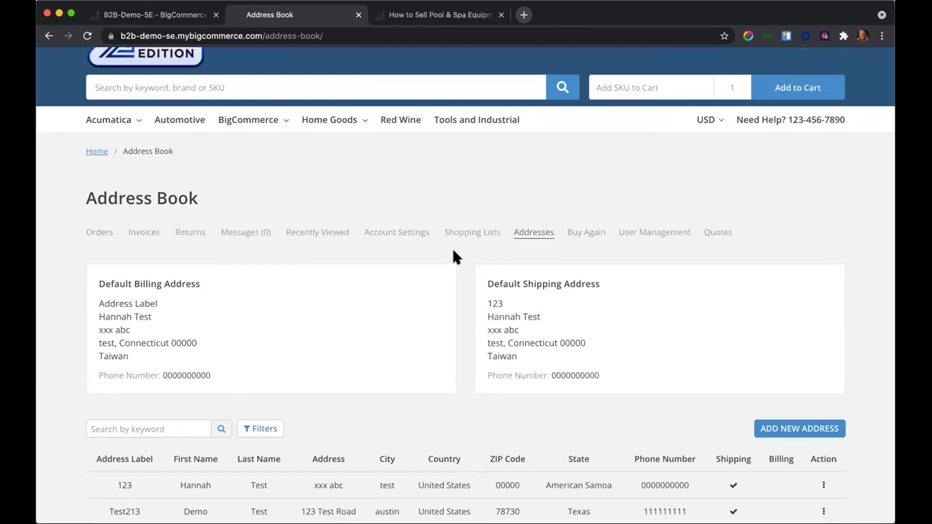
scroll(451, 251, down, 1)
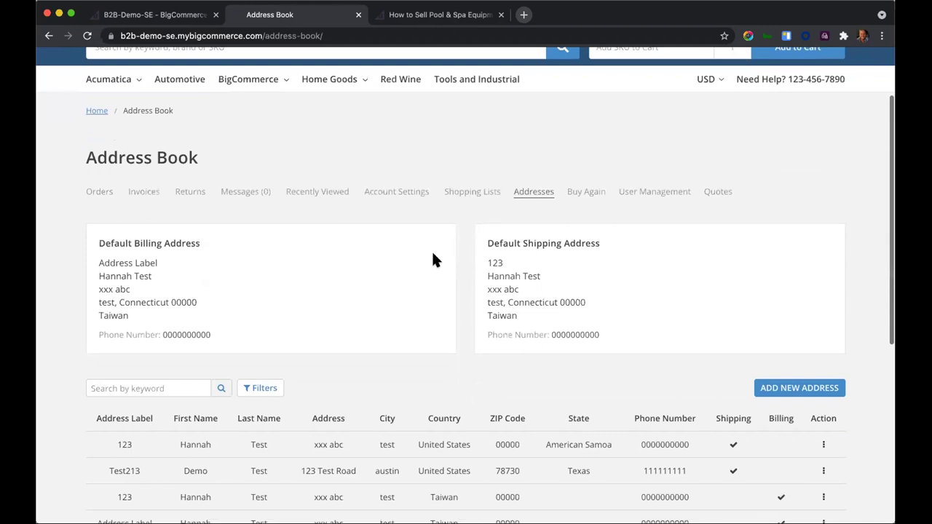
scroll(438, 255, down, 1)
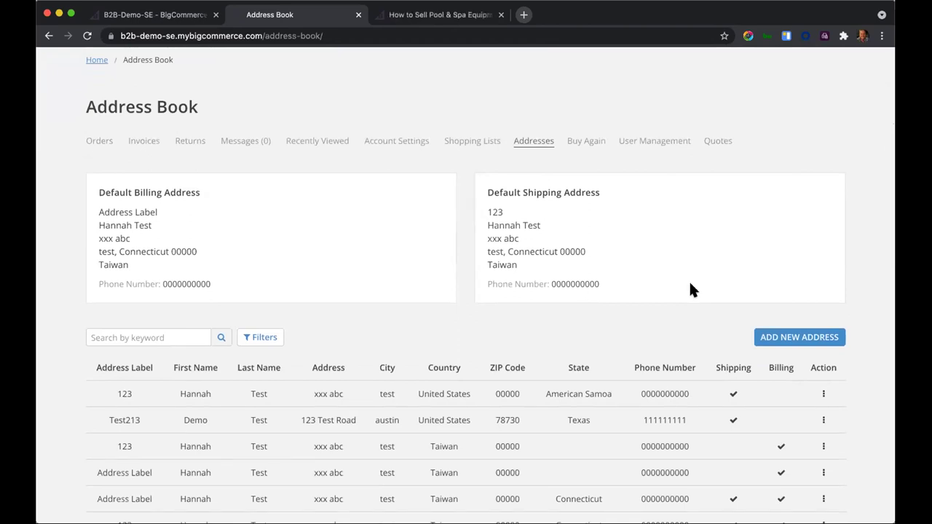
scroll(688, 285, down, 1)
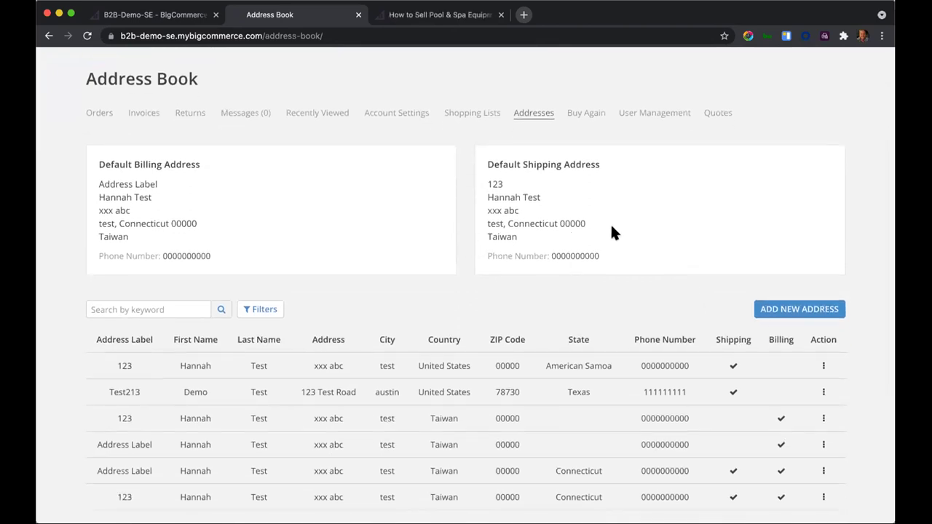
scroll(391, 213, down, 1)
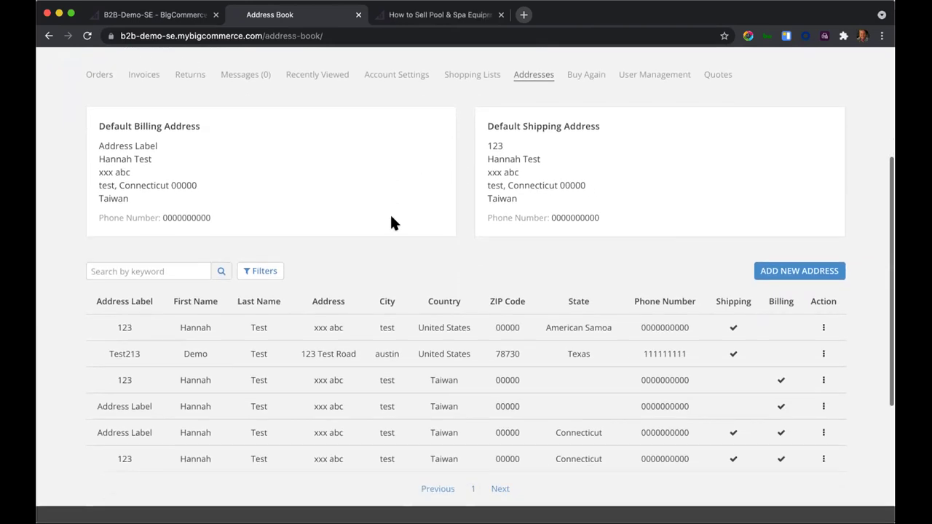
scroll(391, 217, down, 1)
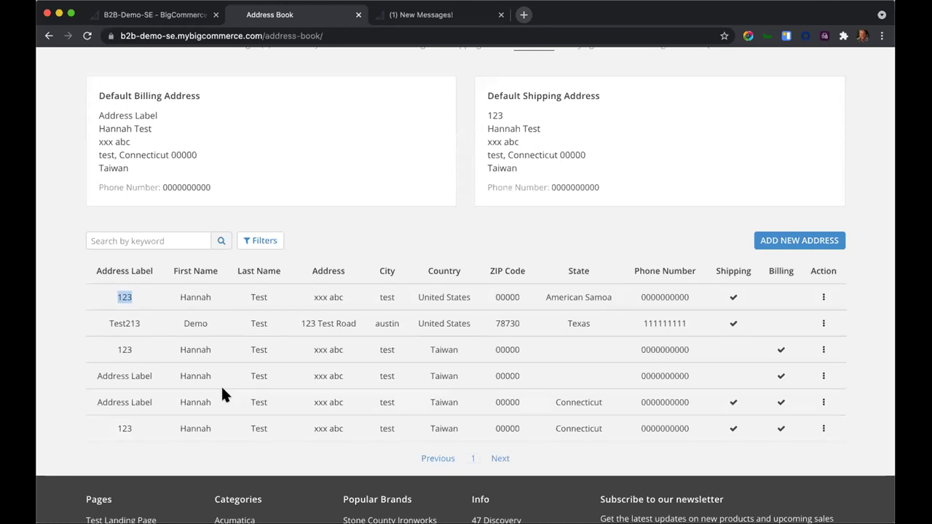
scroll(338, 370, up, 1)
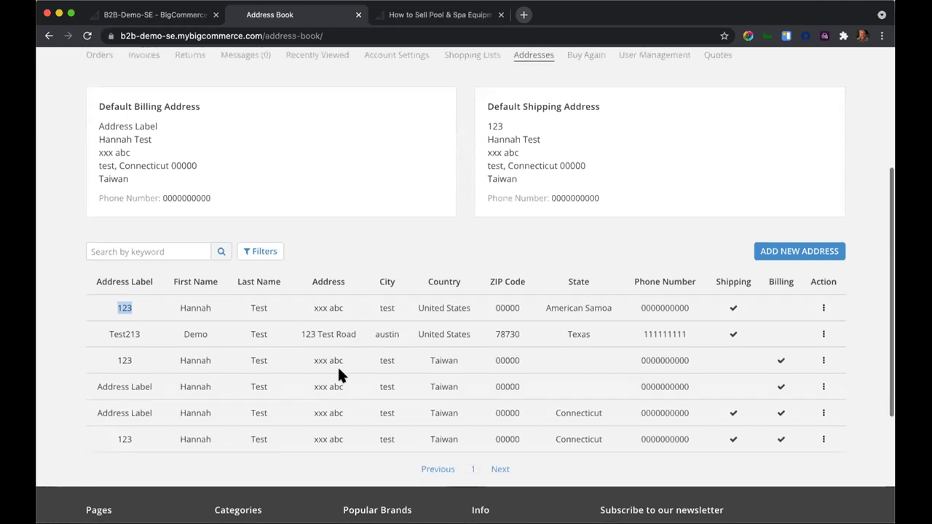
scroll(339, 369, up, 1)
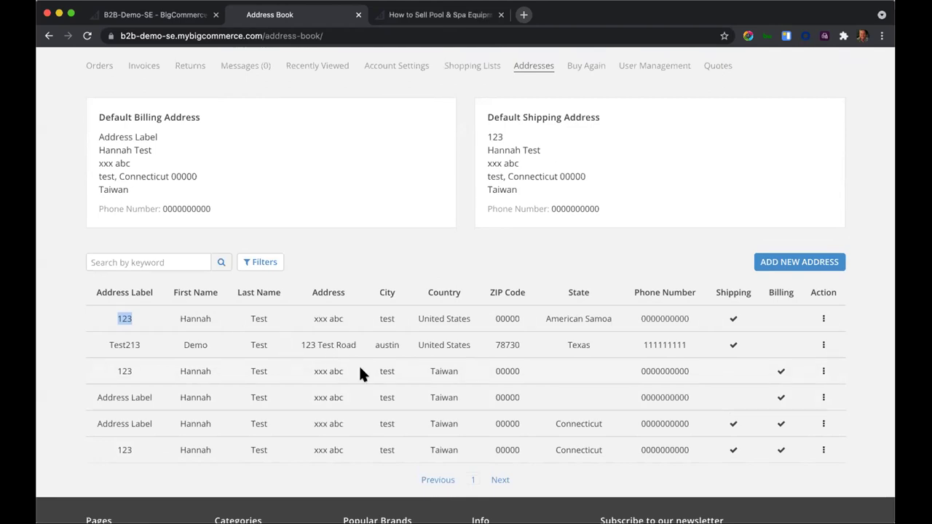
scroll(358, 364, up, 2)
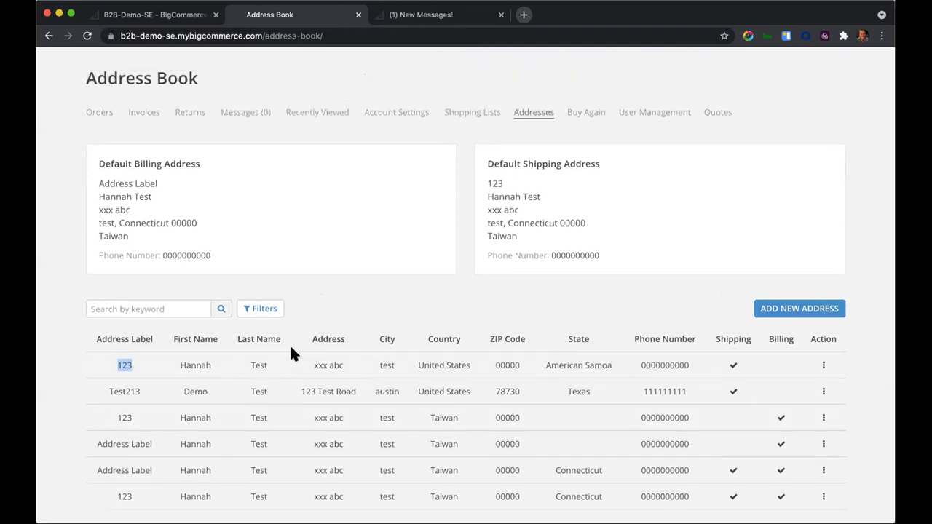
scroll(291, 349, up, 5)
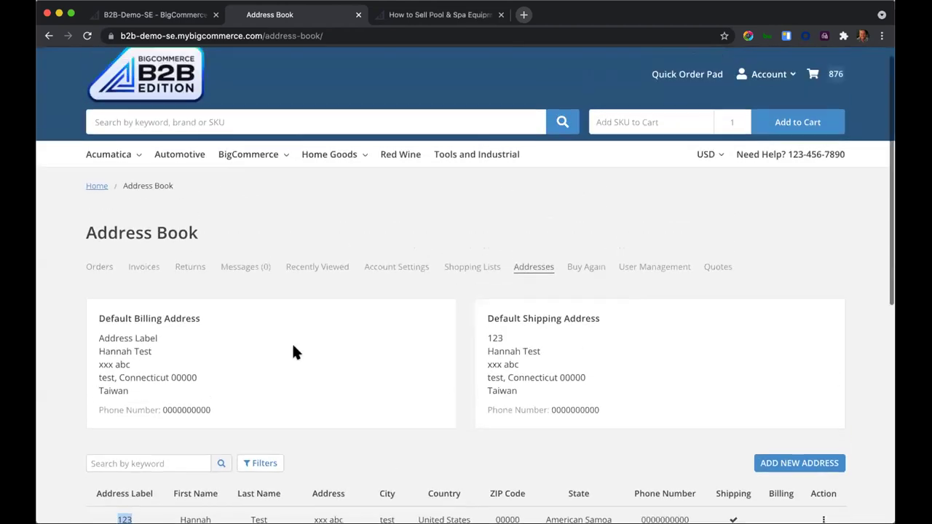
scroll(291, 352, up, 1)
click(166, 88)
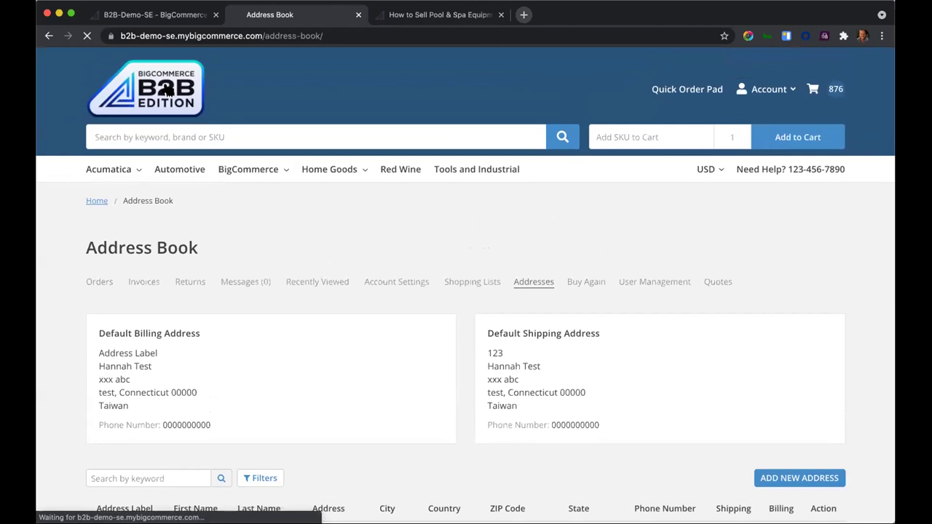
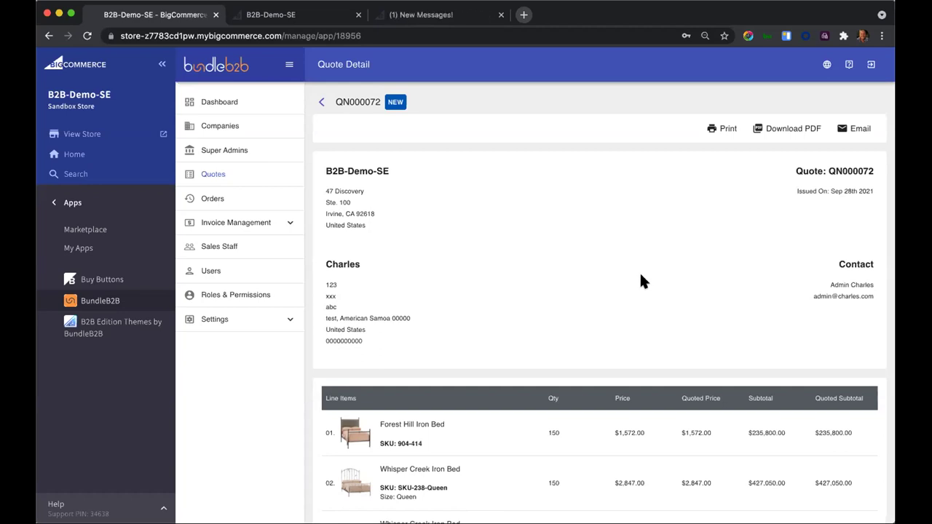
In Sales Staff, edit the first listed sales rep's company assignment to include RC BC Supplies from all companies, and save it
click(231, 247)
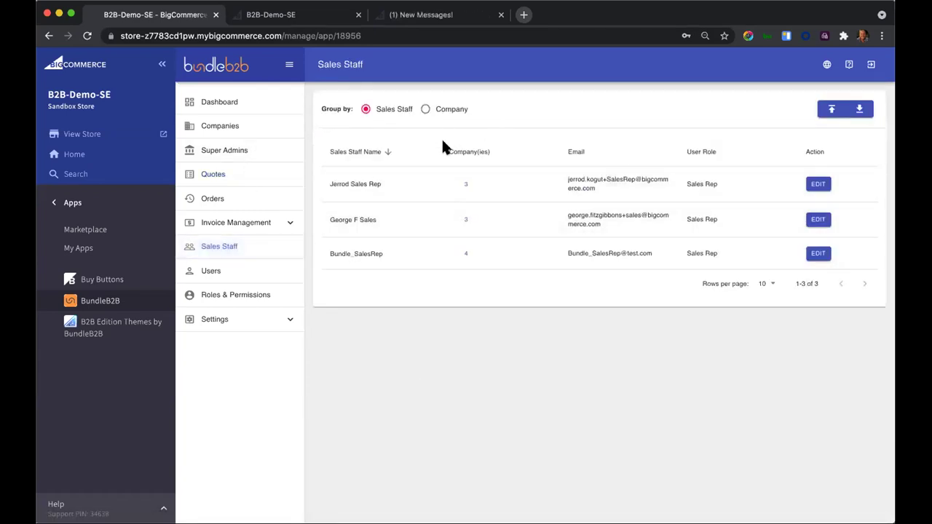
click(818, 184)
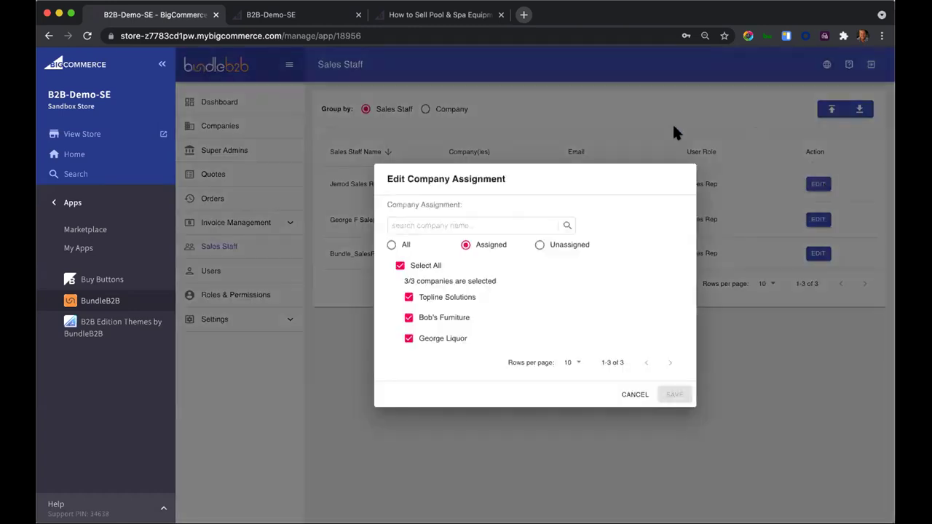
click(446, 219)
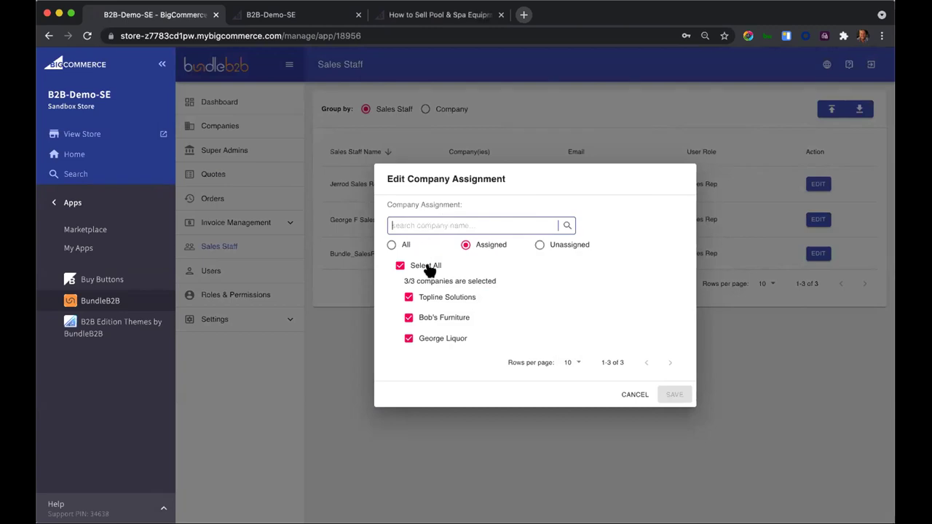
click(390, 245)
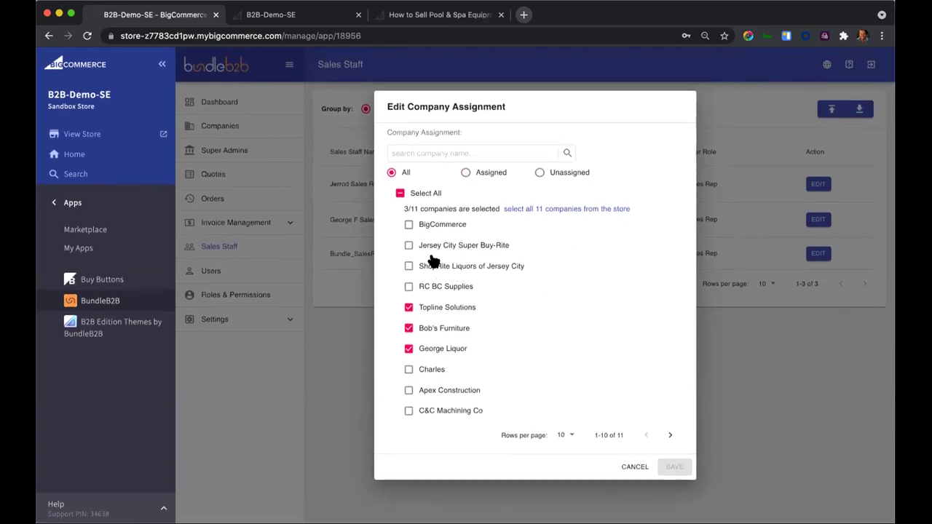
click(408, 287)
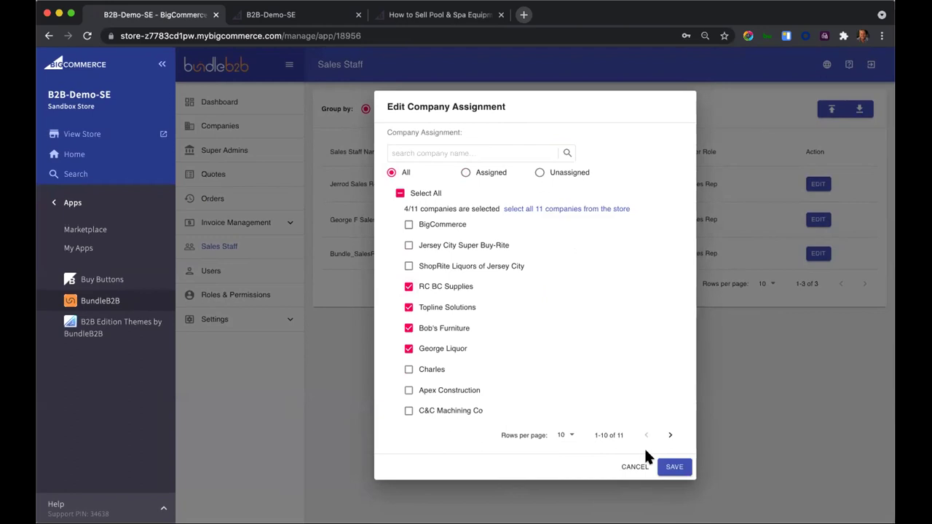
click(664, 470)
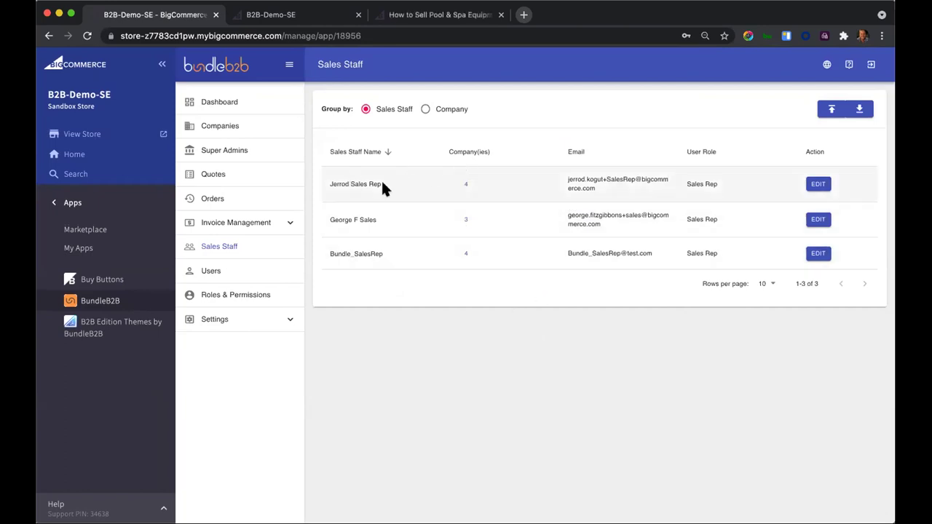
Review the first sales rep's entry and the Companies list with its price lists and statuses, and return to Sales Staff
drag(381, 187, 325, 187)
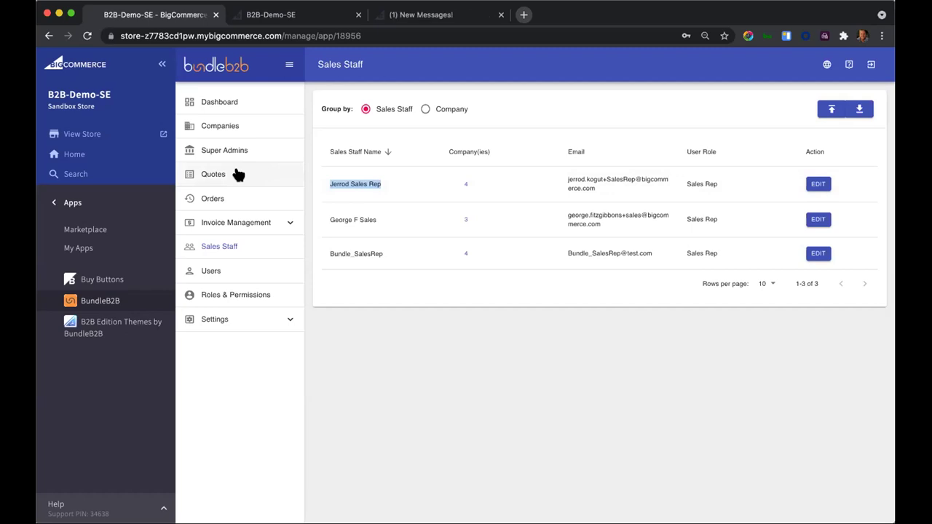
click(229, 125)
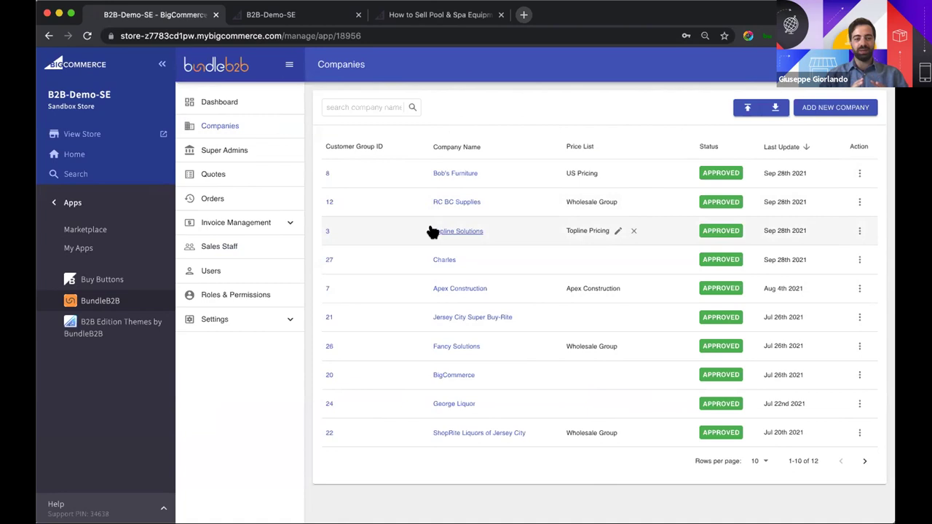
click(212, 252)
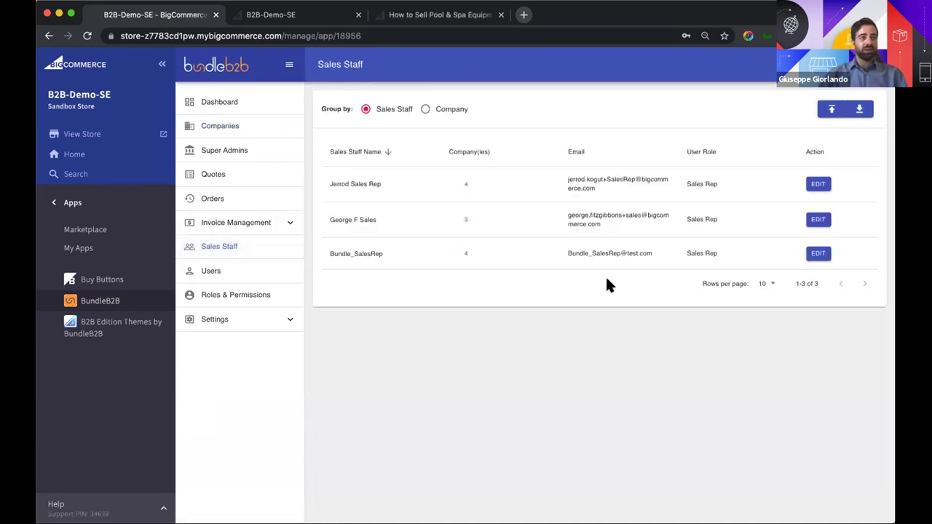